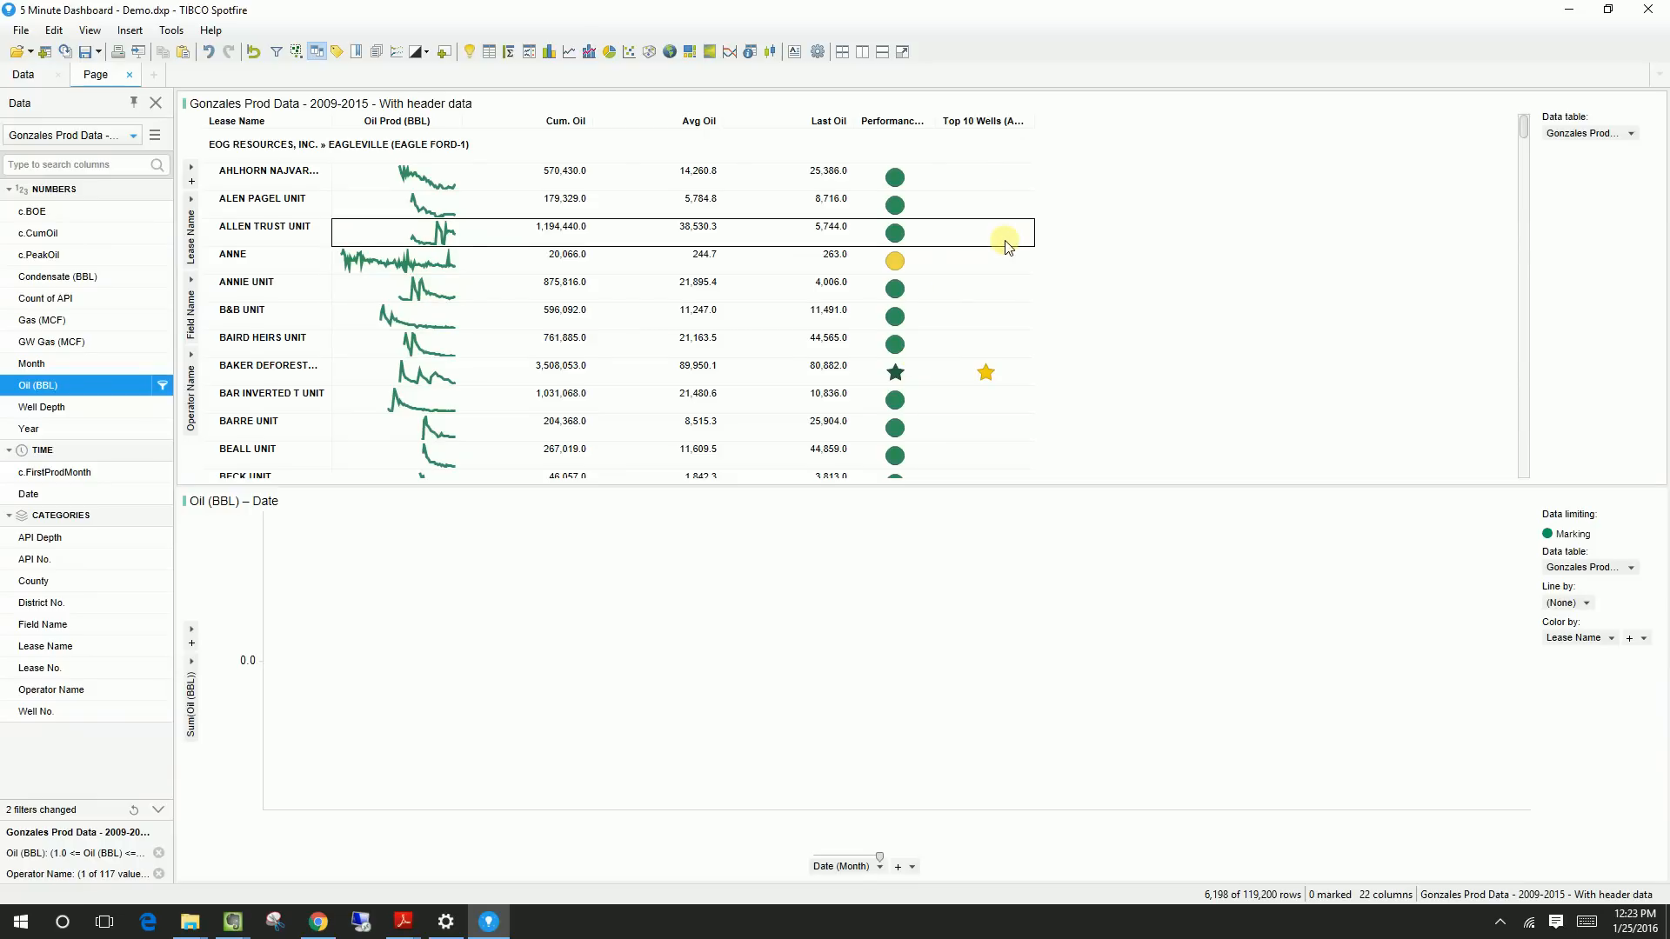
Mark the BUICK UNIT, BURROW UNIT and CHAPIN UNIT leases in the graphical table to plot their oil production in the line chart
{"action": "scroll", "coordinate": [1006, 247], "scroll_direction": "down", "scroll_amount": 10}
{"action": "scroll", "coordinate": [1006, 247], "scroll_direction": "up", "scroll_amount": 3}
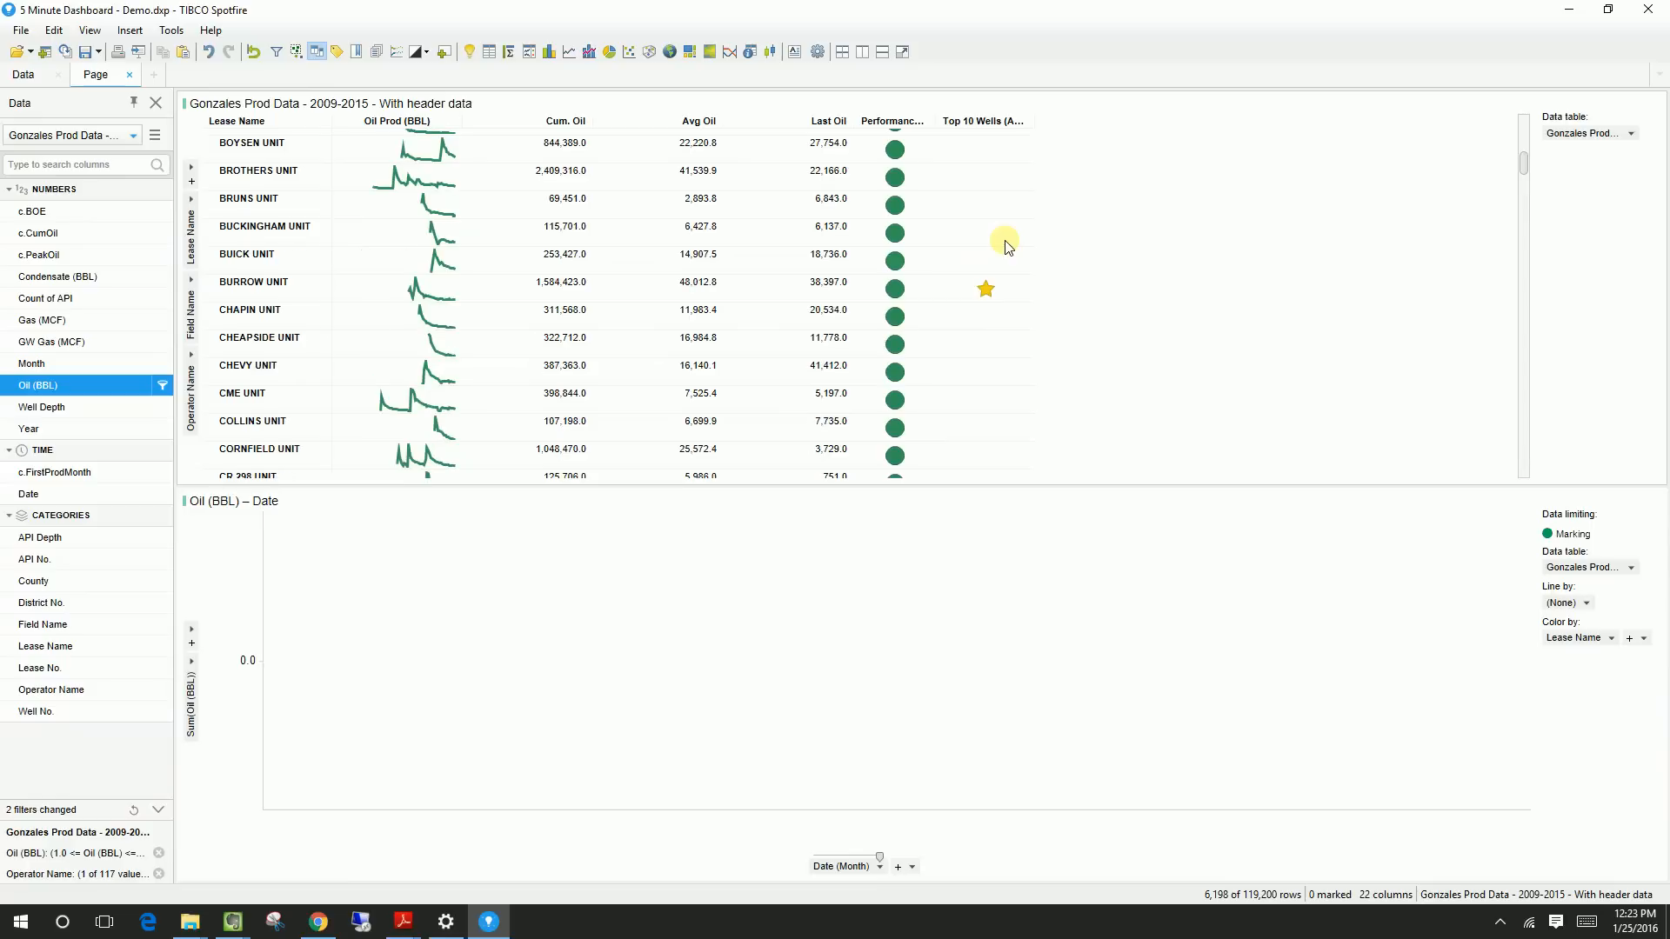
{"action": "mouse_move", "coordinate": [1000, 249]}
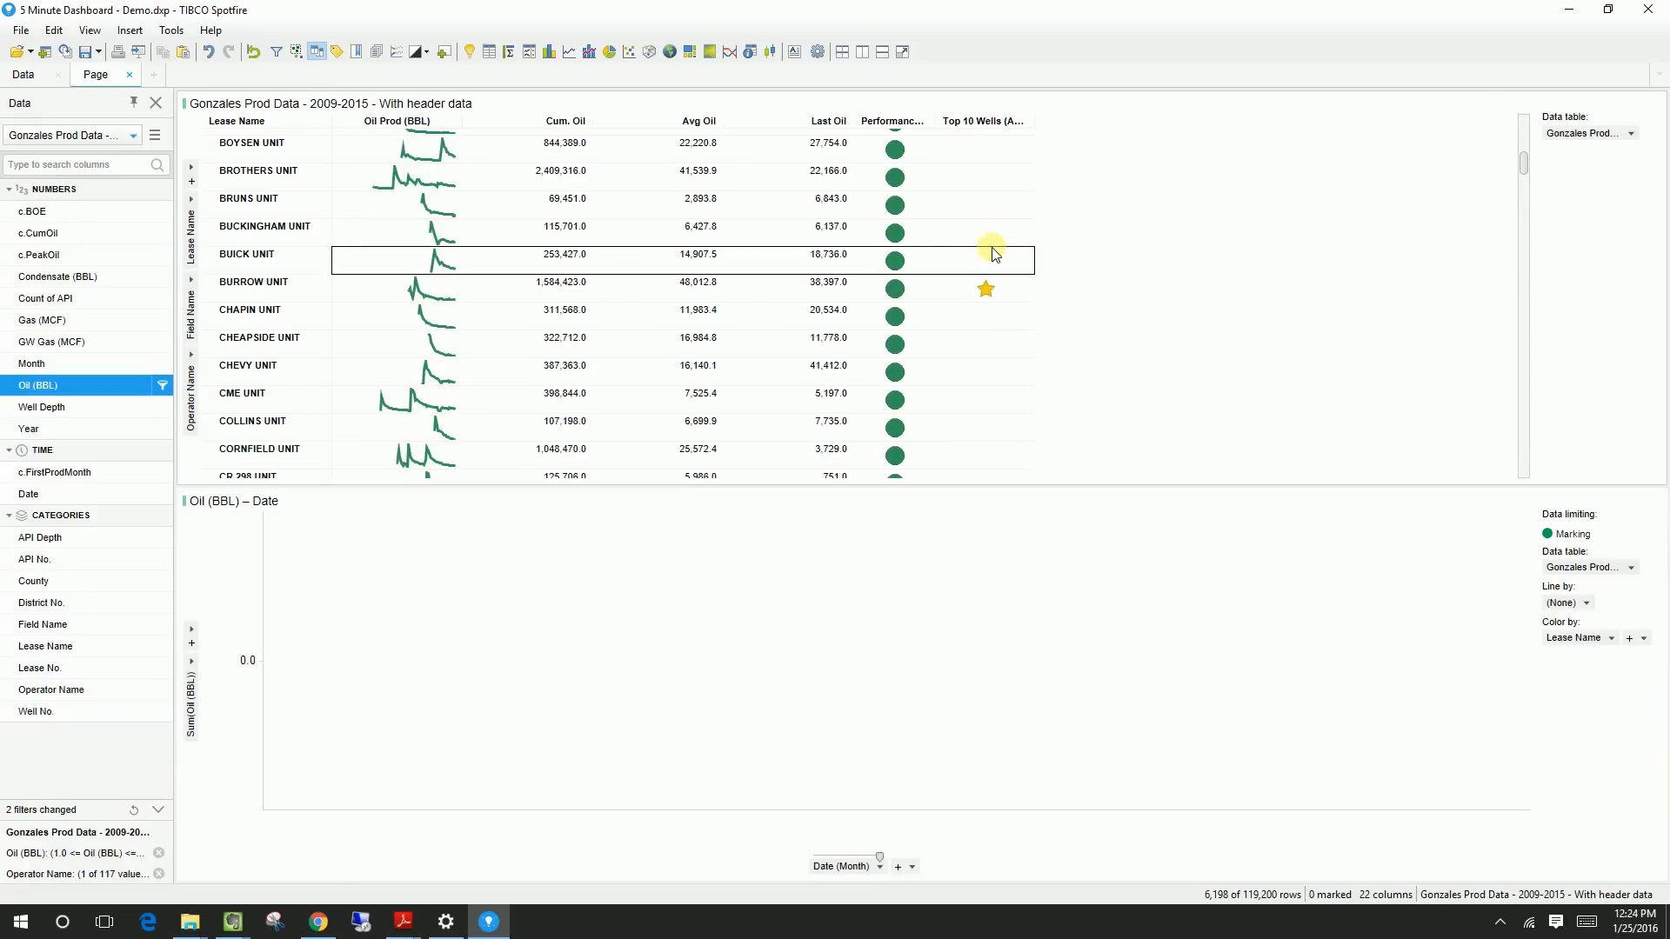
{"action": "left_click", "coordinate": [989, 266]}
{"action": "left_click", "coordinate": [969, 291], "text": "ctrl"}
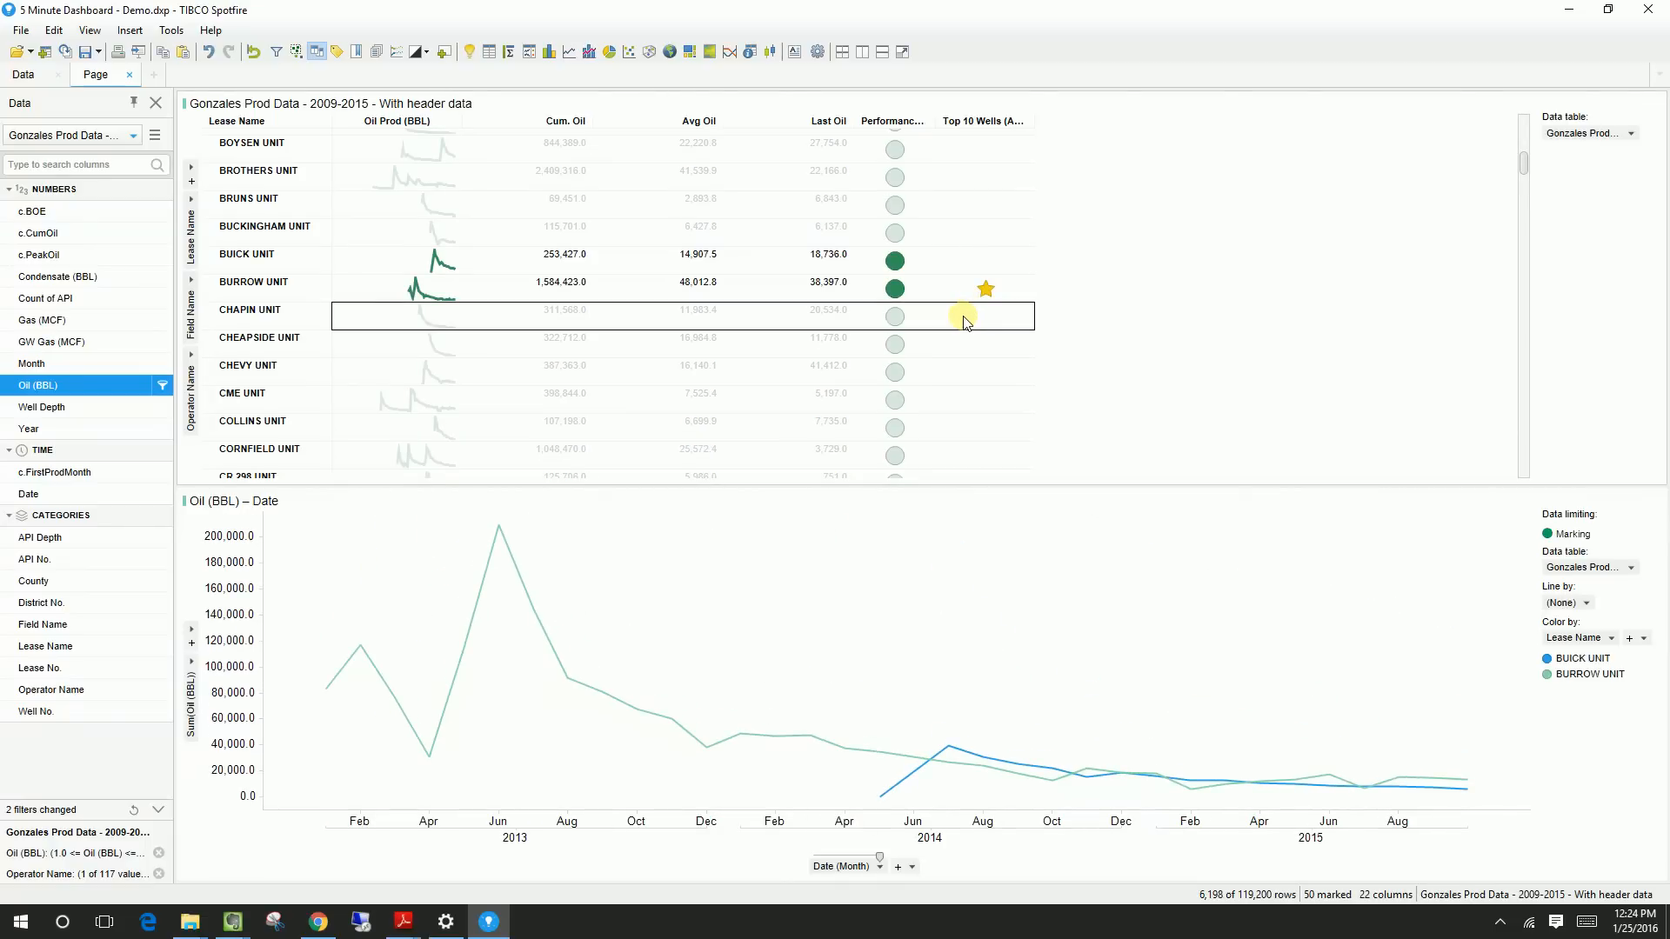
{"action": "left_click", "coordinate": [963, 320], "text": "ctrl"}
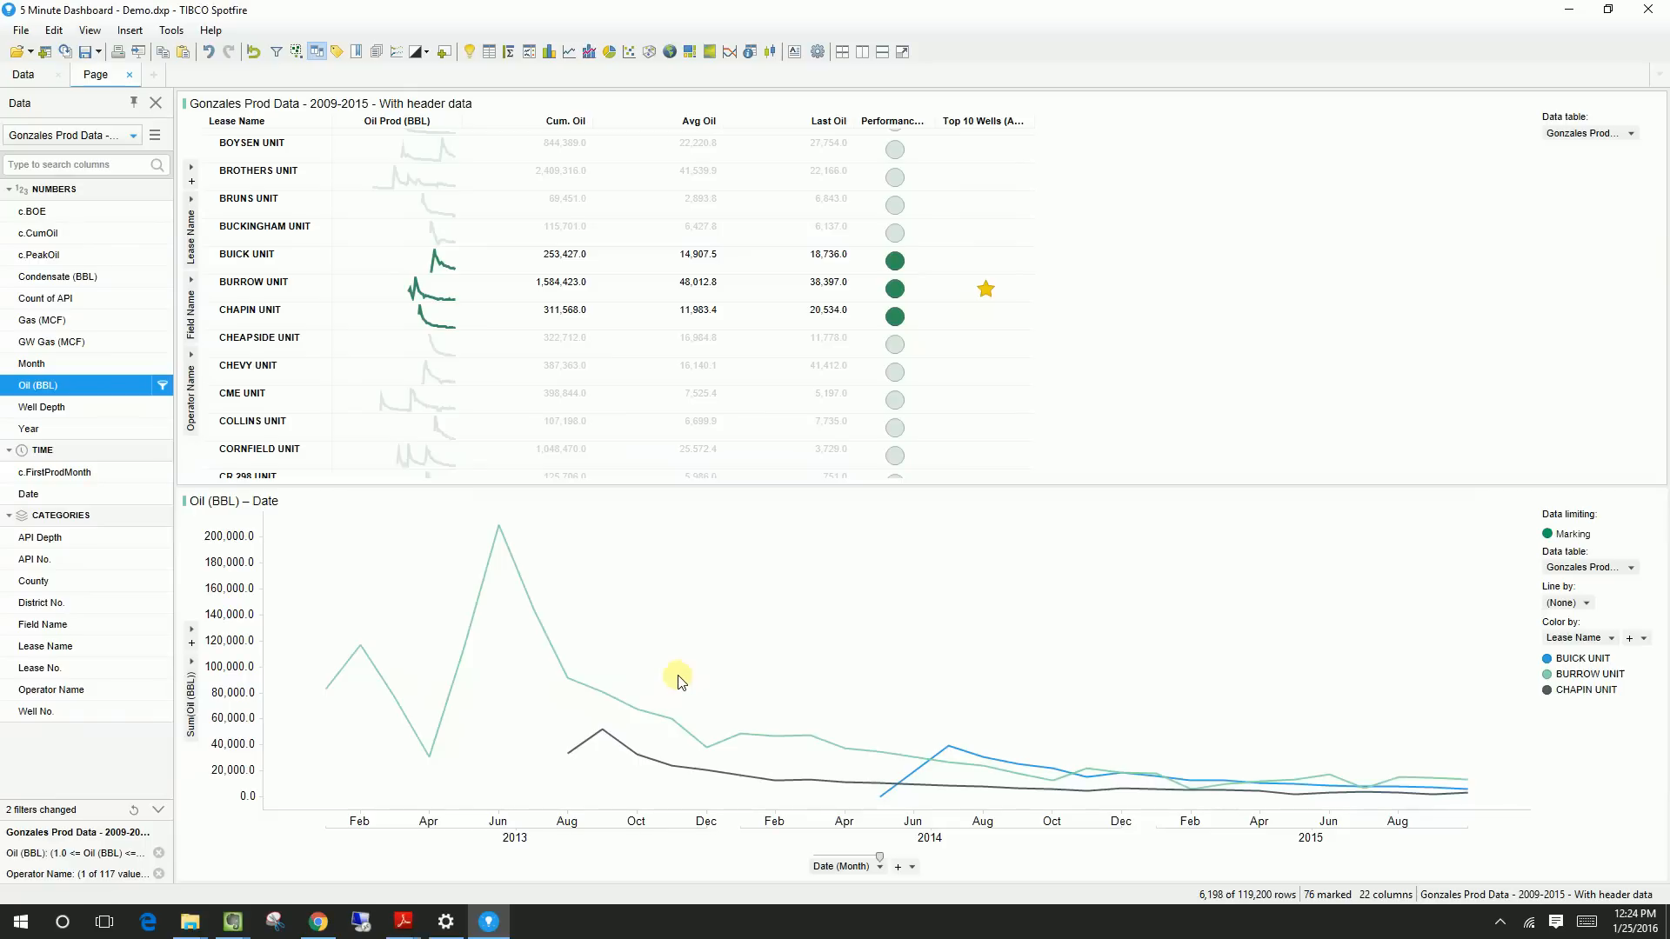
Look over the production records on the Data page, return to the dashboard page and clear the lease marking
{"action": "left_click", "coordinate": [35, 76]}
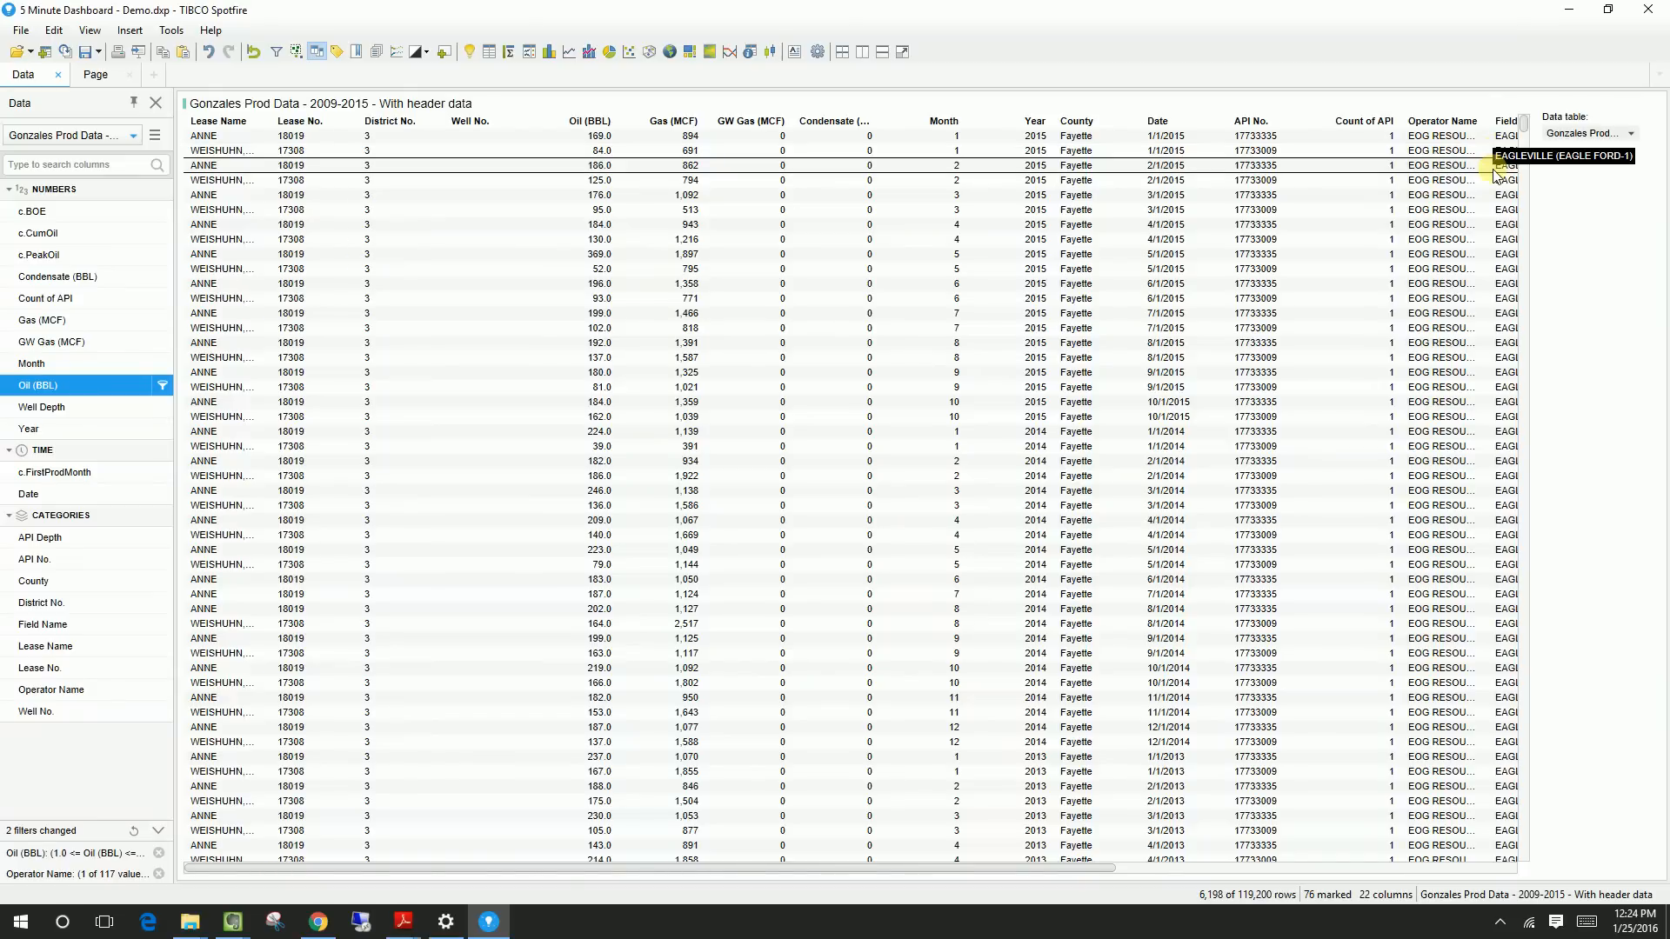
{"action": "left_click", "coordinate": [85, 74]}
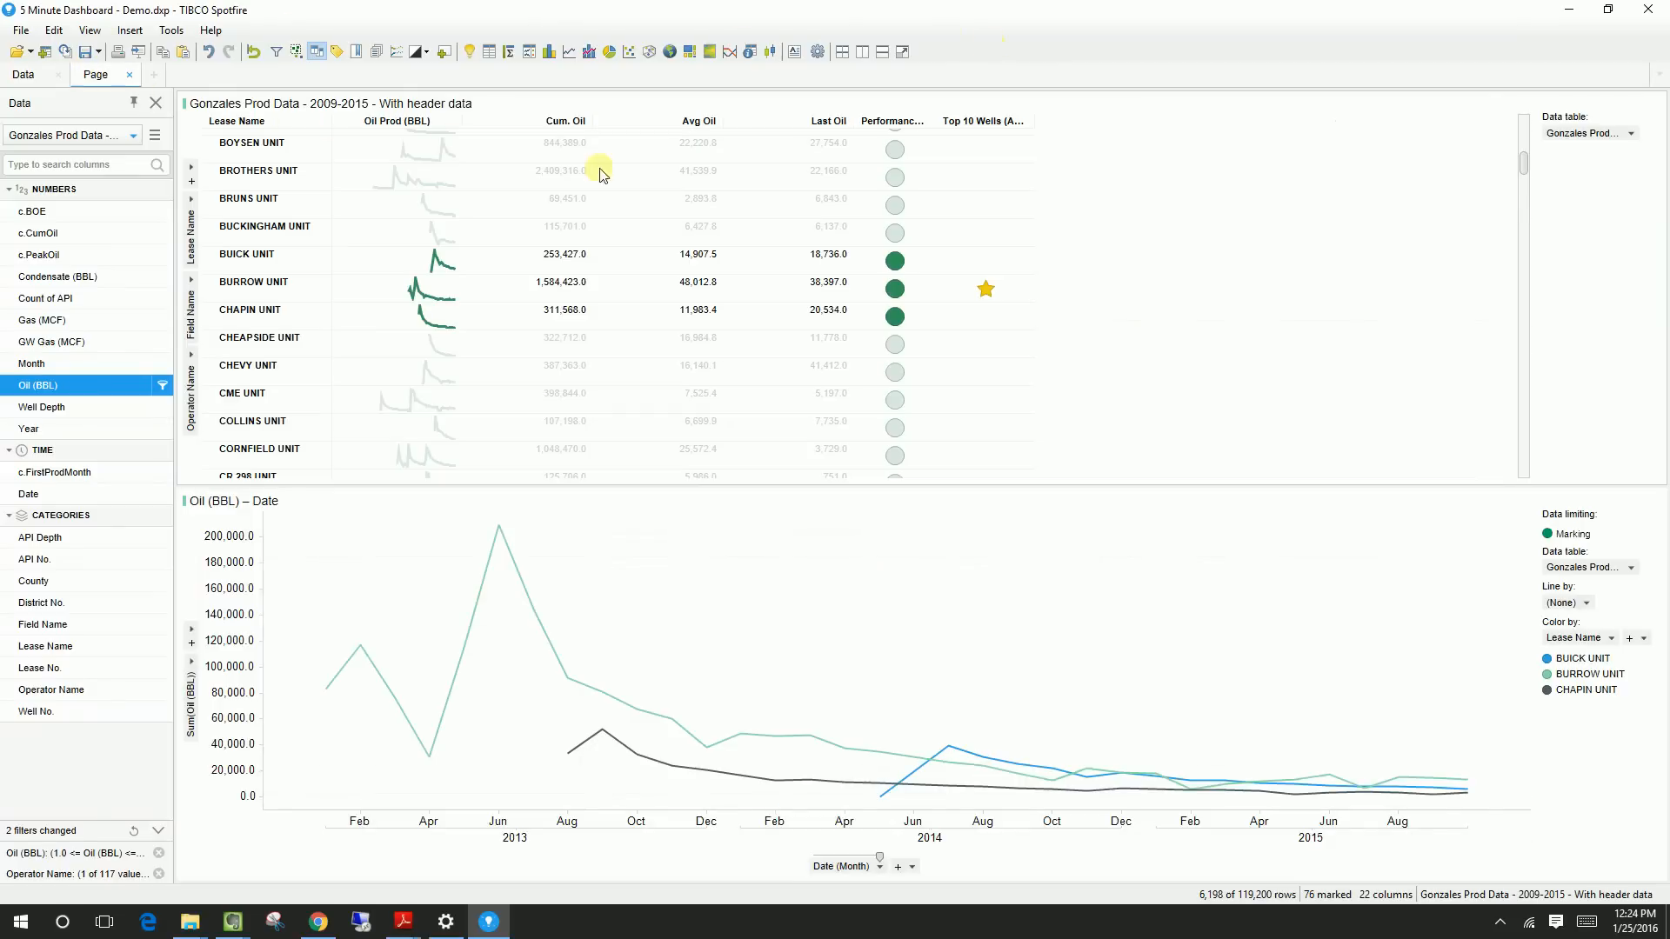
{"action": "left_click", "coordinate": [1072, 221]}
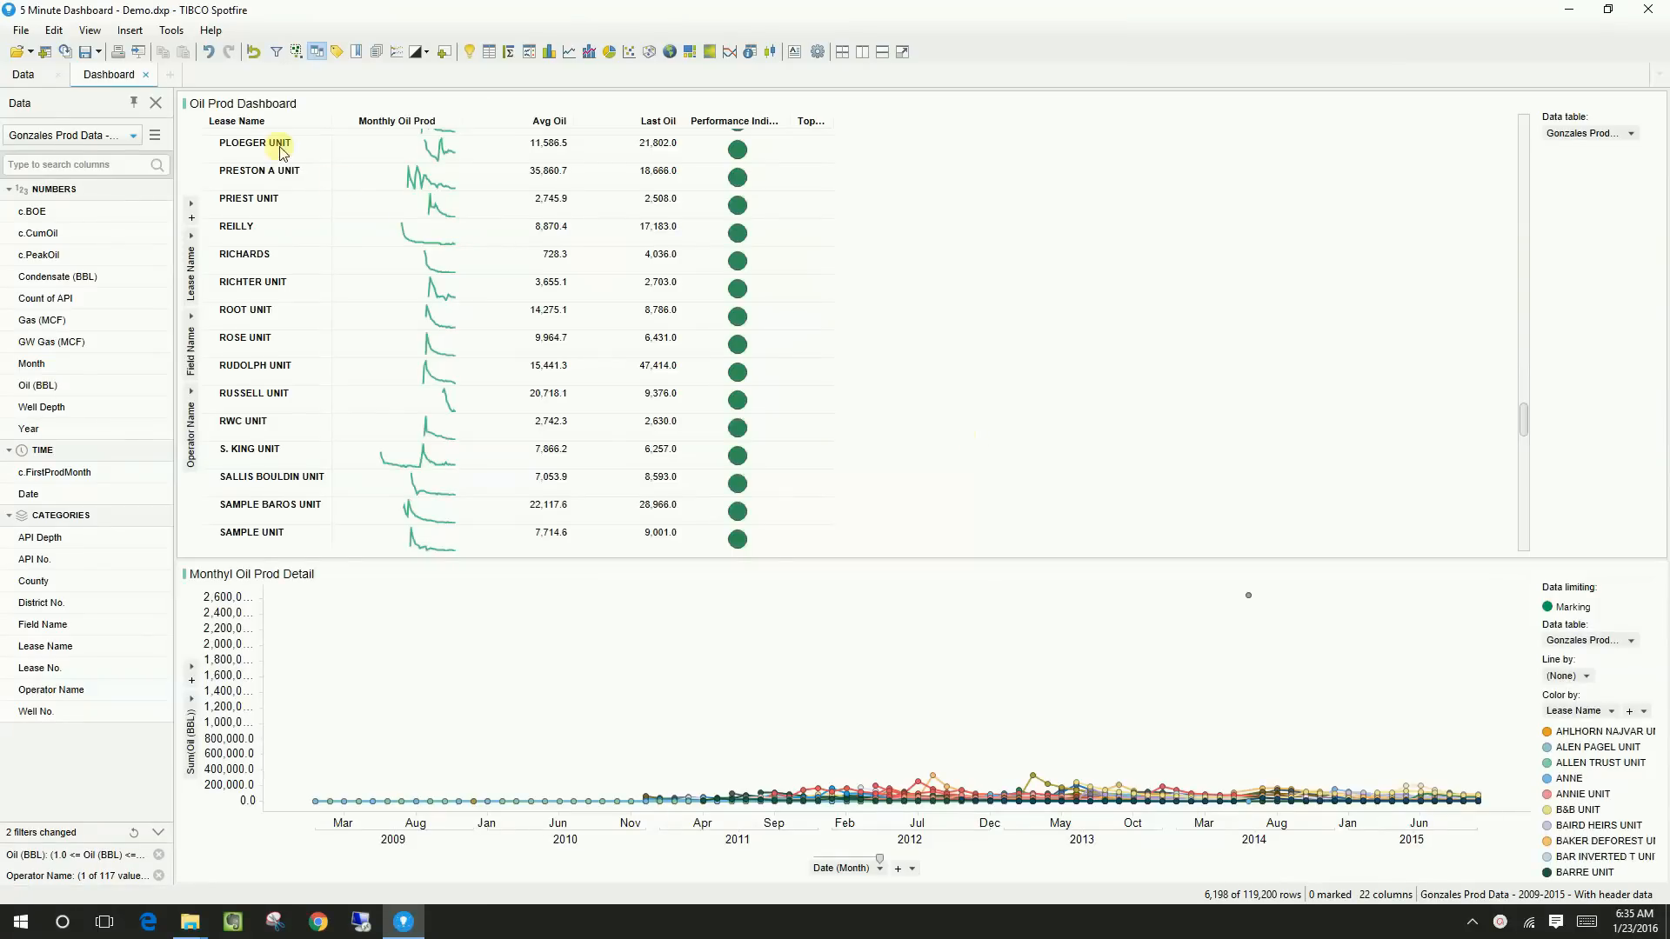
Add a blank page to the analysis and open the online-stopwatch application in Stop Watch mode
{"action": "left_click", "coordinate": [173, 78]}
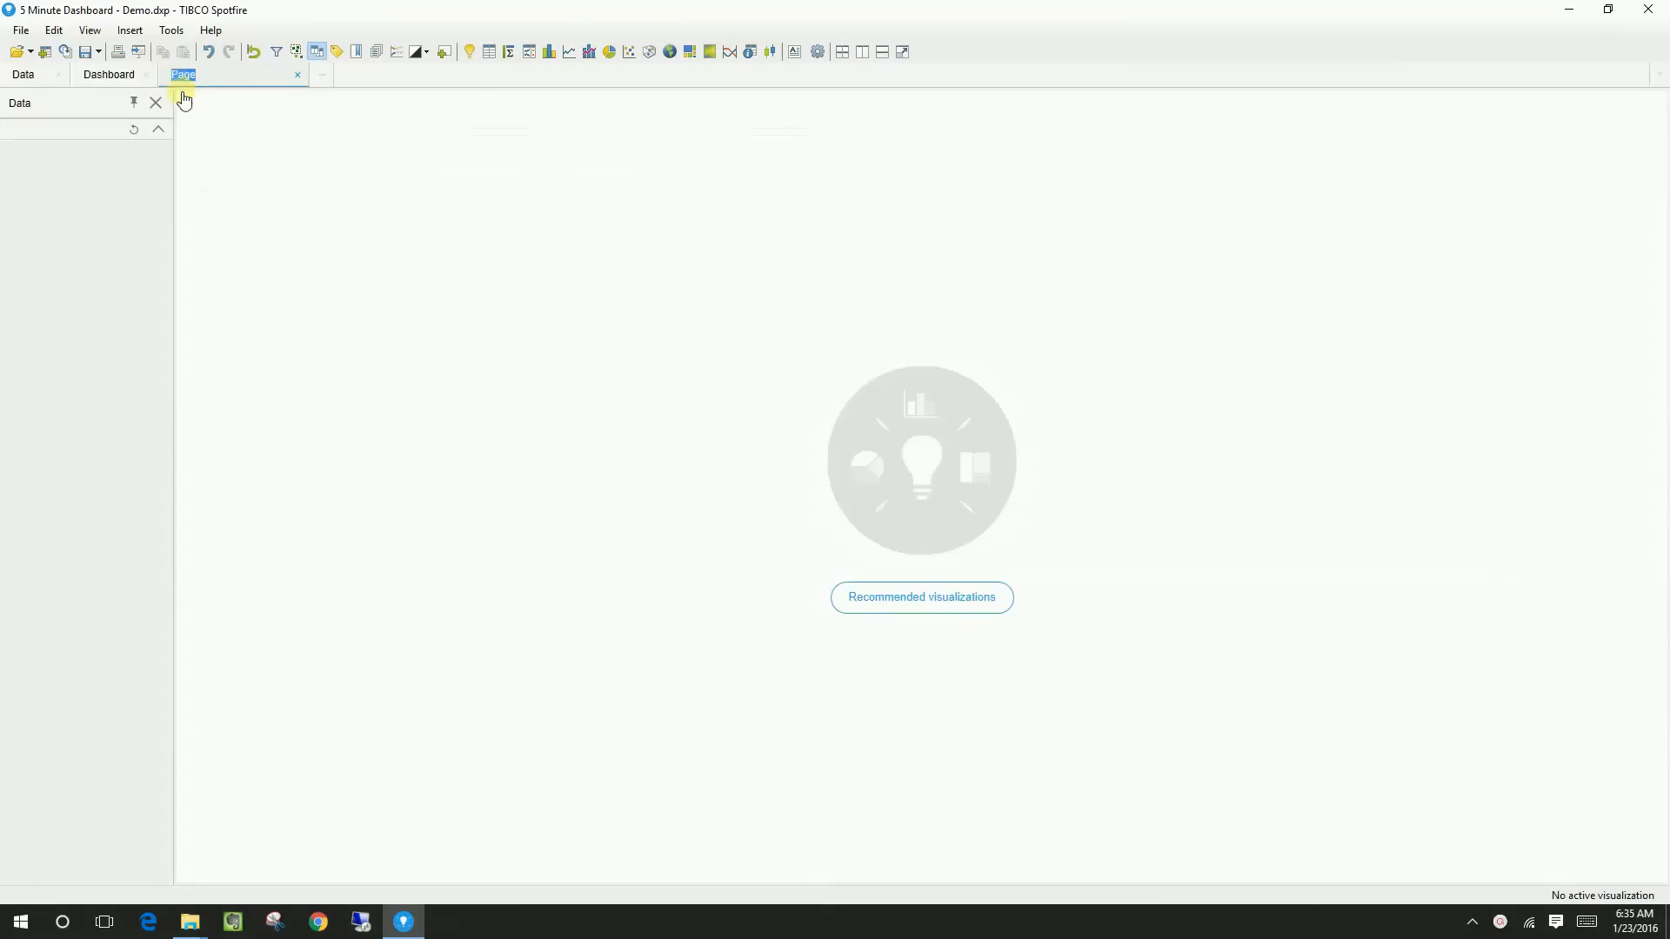
{"action": "left_click", "coordinate": [269, 923]}
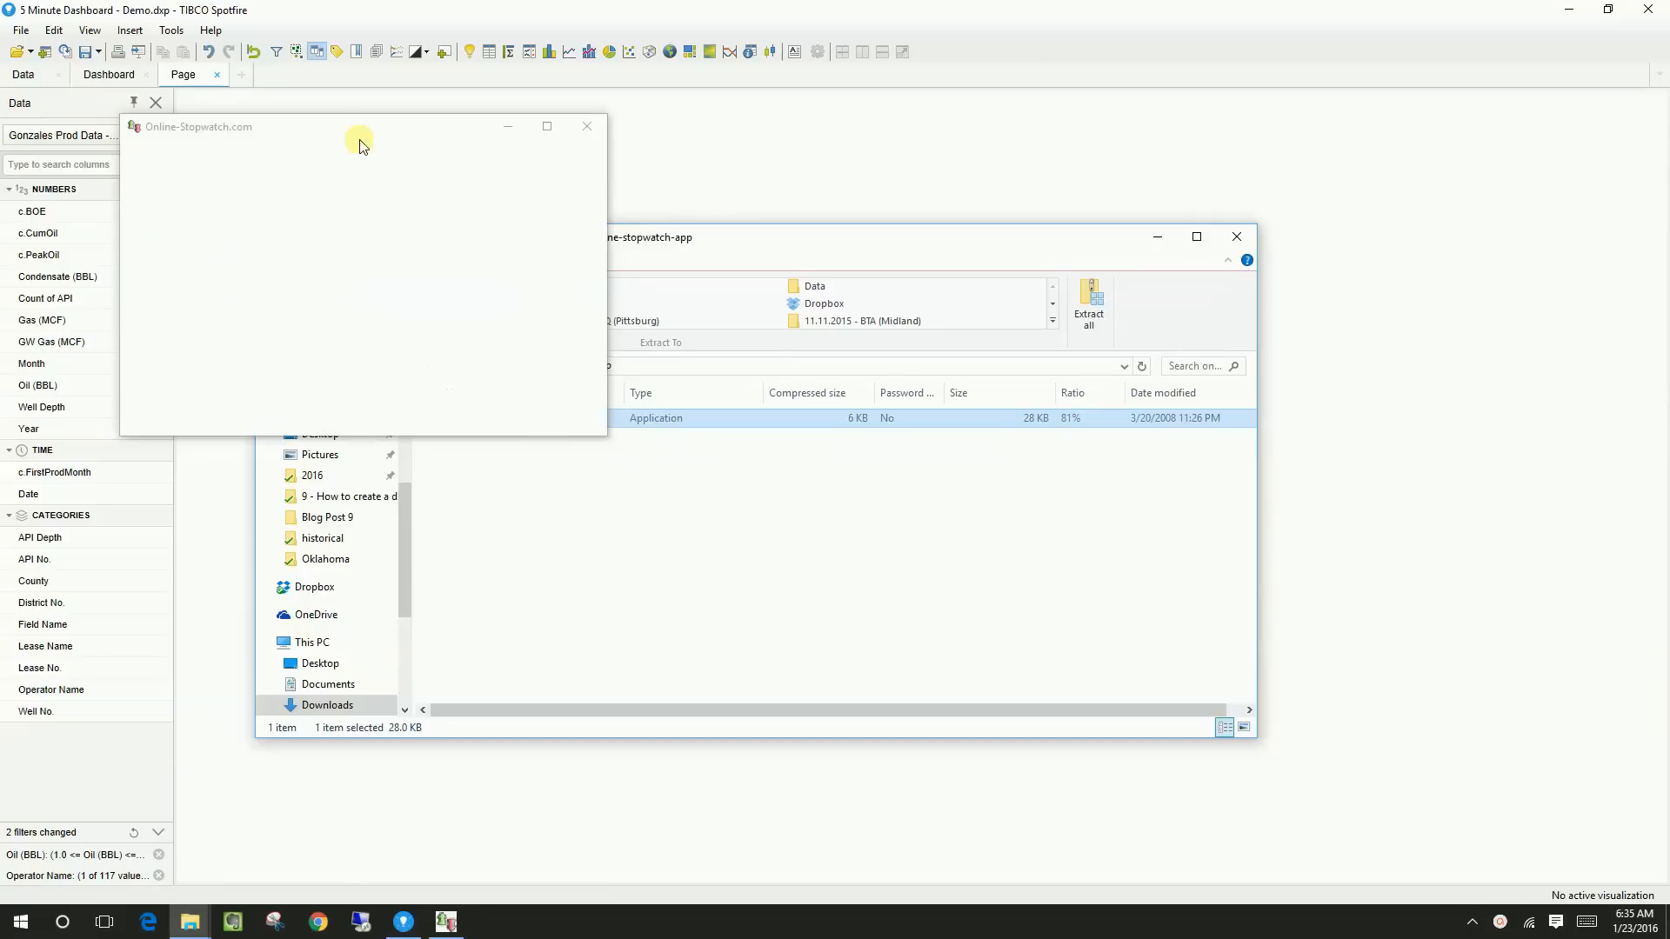
{"action": "left_click_drag", "start_coordinate": [344, 135], "coordinate": [1187, 27]}
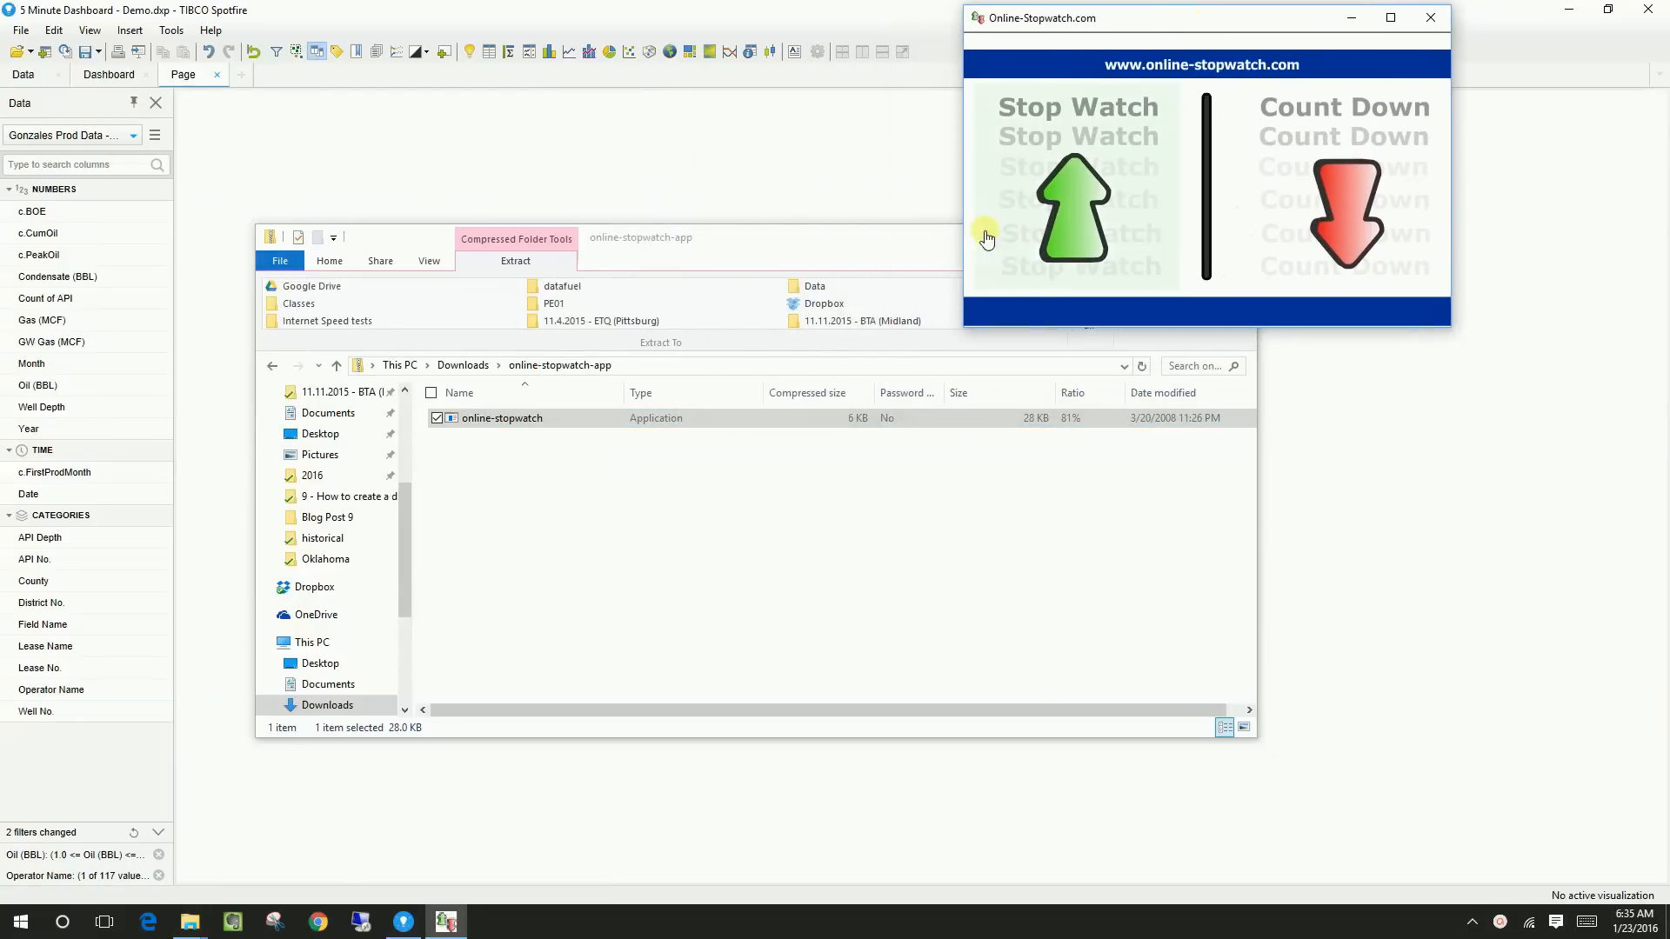
{"action": "left_click_drag", "start_coordinate": [920, 238], "coordinate": [656, 362]}
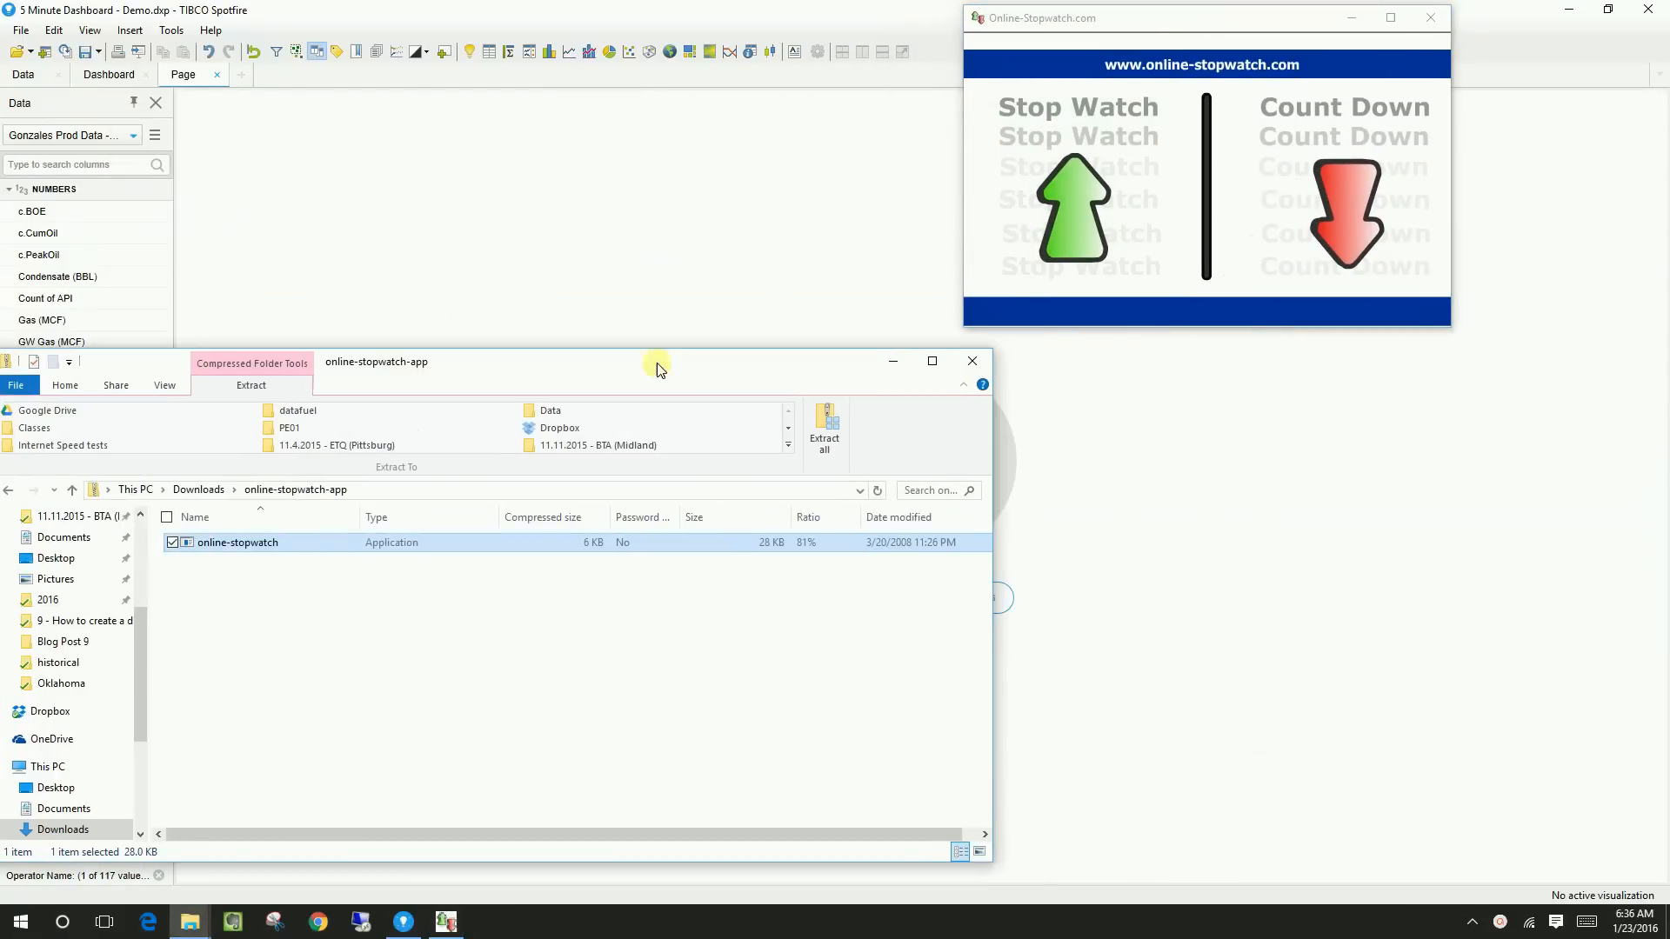
{"action": "left_click", "coordinate": [907, 364]}
{"action": "left_click", "coordinate": [1098, 223]}
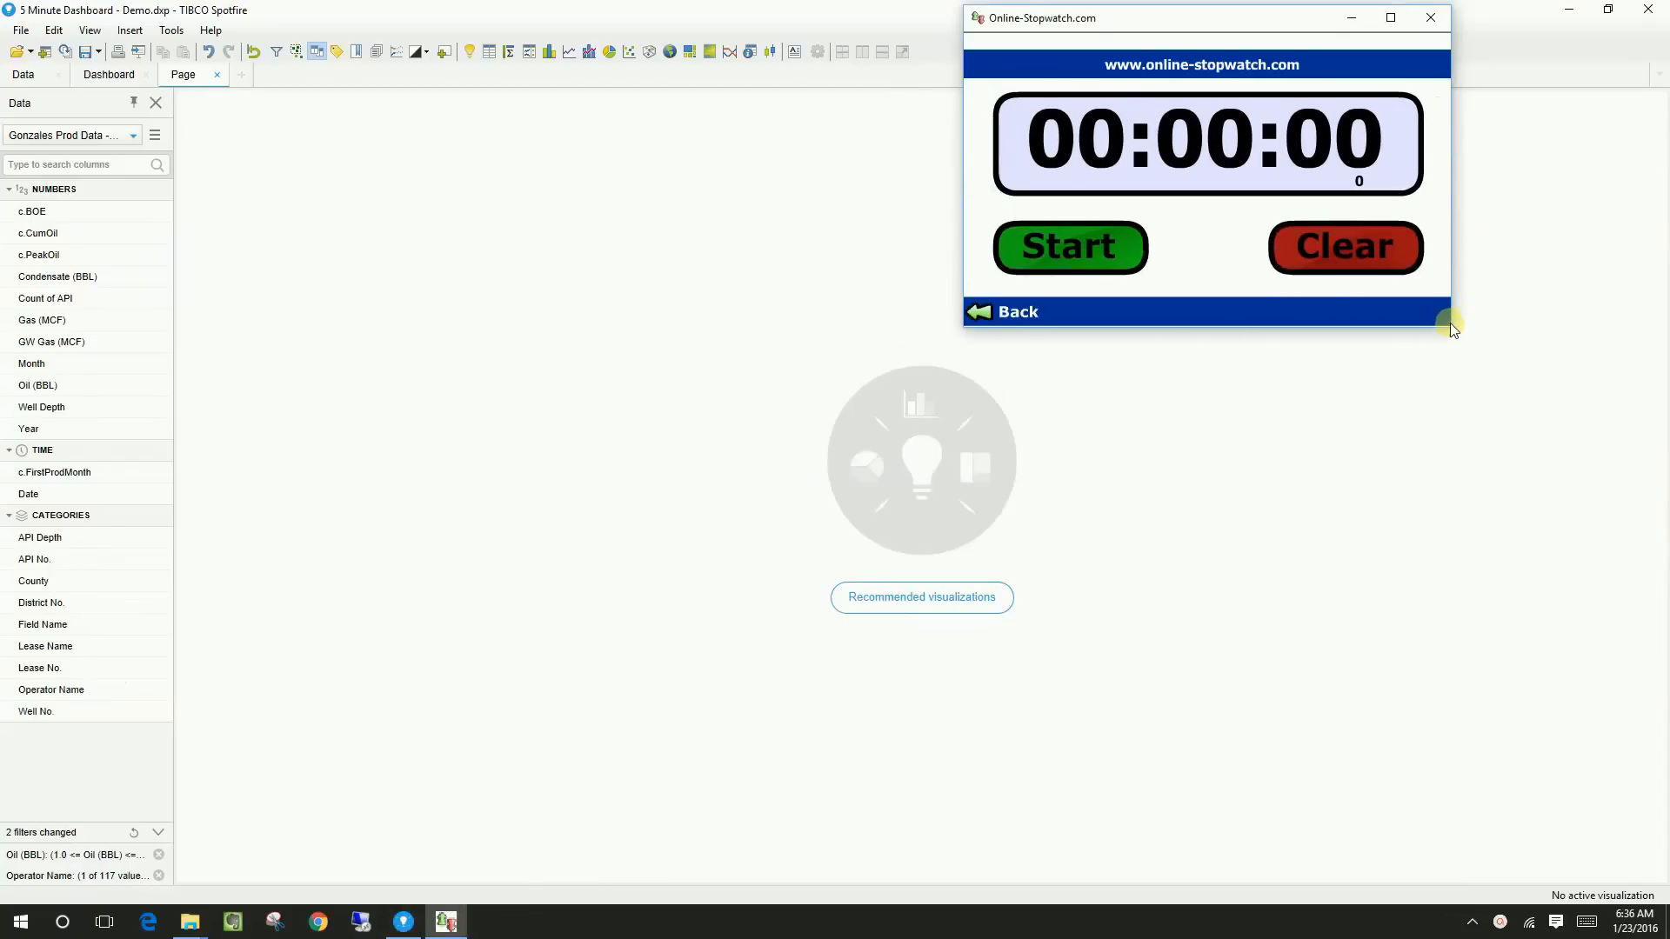
Shrink the stopwatch window, place it clear of the work area and start the timer
{"action": "left_click_drag", "start_coordinate": [1449, 327], "coordinate": [1207, 110]}
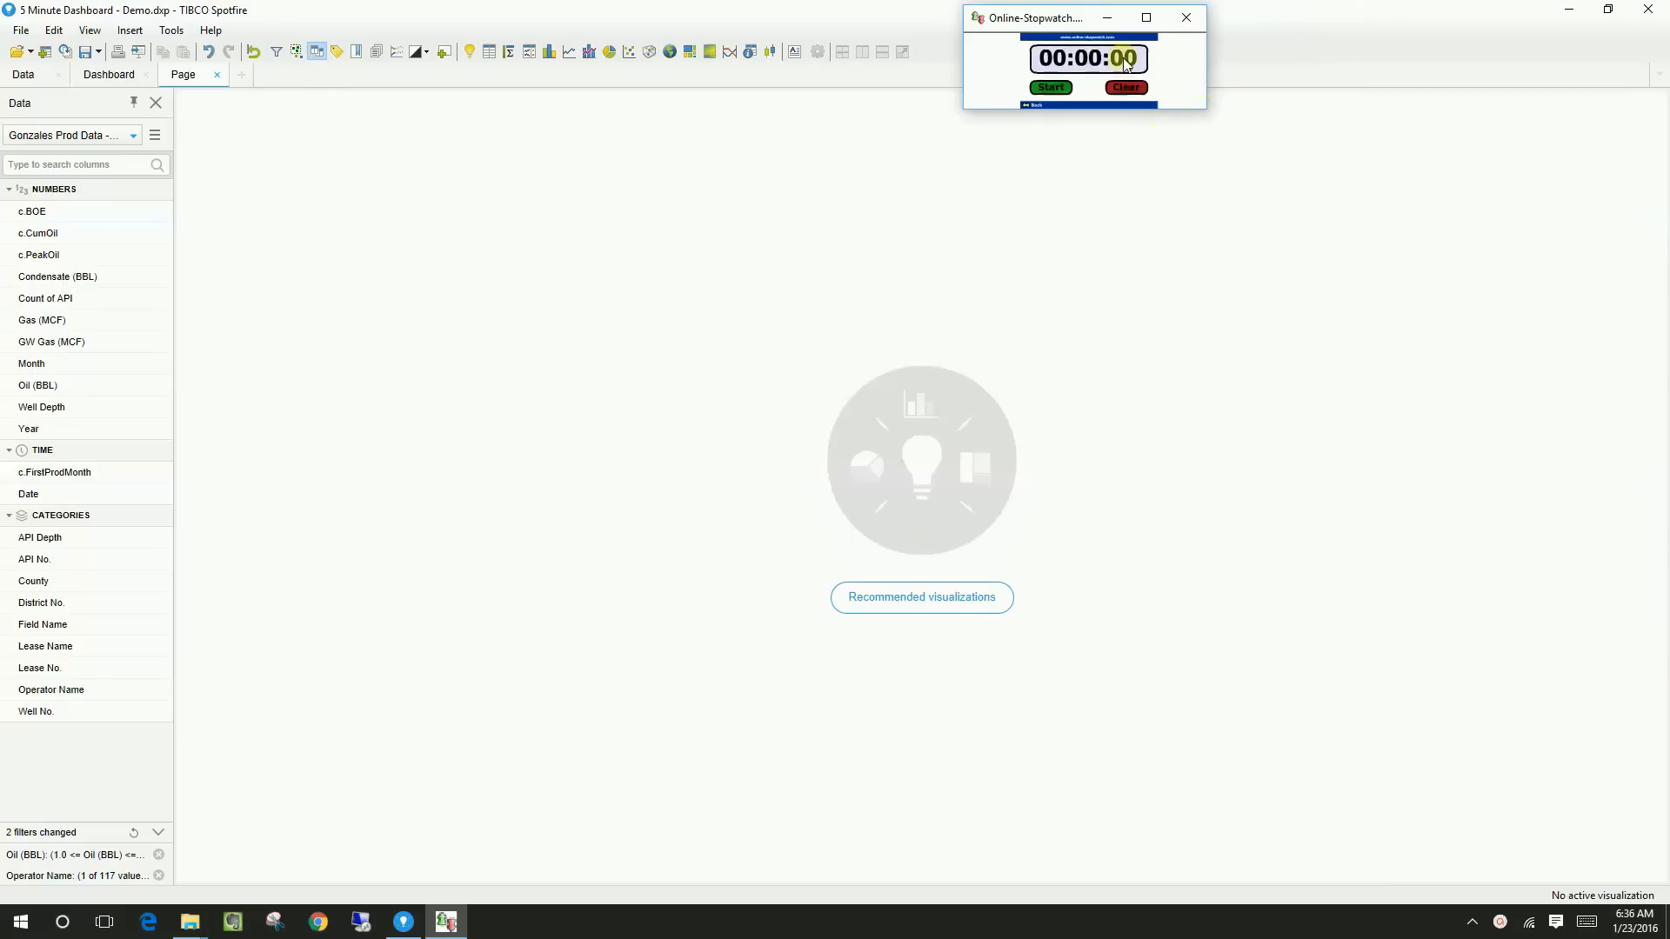
{"action": "left_click_drag", "start_coordinate": [1057, 27], "coordinate": [1109, 23]}
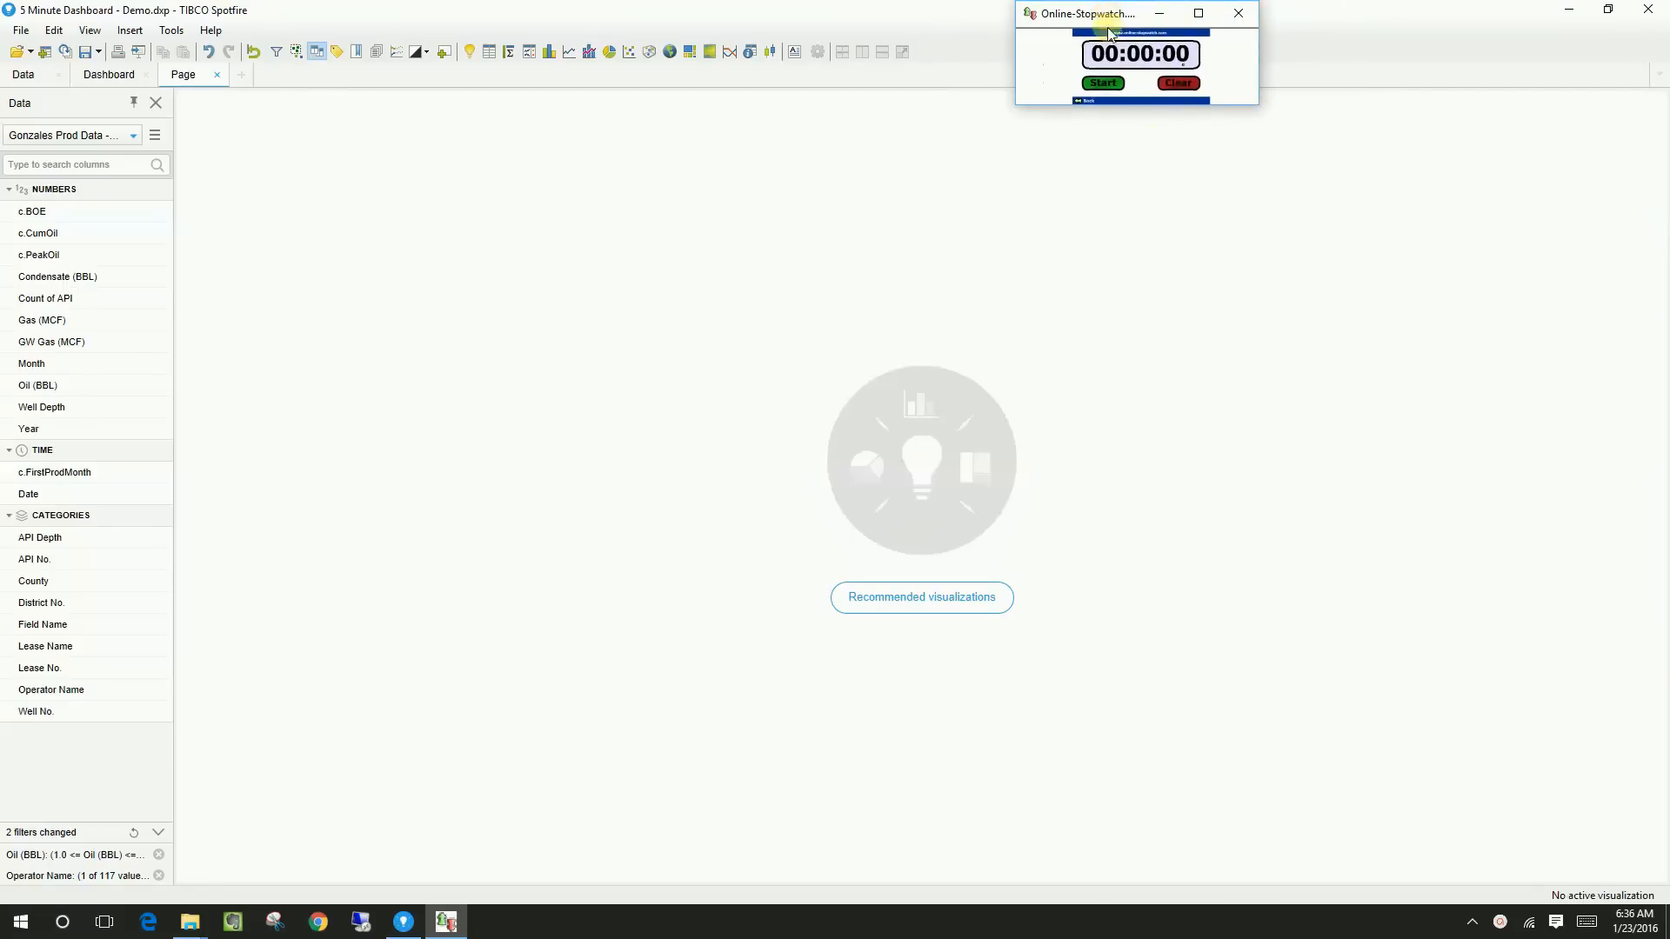
{"action": "left_click", "coordinate": [1103, 83]}
Insert a graphical table on the new page and set its rows to Operator Name
{"action": "left_click", "coordinate": [529, 51]}
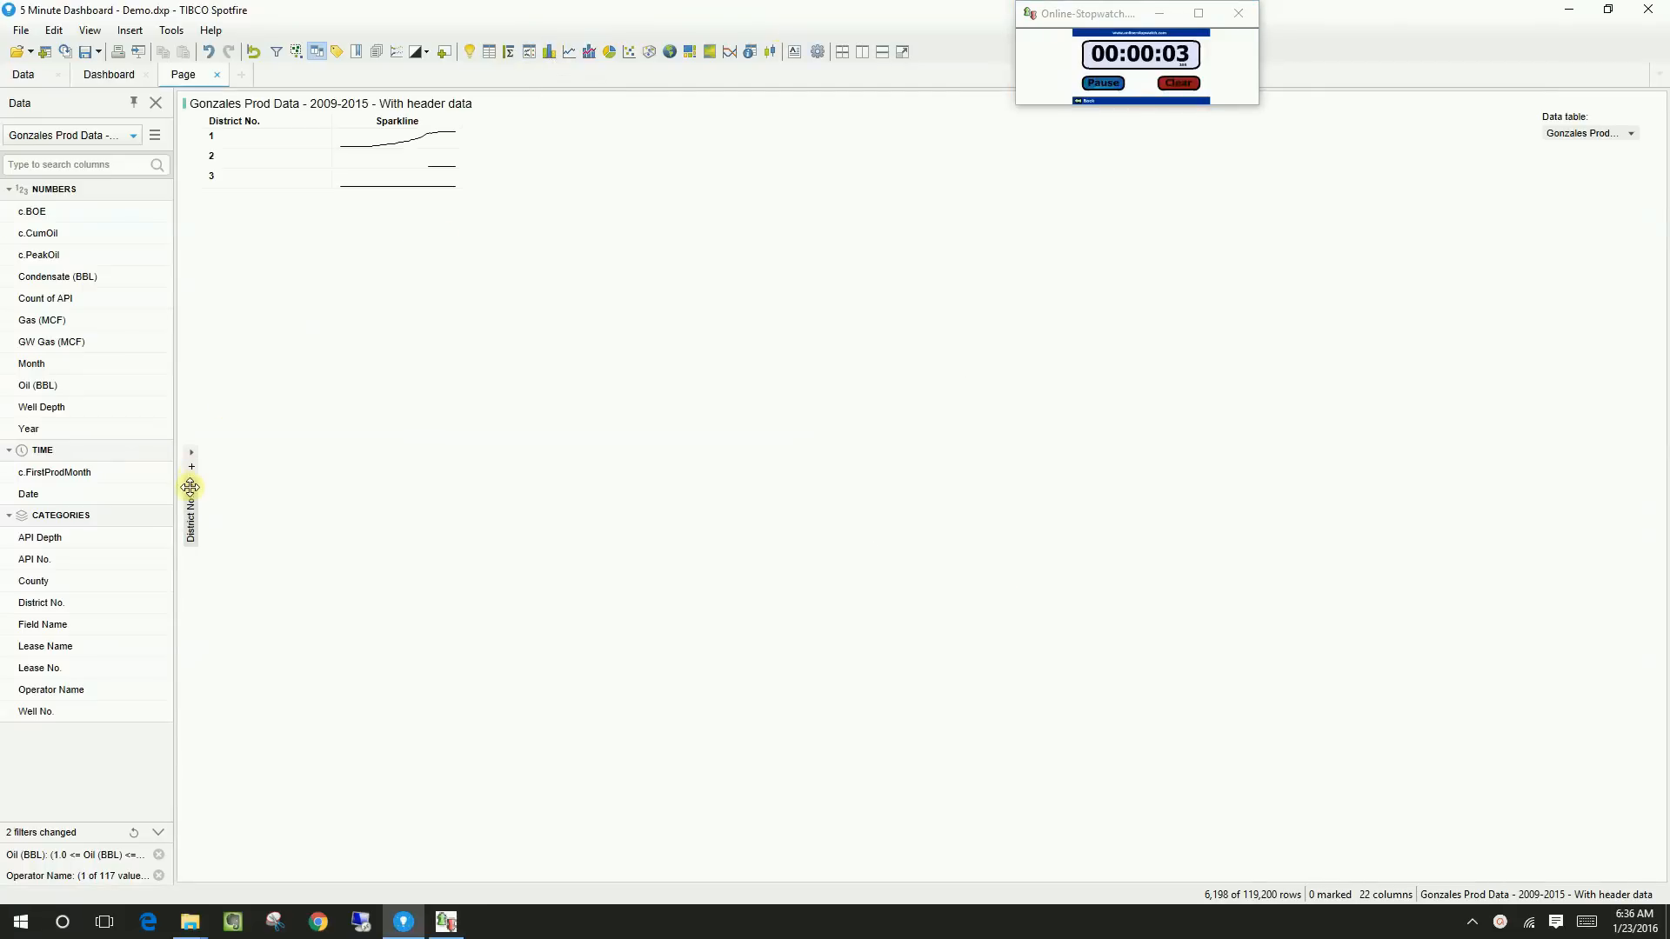
{"action": "left_click", "coordinate": [190, 487]}
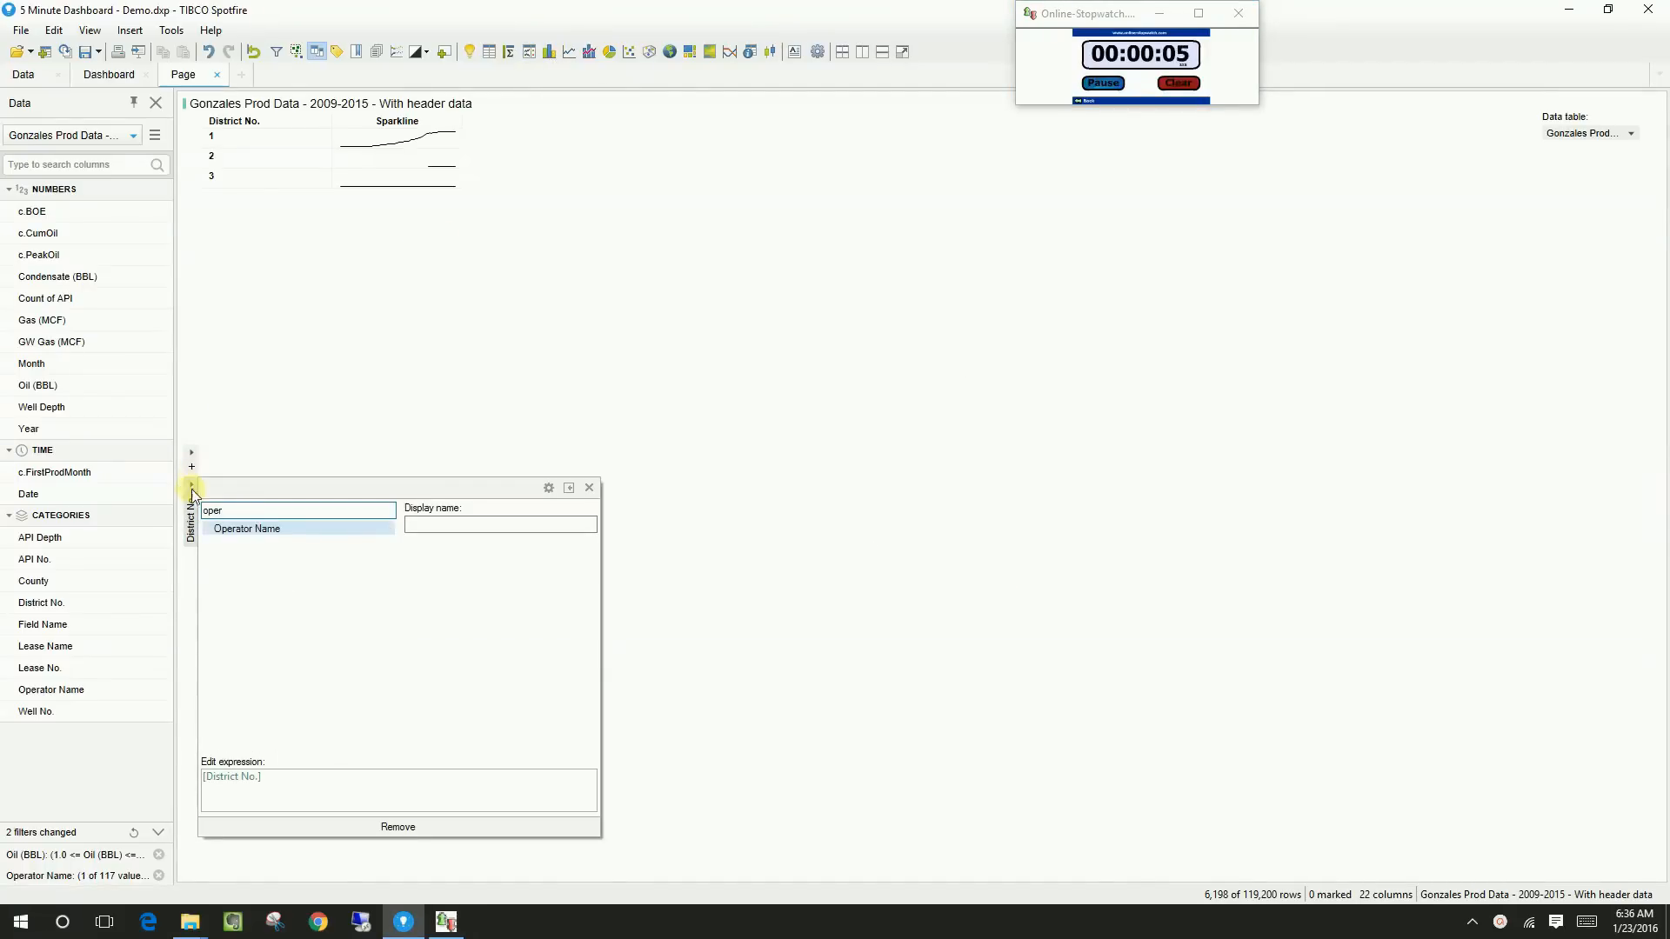
{"action": "left_click", "coordinate": [240, 531]}
Add Field Name and Lease Name as further levels of the graphical table's row hierarchy
{"action": "left_click", "coordinate": [191, 454]}
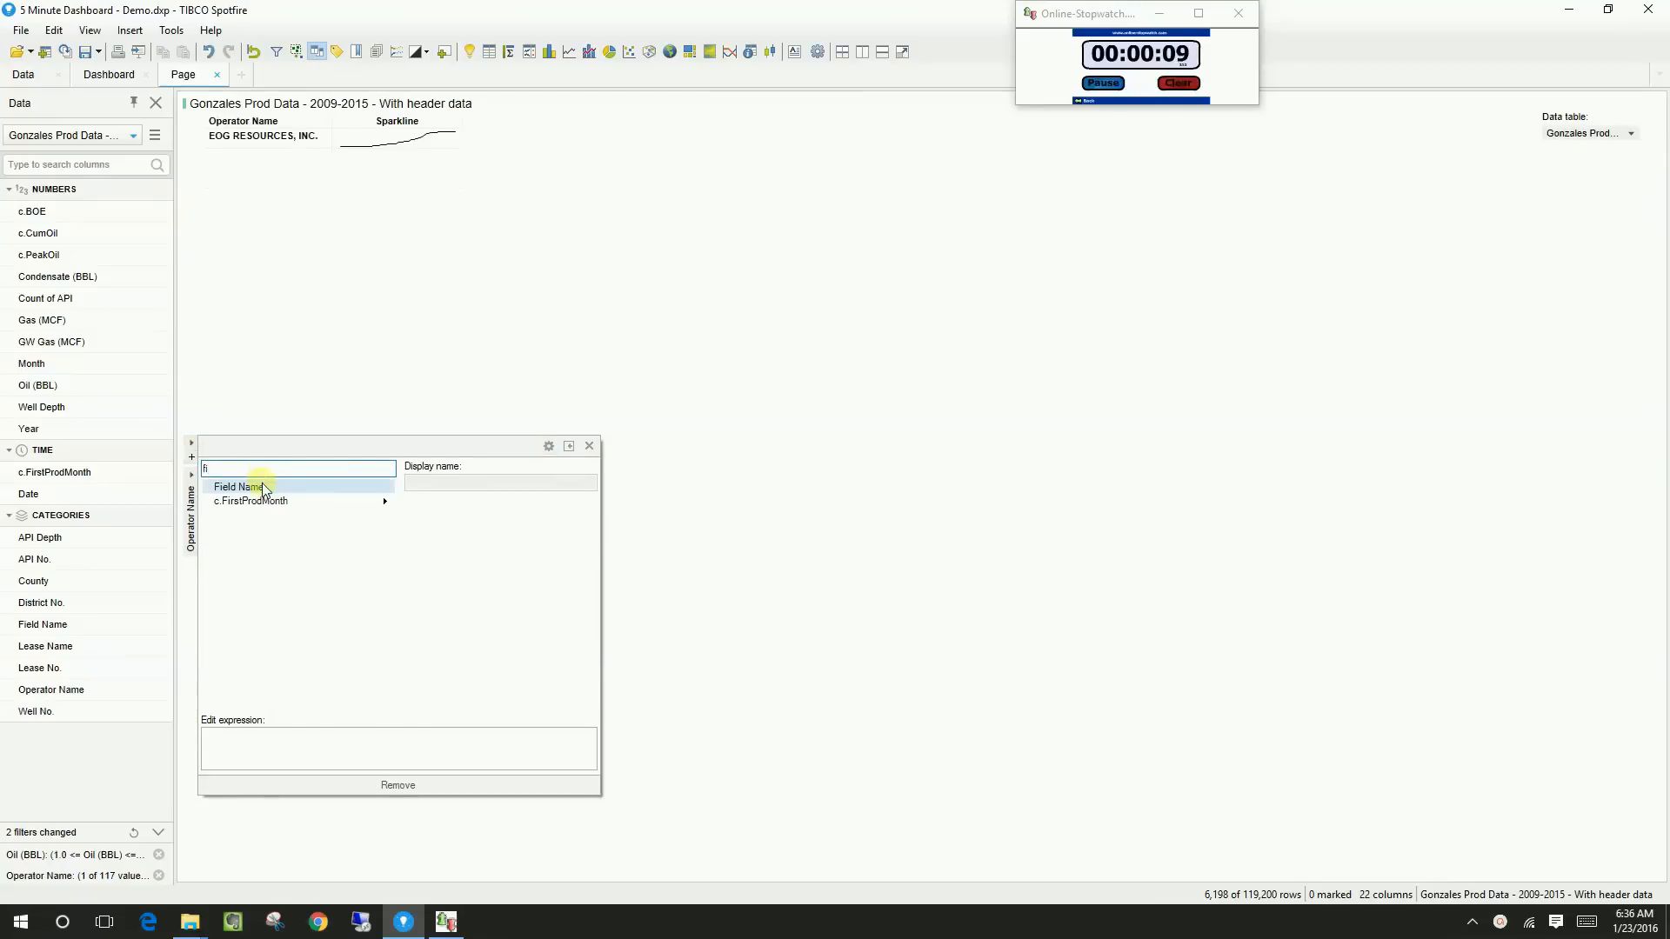
{"action": "left_click", "coordinate": [261, 487]}
{"action": "left_click", "coordinate": [192, 417]}
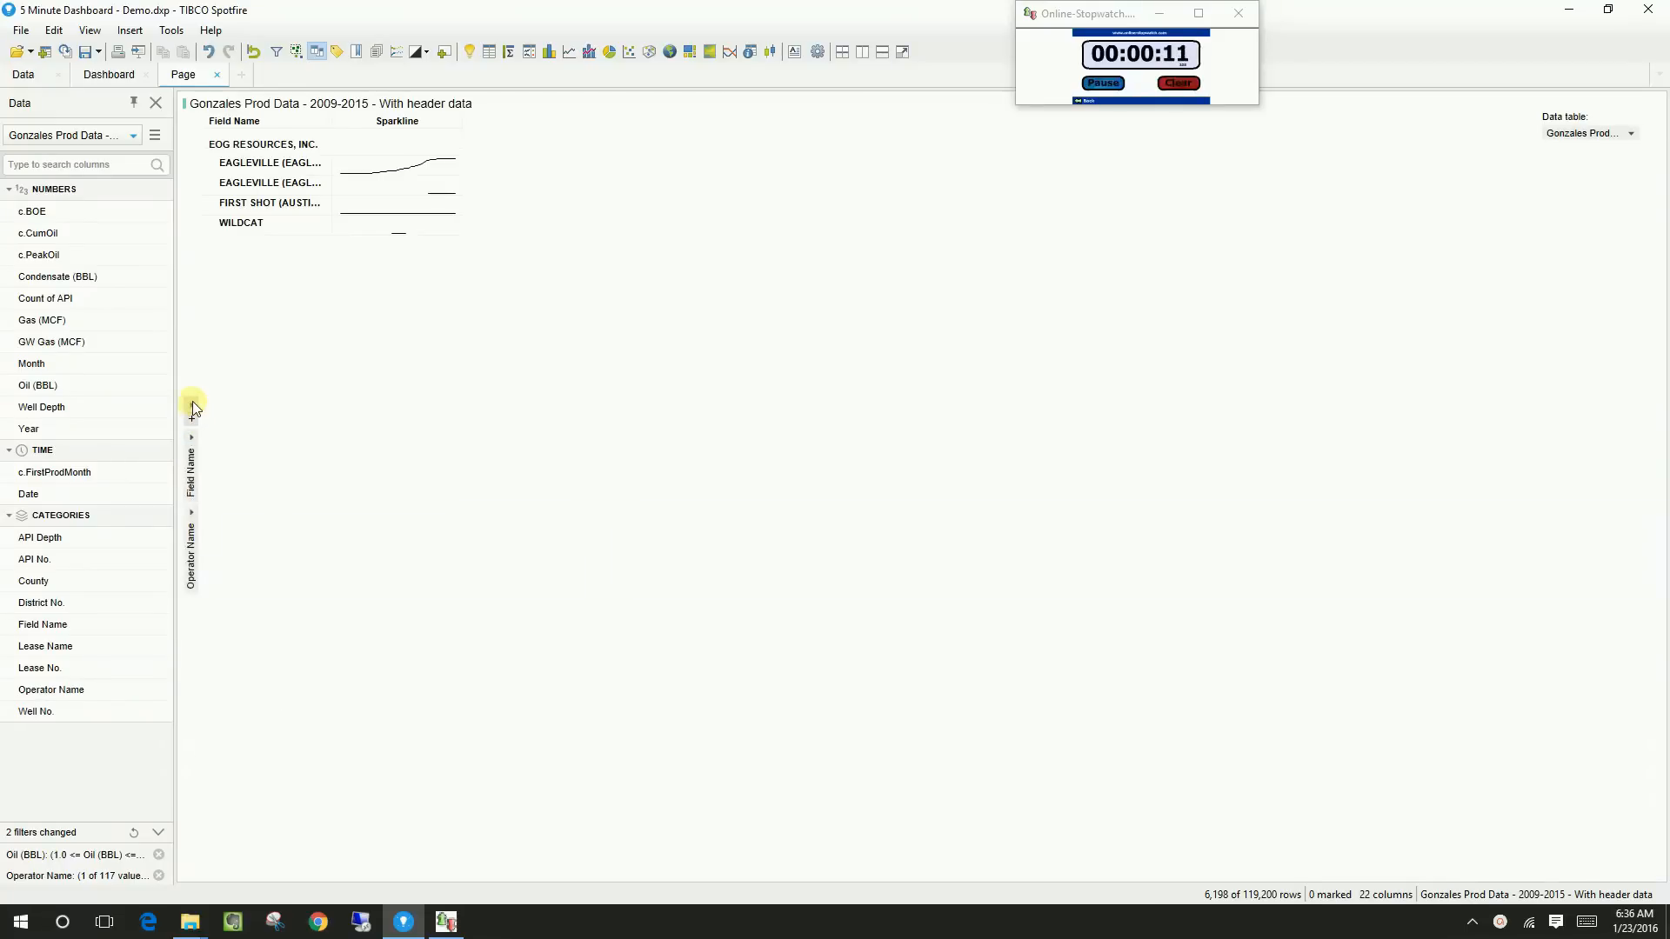
{"action": "left_click", "coordinate": [192, 418]}
{"action": "left_click", "coordinate": [239, 475]}
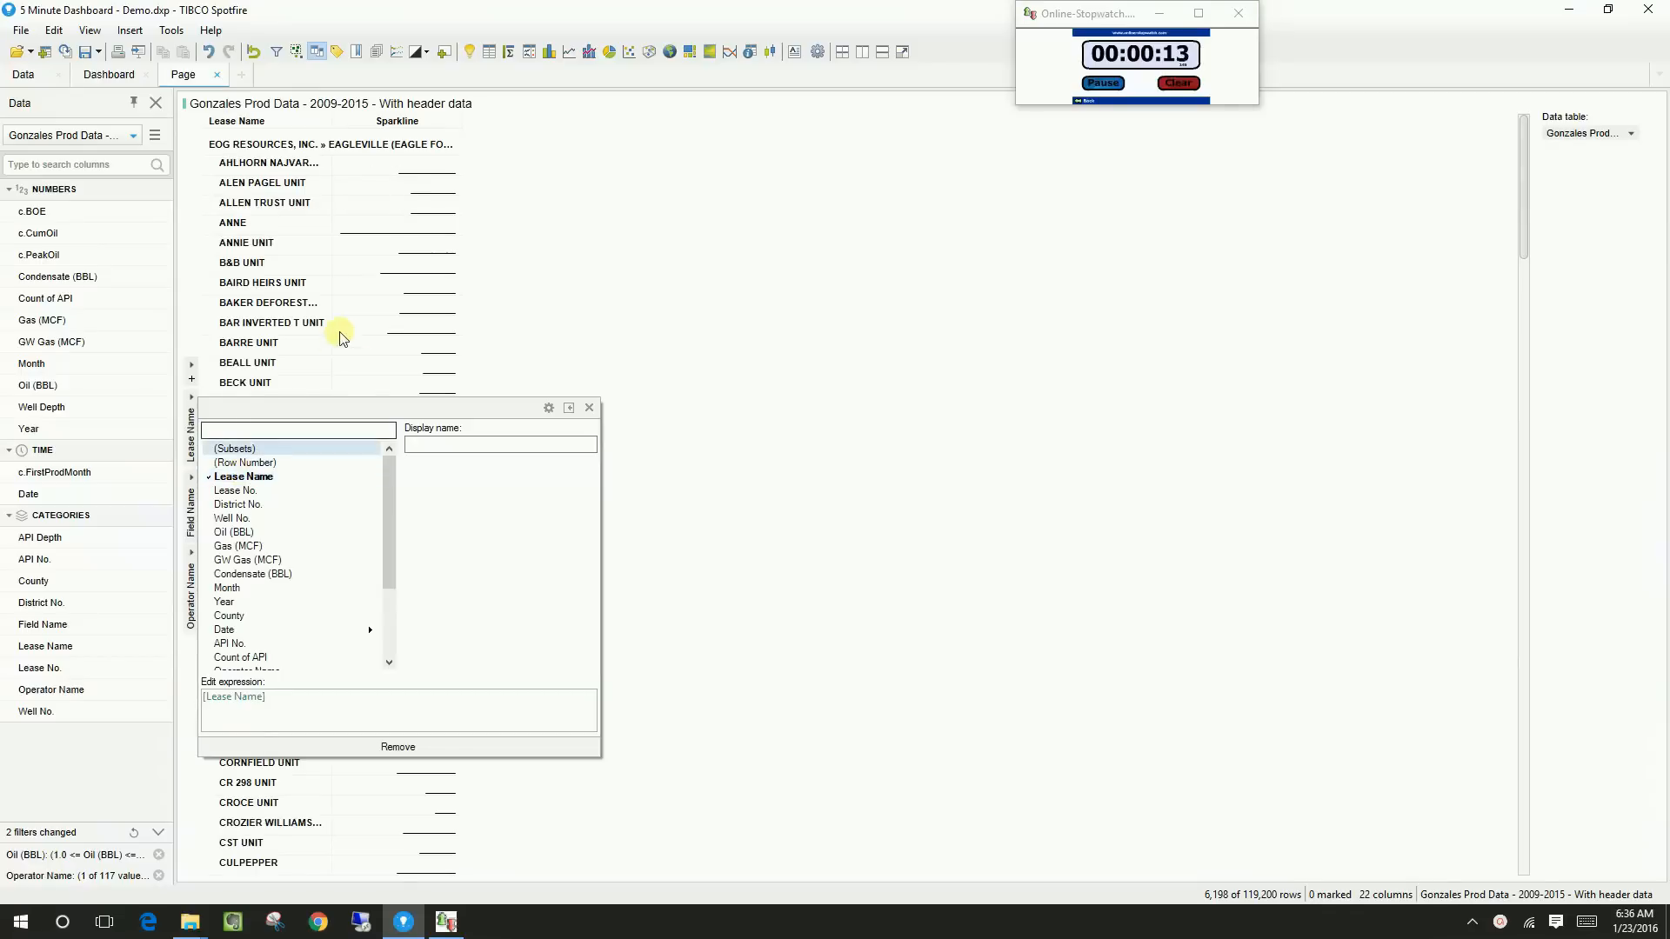
In the sparkline column's axis settings, set the Y-axis to Sum of Oil (BBL) and use multiple scales
{"action": "right_click", "coordinate": [503, 319]}
{"action": "left_click", "coordinate": [553, 551]}
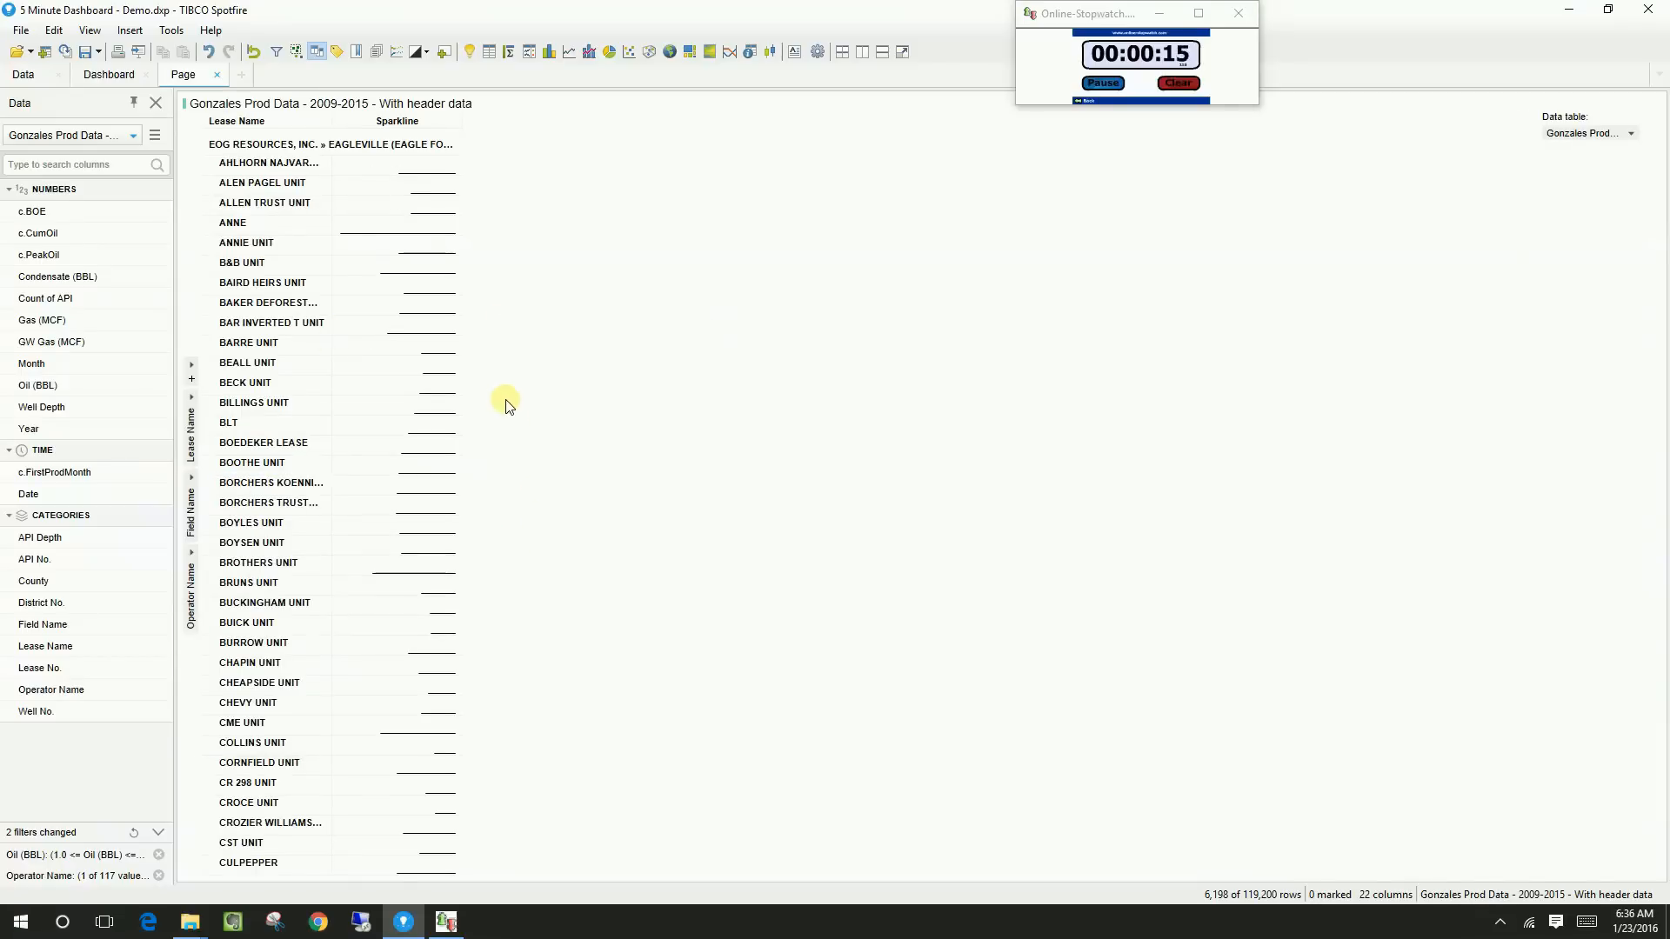
{"action": "left_click", "coordinate": [598, 368]}
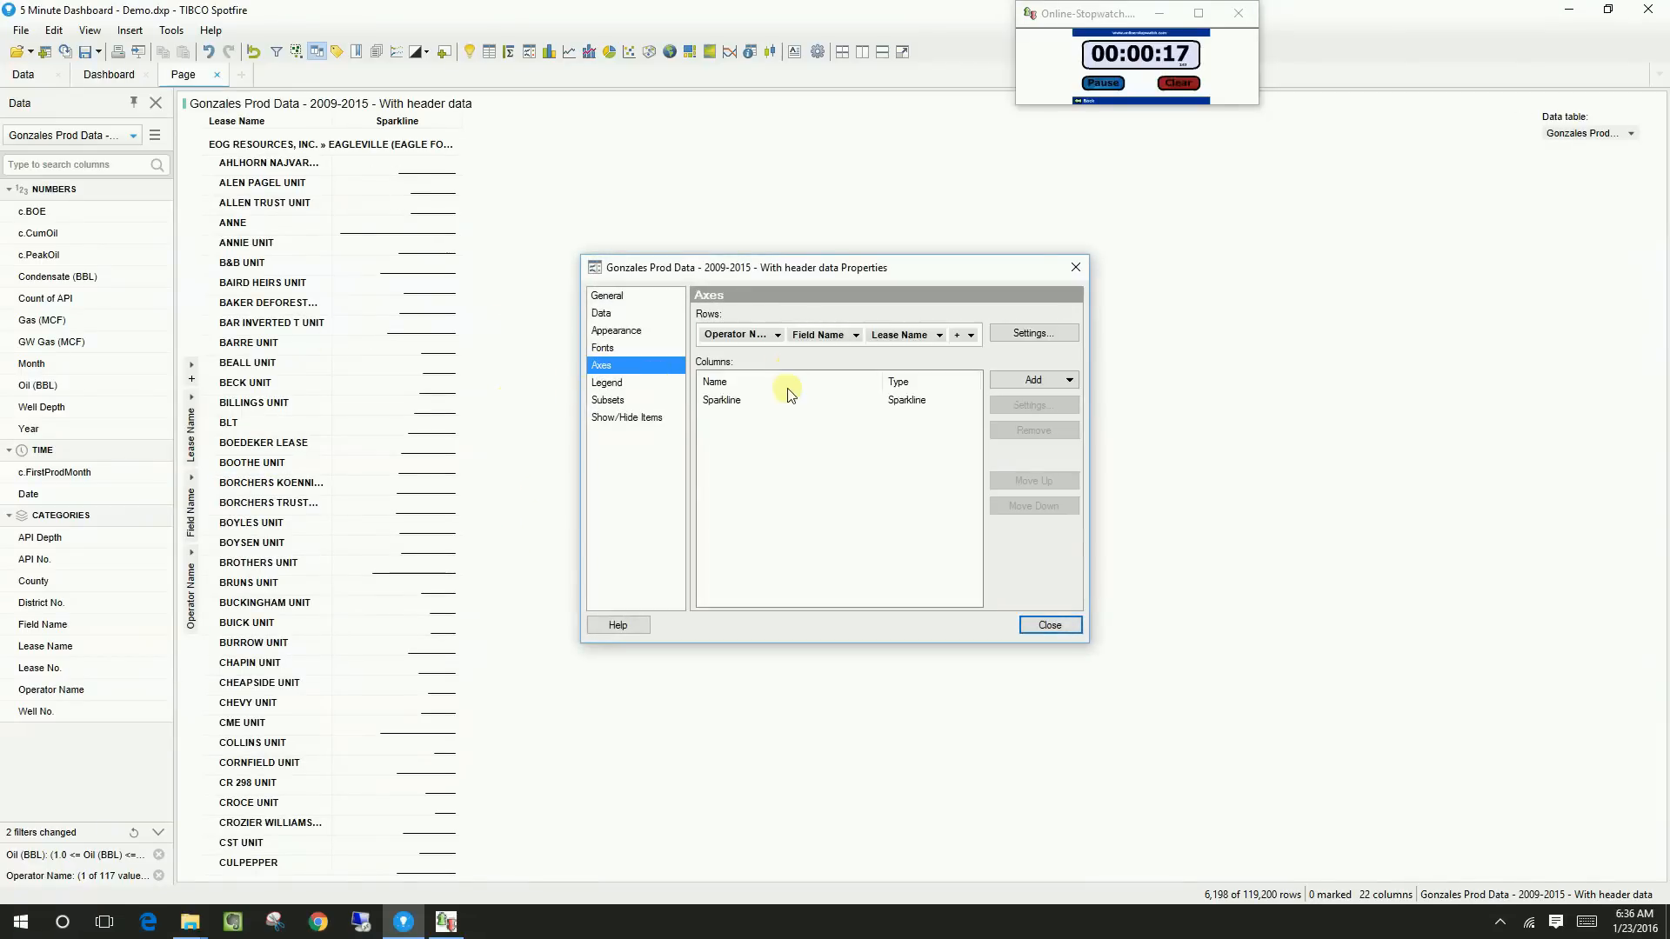
{"action": "left_click", "coordinate": [786, 399]}
{"action": "left_click", "coordinate": [999, 407]}
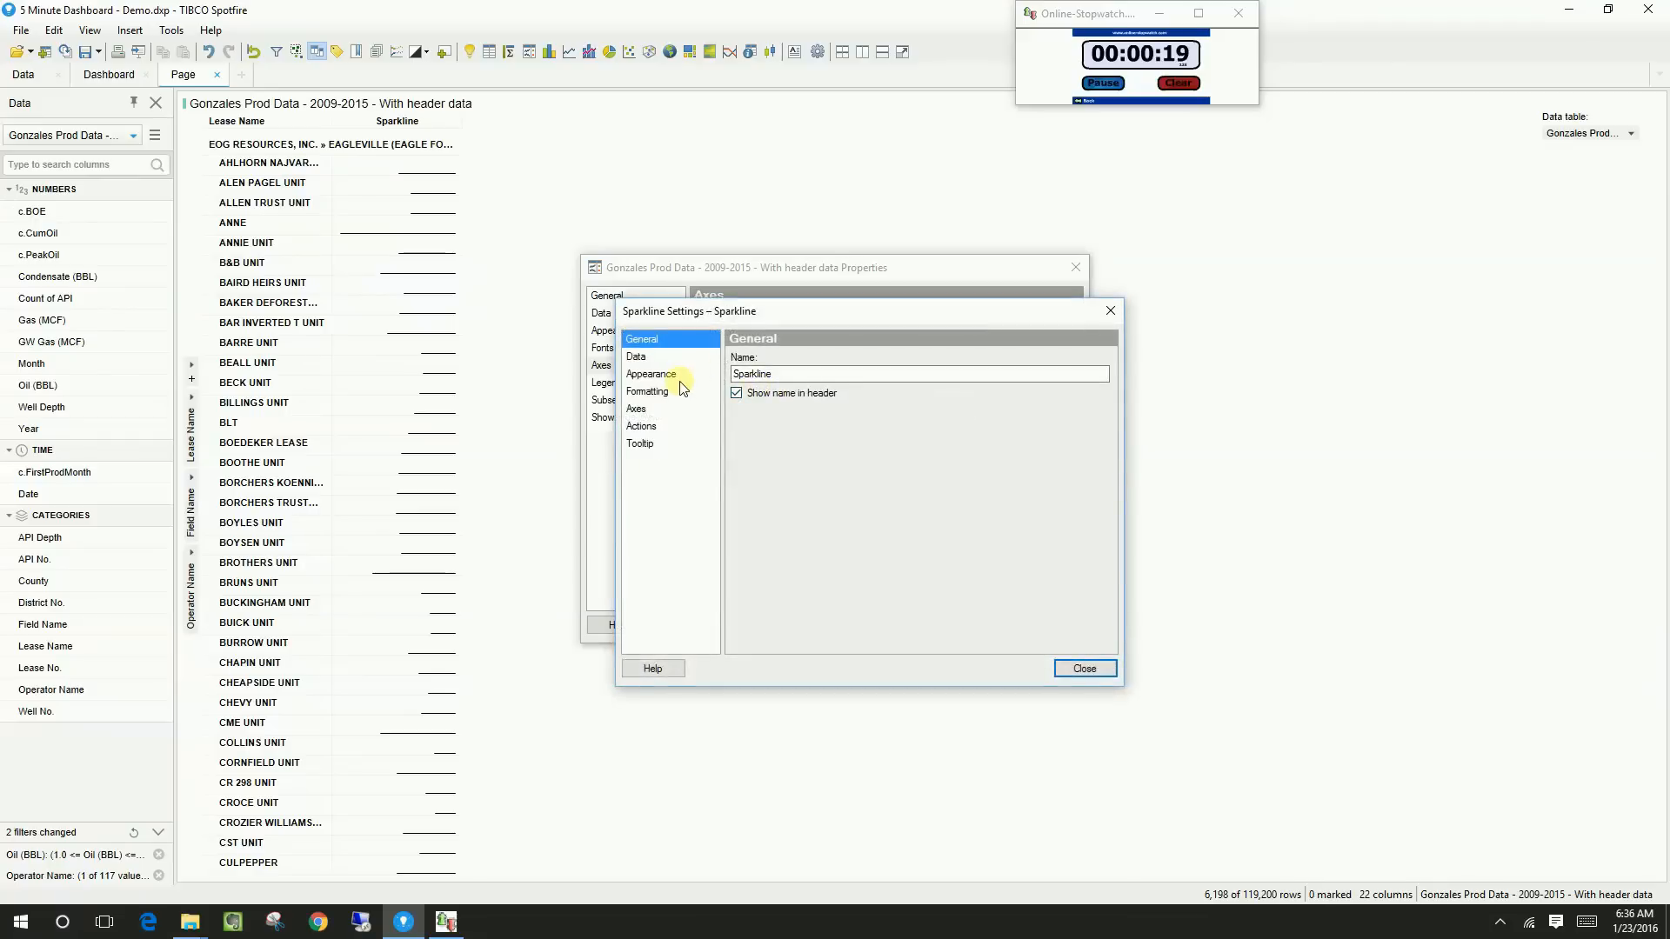
{"action": "left_click", "coordinate": [659, 409]}
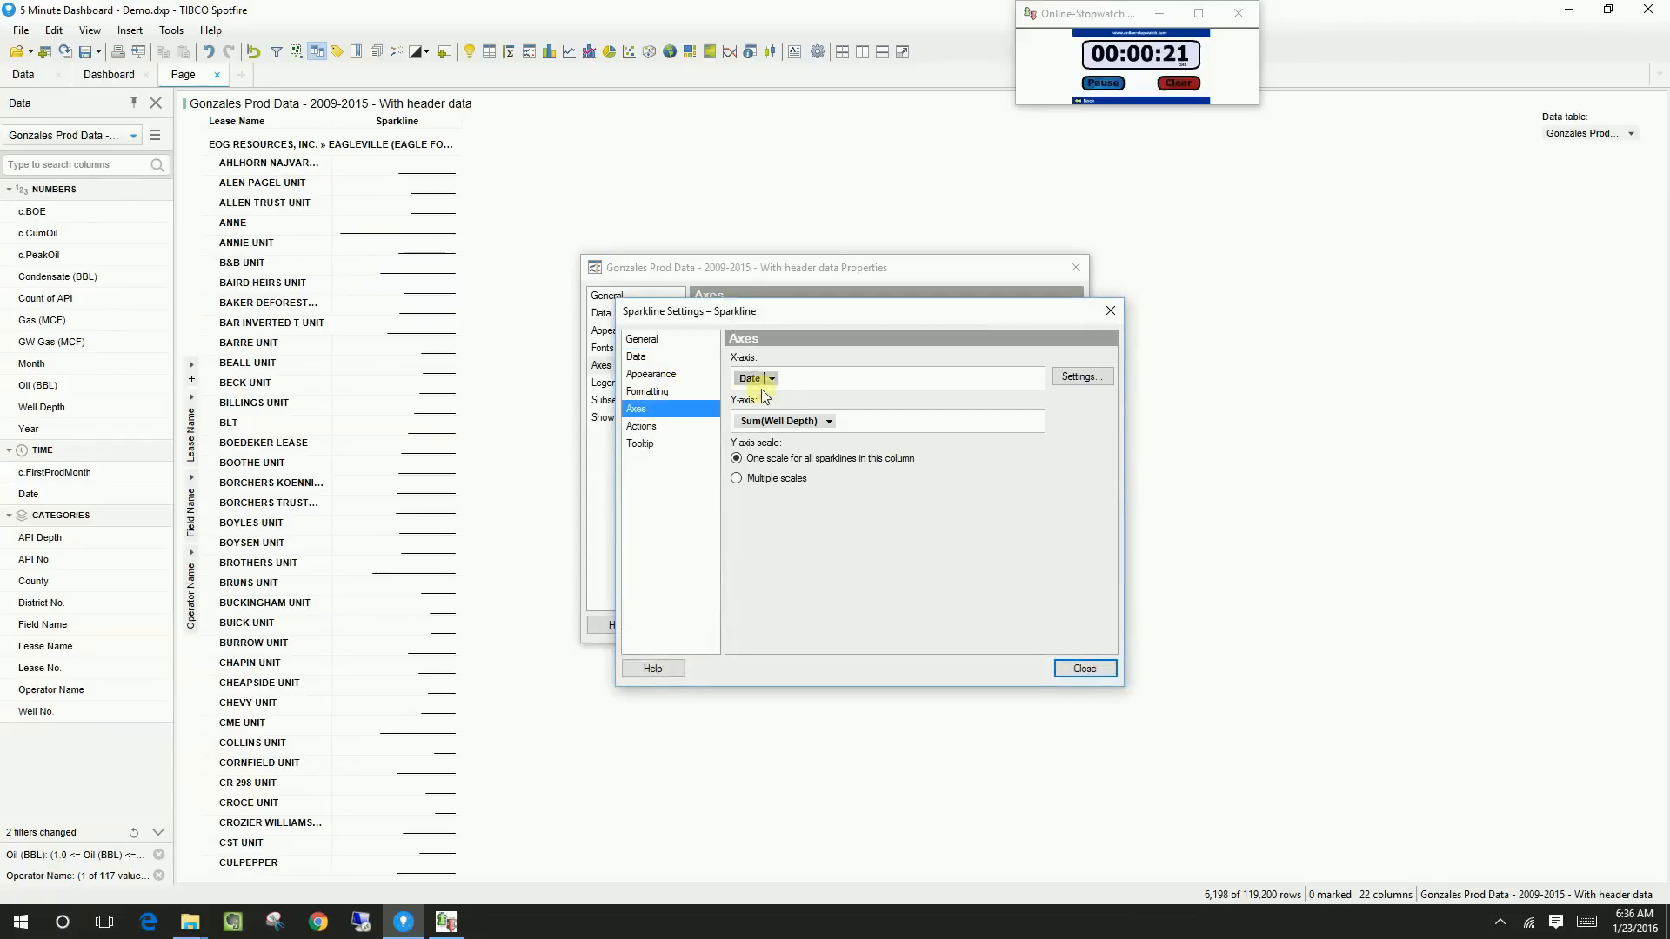
{"action": "left_click", "coordinate": [831, 423]}
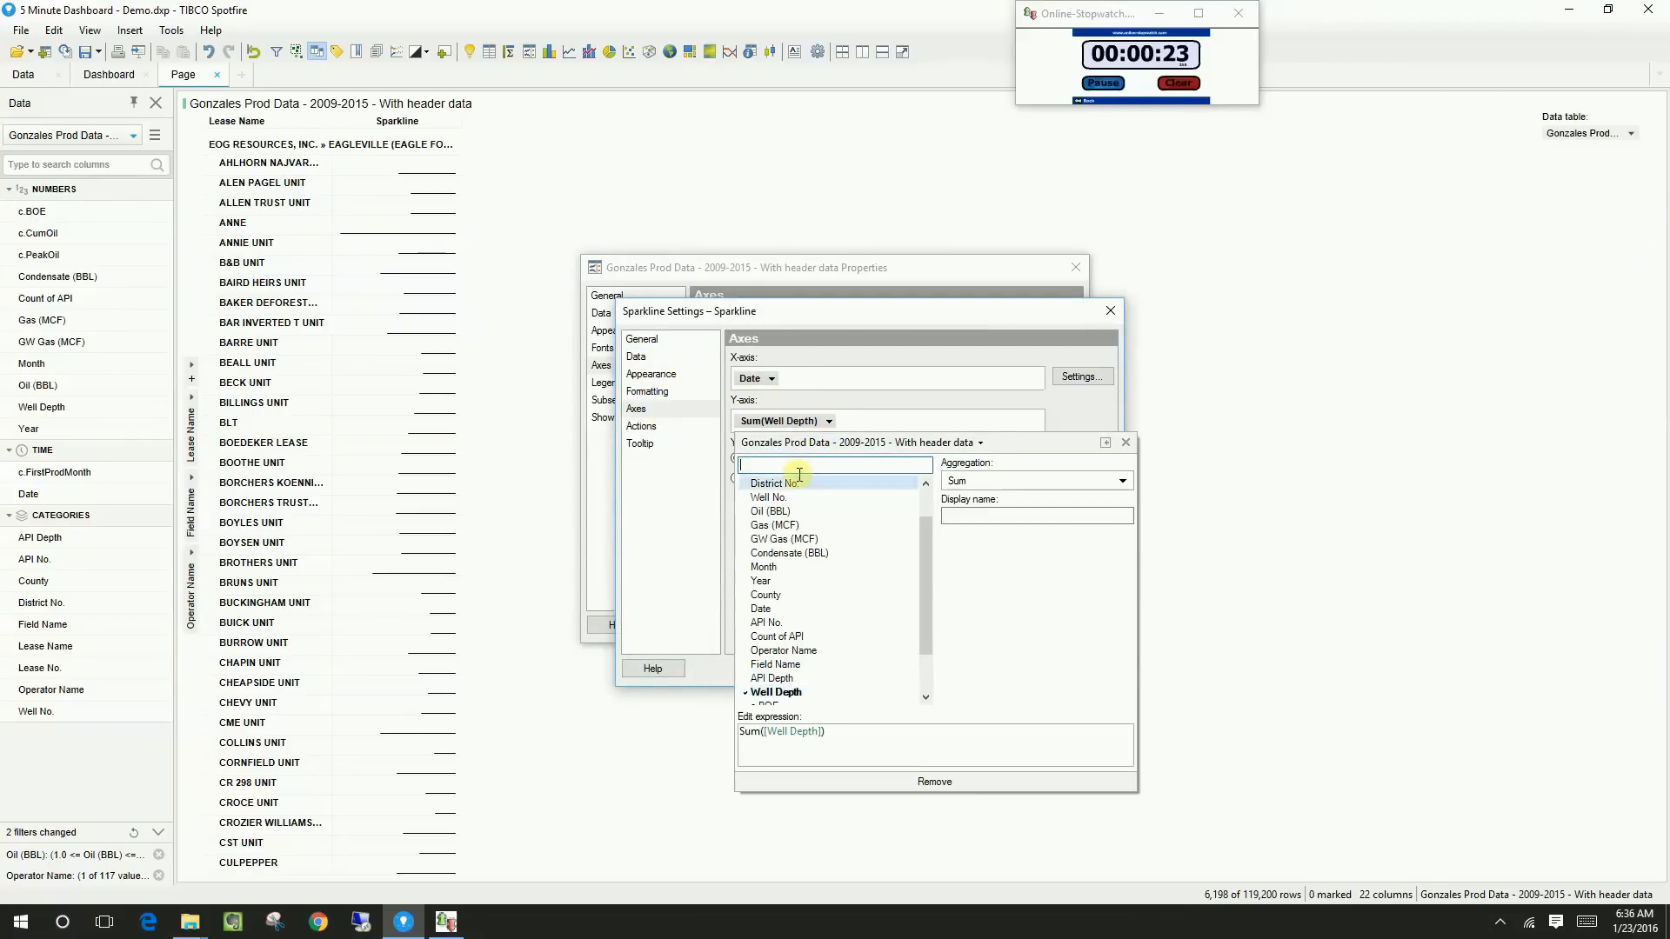
{"action": "left_click", "coordinate": [791, 513]}
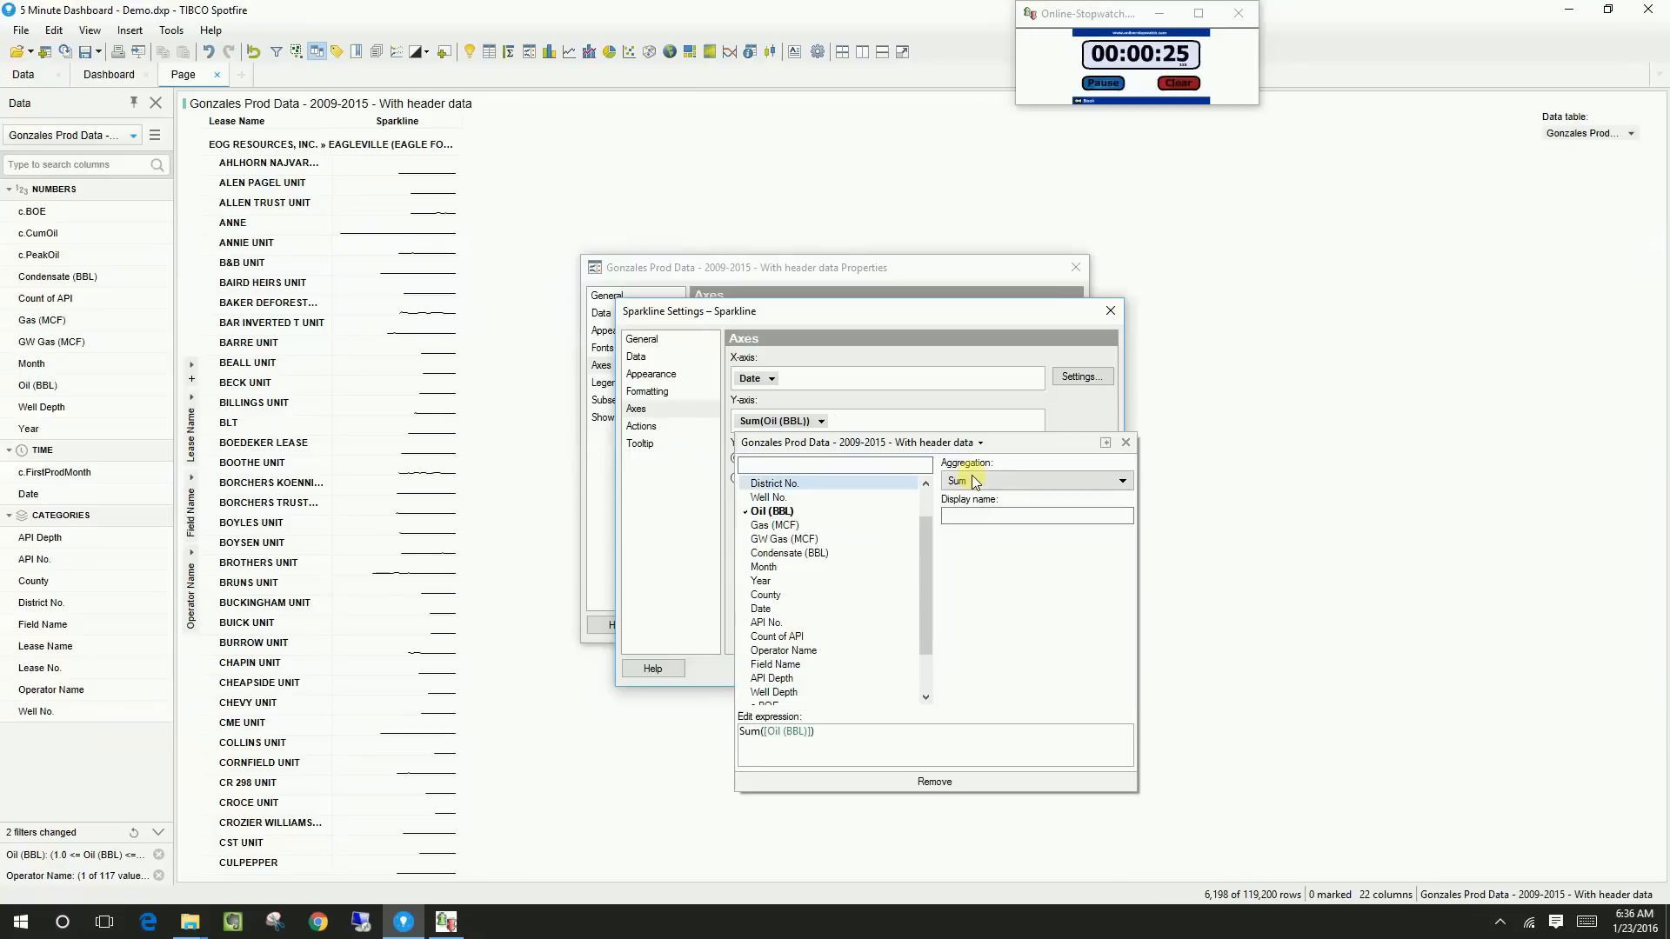
{"action": "left_click", "coordinate": [1019, 421]}
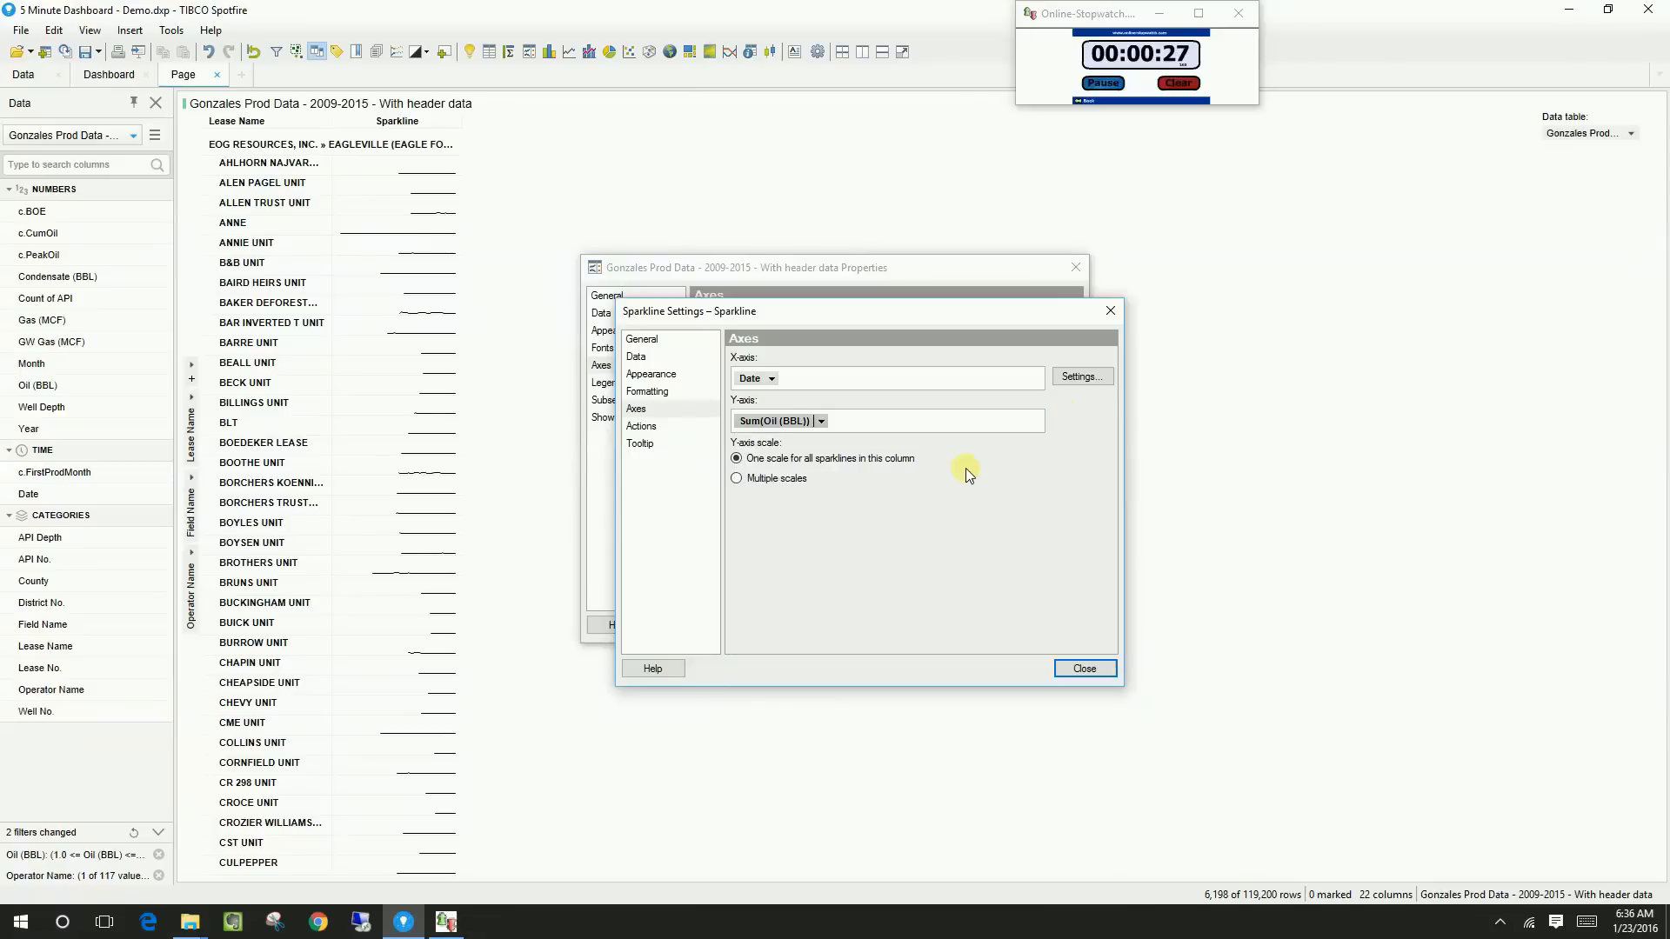
Set the sparkline's line width to 3 and its line color to dark green
{"action": "left_click", "coordinate": [652, 374]}
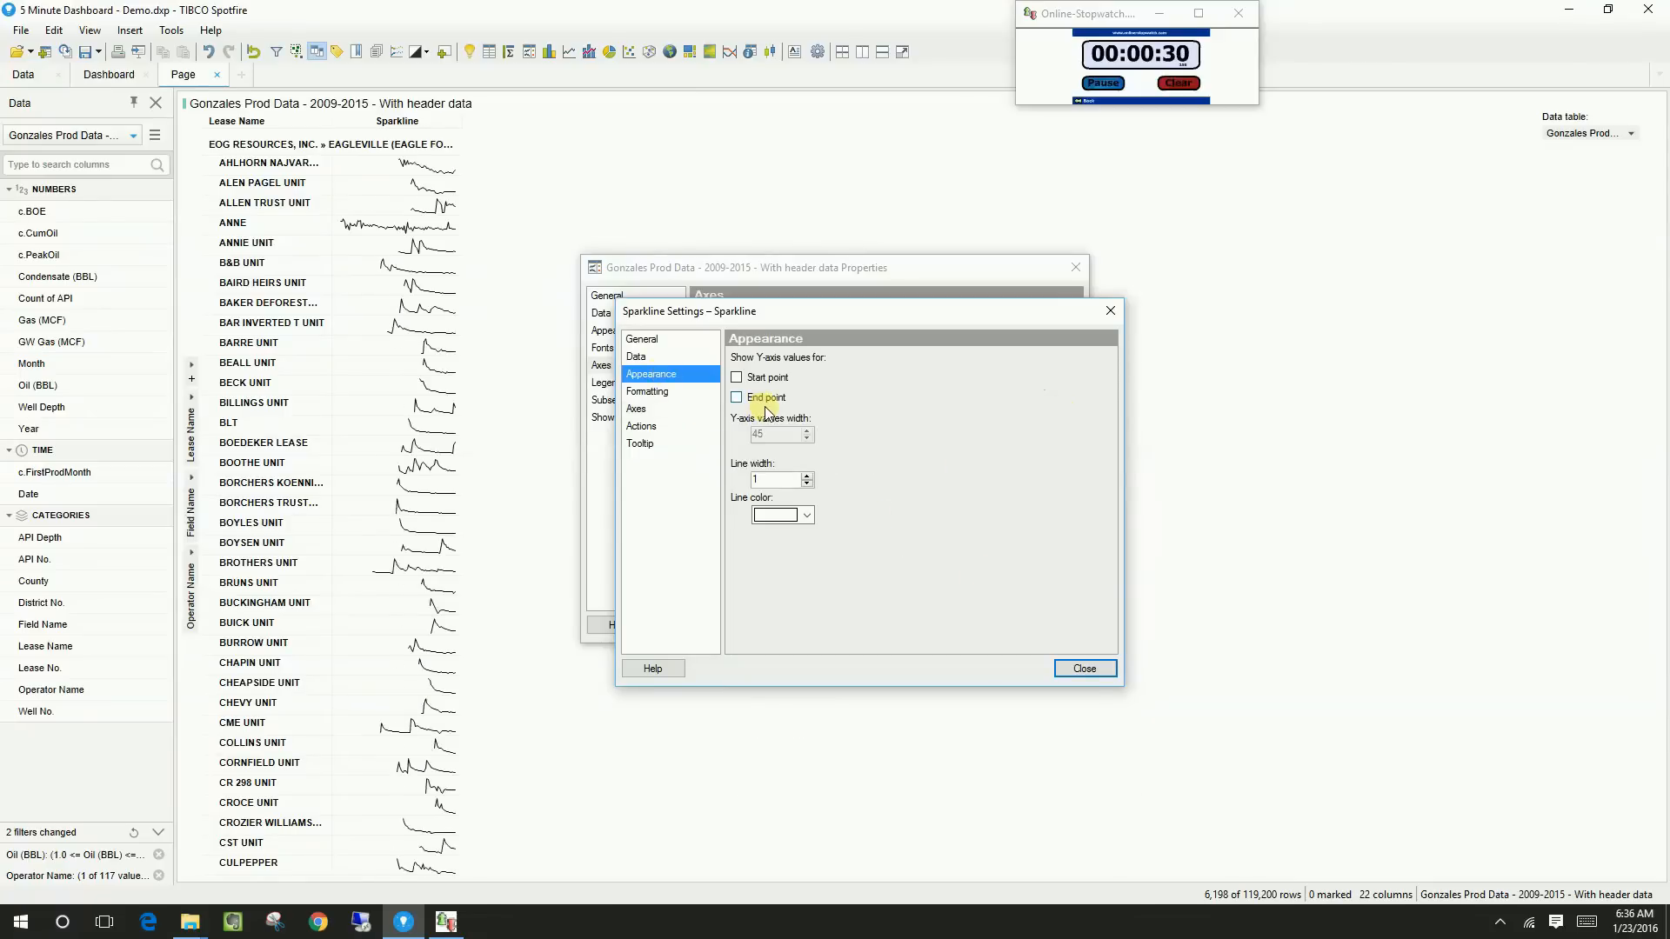
{"action": "double_click", "coordinate": [807, 477]}
{"action": "left_click", "coordinate": [802, 516]}
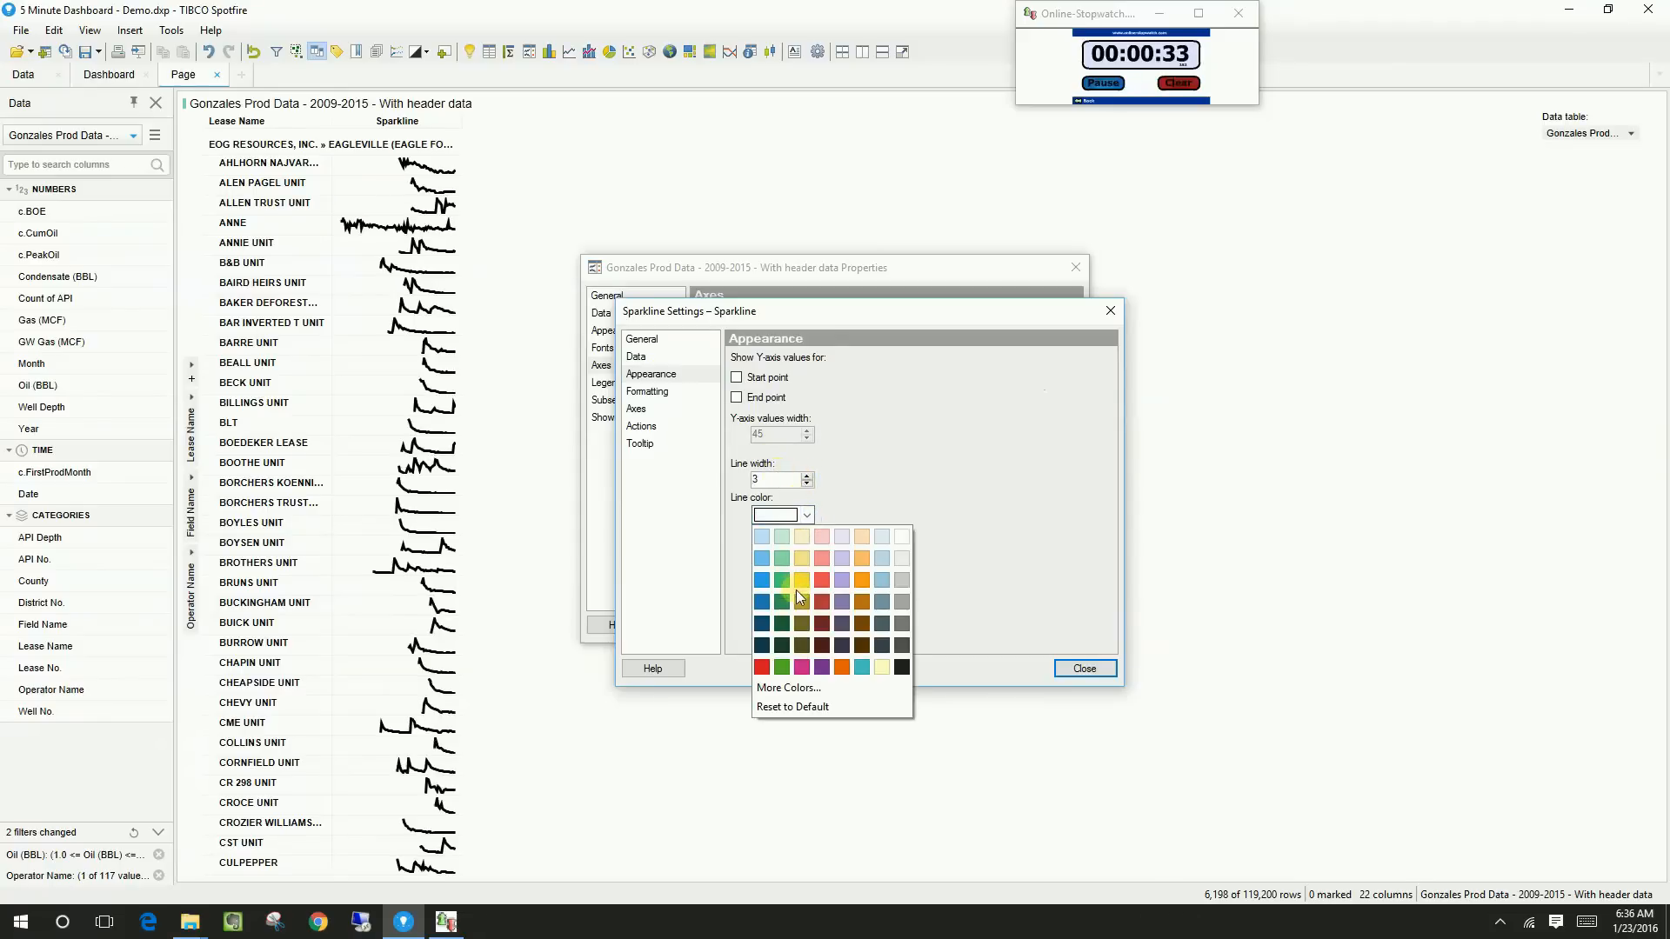
{"action": "left_click", "coordinate": [782, 601]}
Rename the sparkline column "Oil Prod (BBL)" and close its settings
{"action": "left_click", "coordinate": [665, 341]}
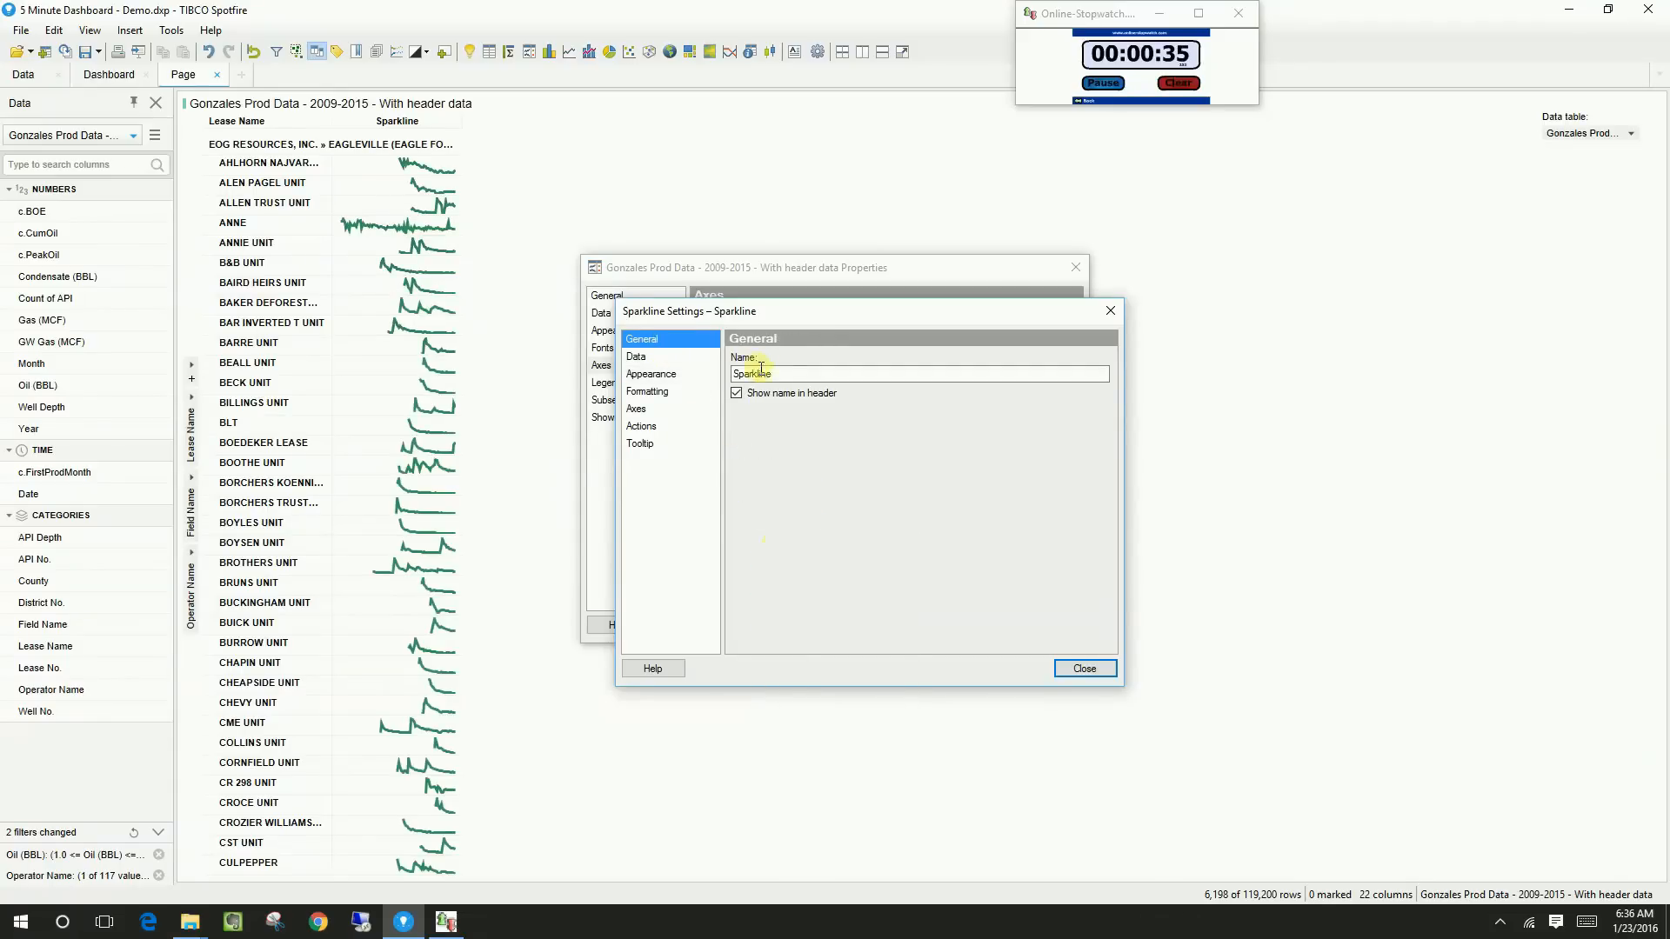
{"action": "type", "text": "Oil Pro"}
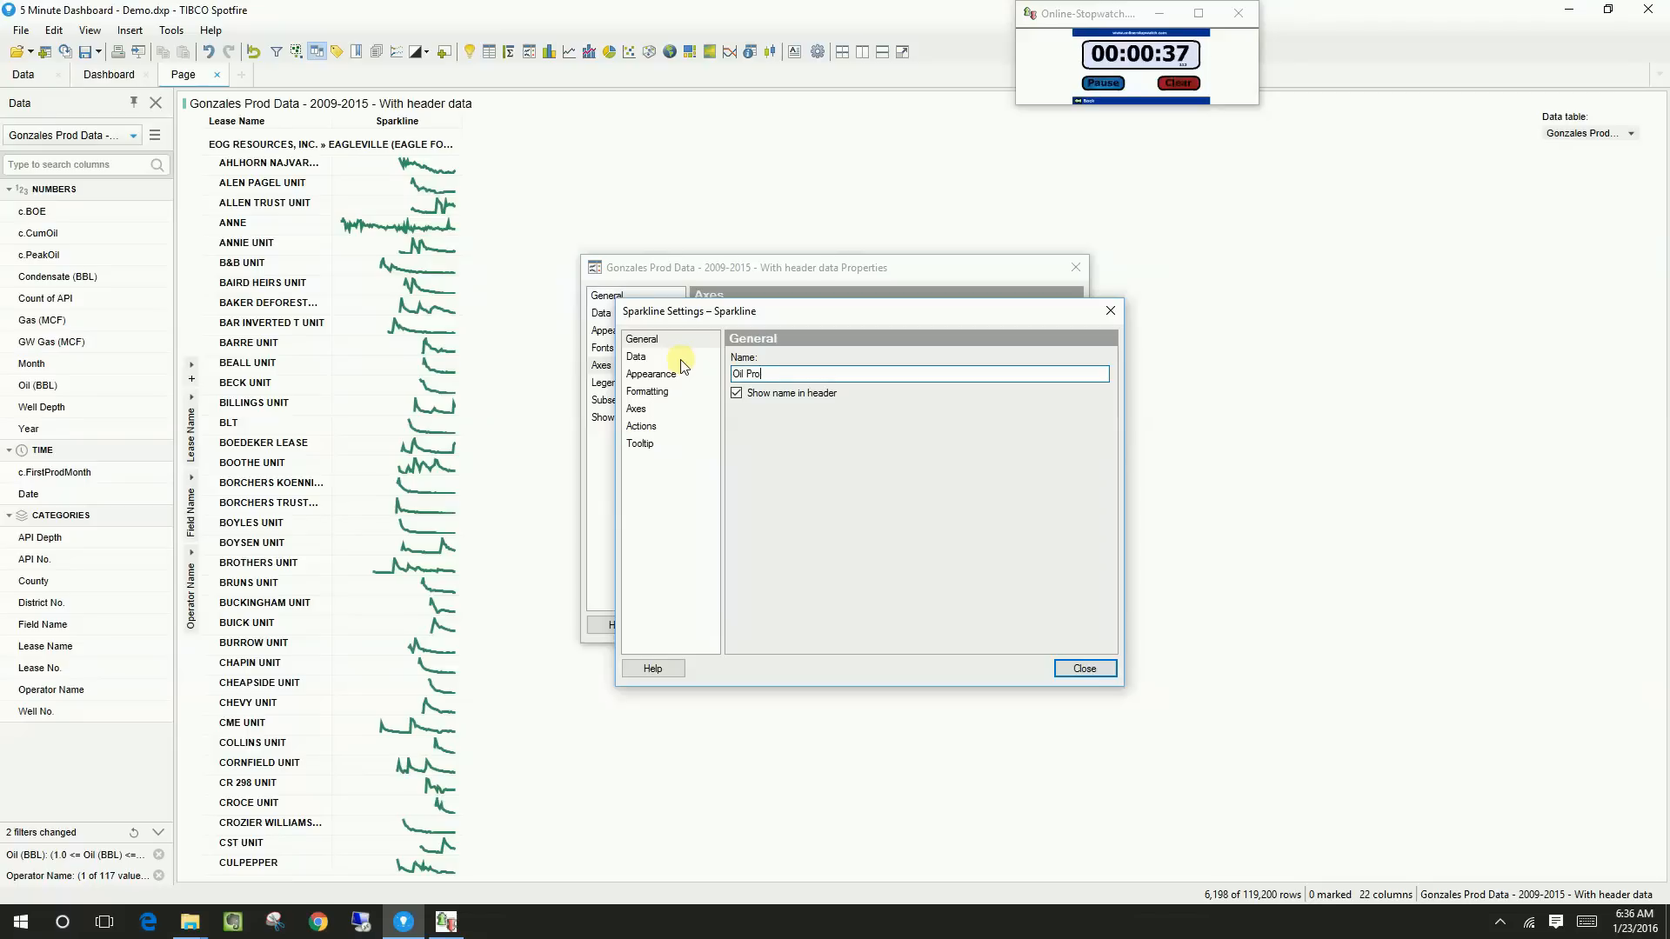
{"action": "type", "text": "d (BBL)"}
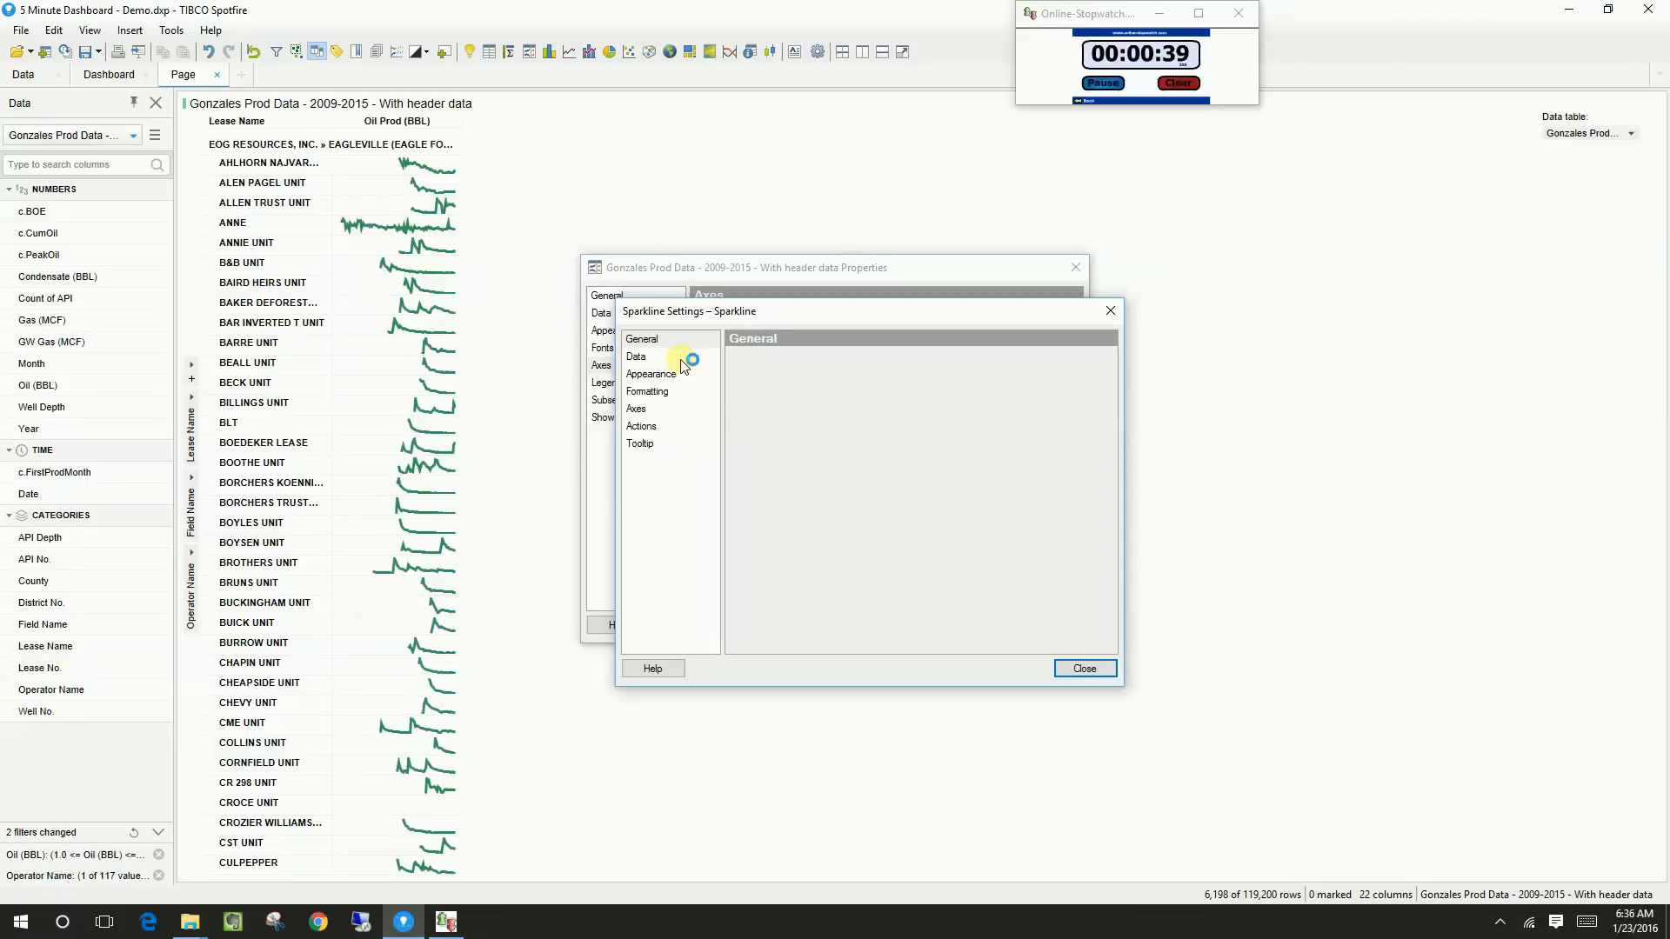
{"action": "key", "text": "Return"}
Add a calculated value column to the graphical table and name it "Cum. Oil", keeping Sum of Oil (BBL) as its value
{"action": "left_click", "coordinate": [1031, 380]}
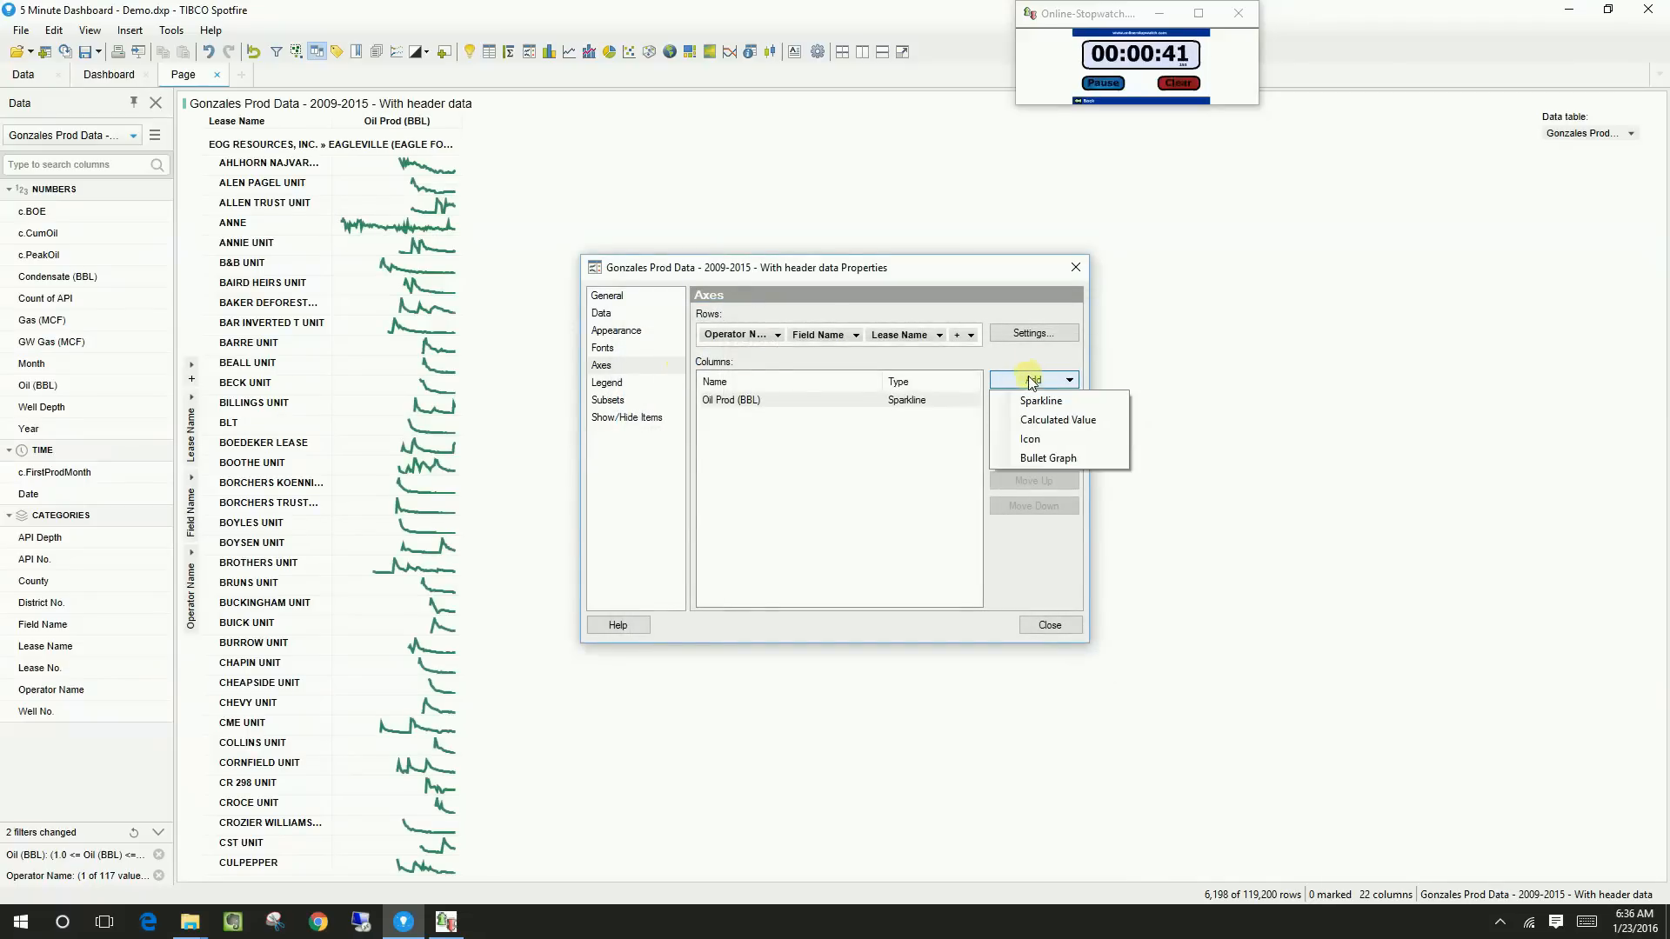
{"action": "left_click", "coordinate": [1037, 420]}
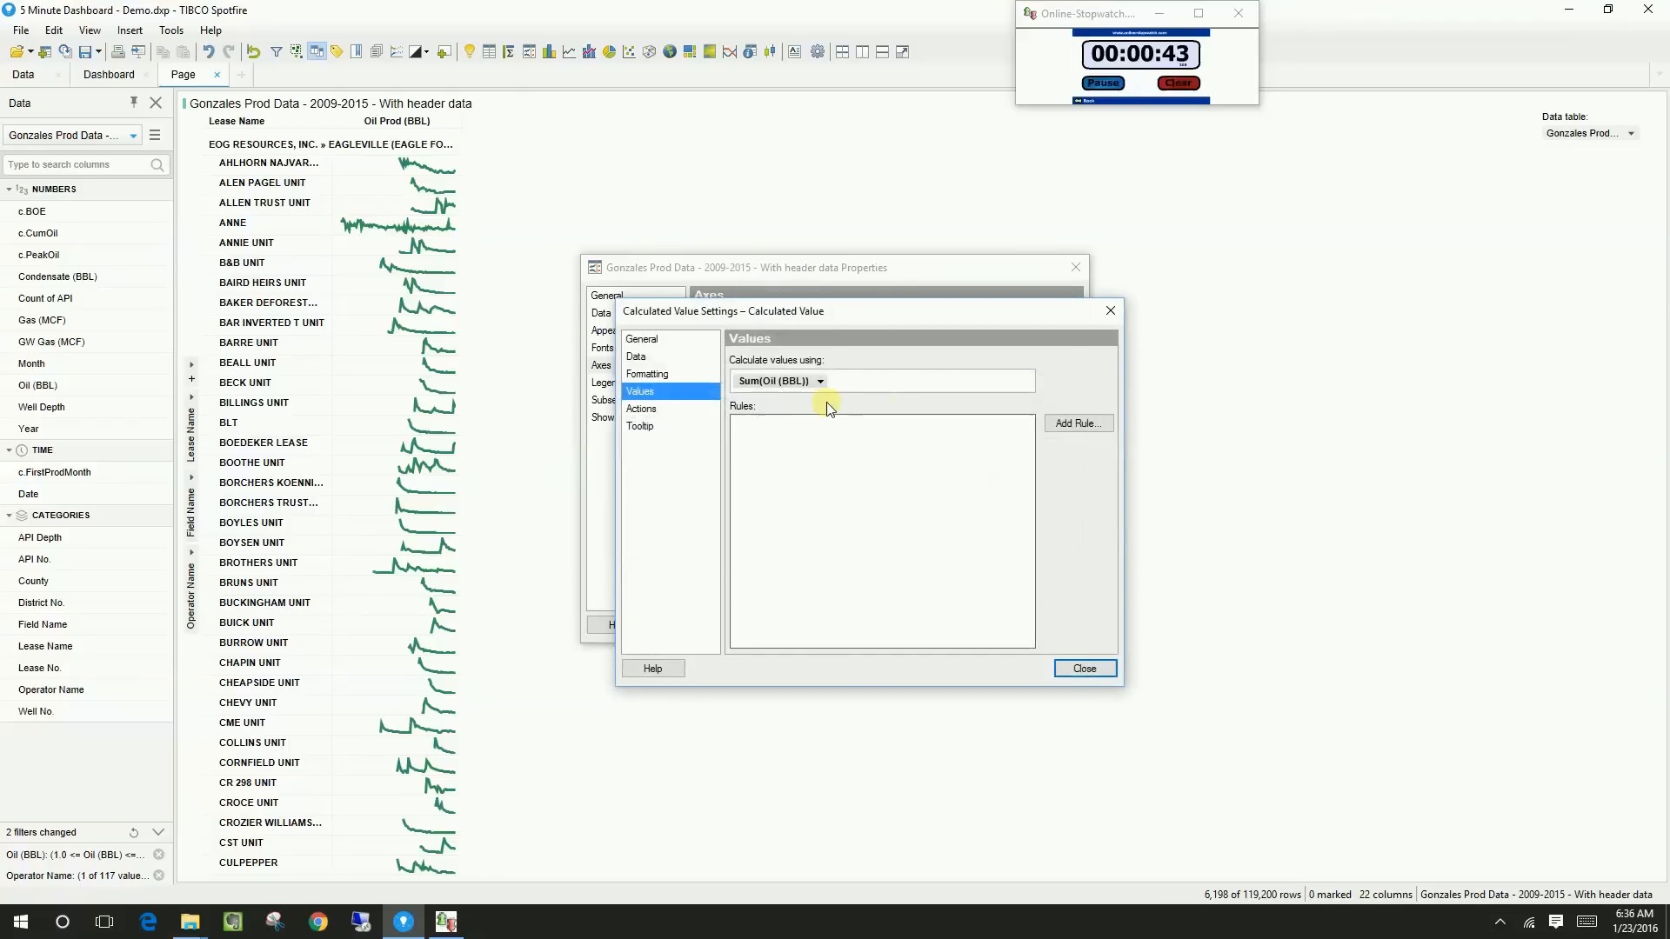
{"action": "left_click", "coordinate": [700, 343]}
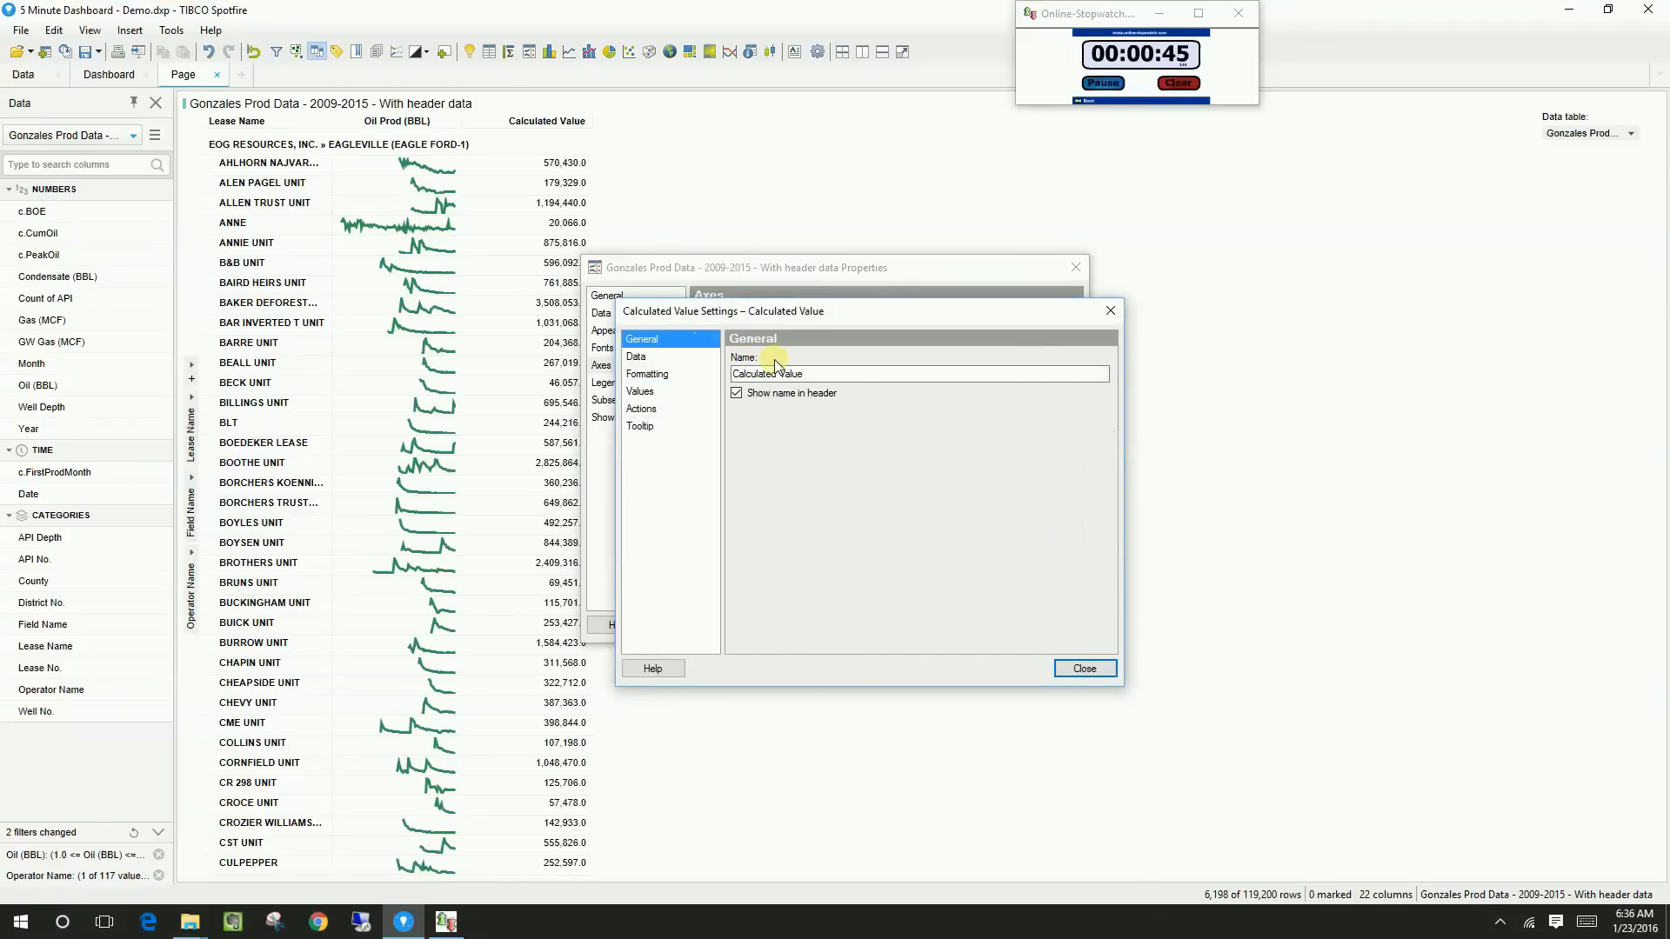
{"action": "triple_click", "coordinate": [821, 369]}
{"action": "type", "text": "Cum. C"}
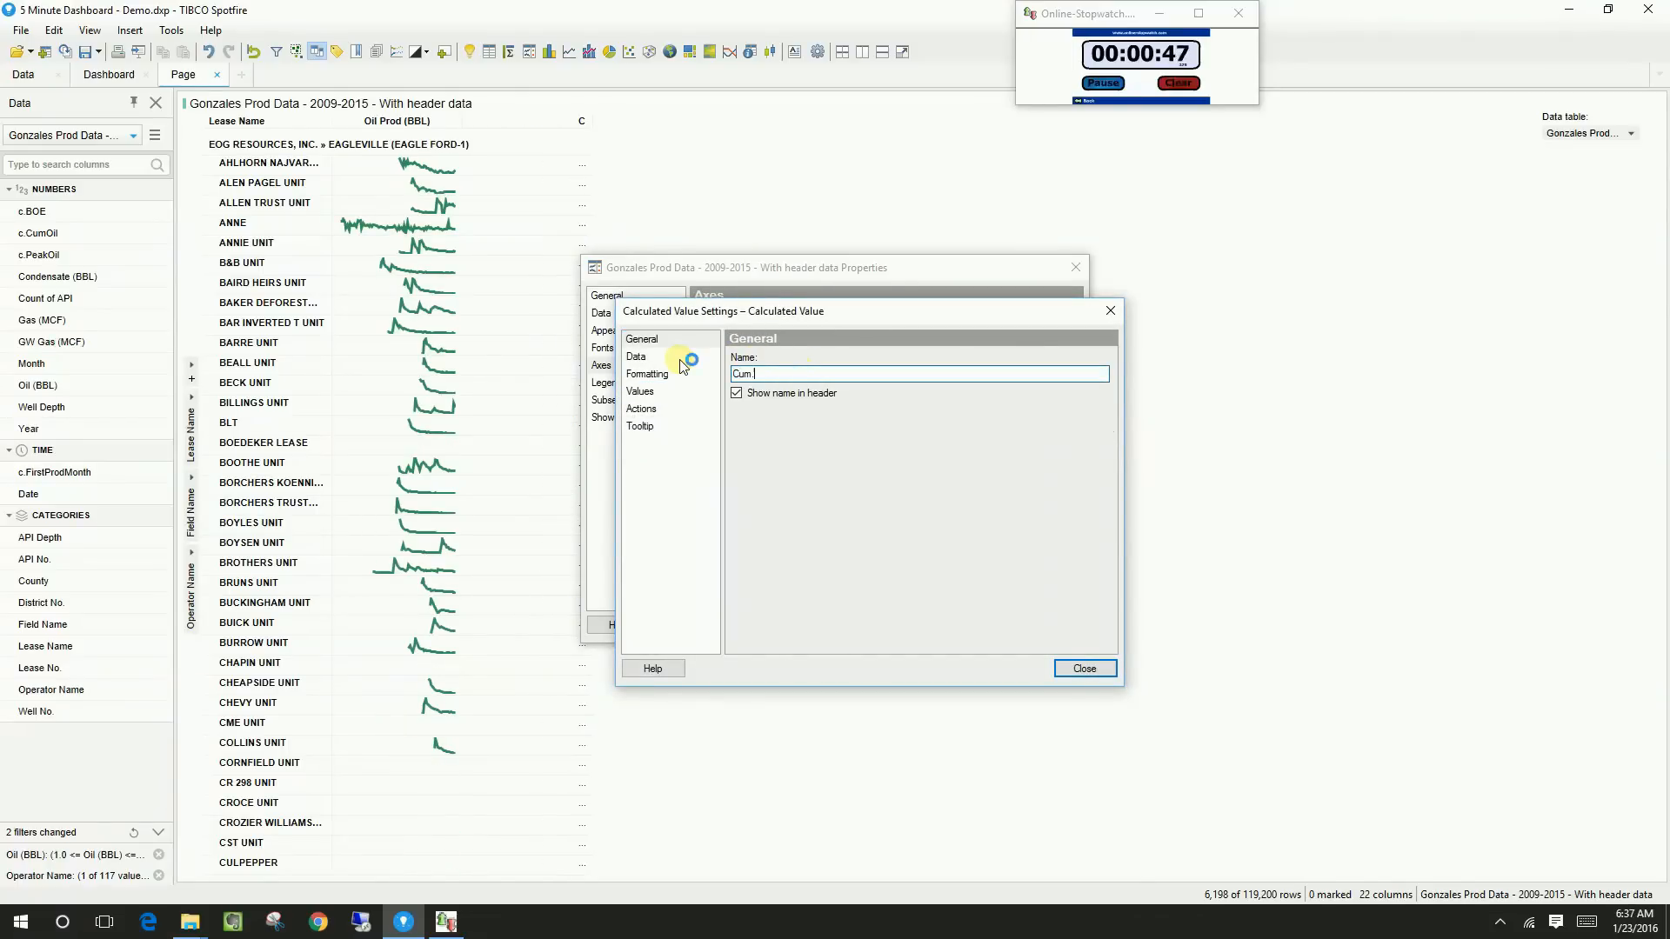
{"action": "type", "text": "Oil"}
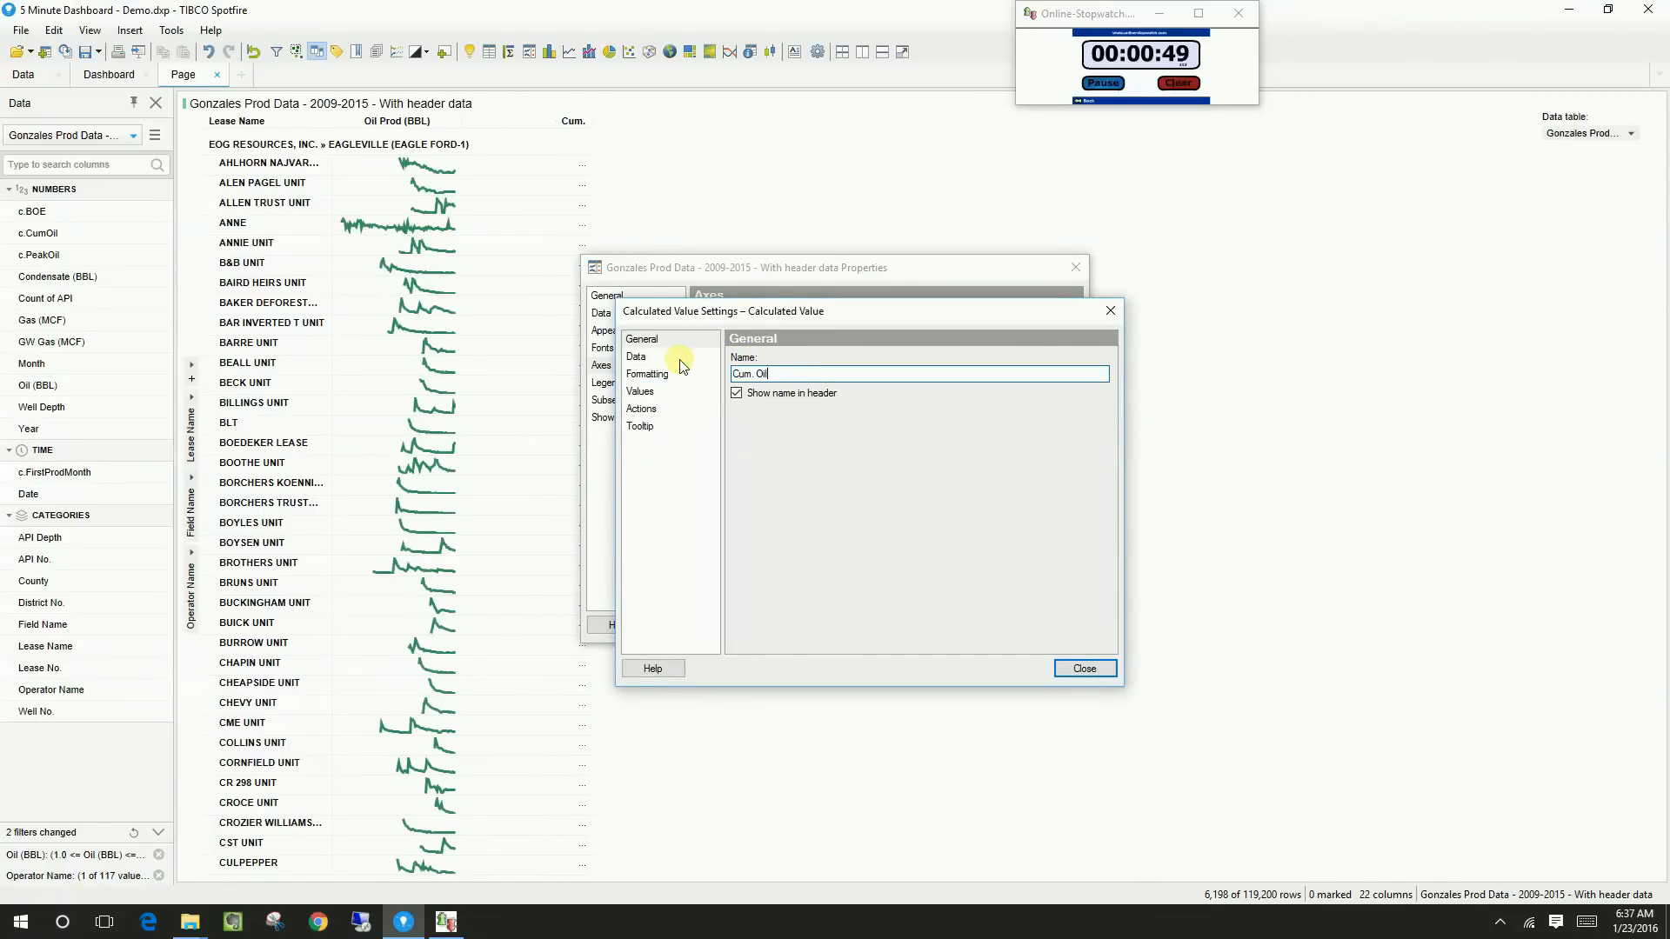
{"action": "key", "text": "Return"}
Add another calculated value column that uses the Avg aggregation of Oil (BBL)
{"action": "left_click", "coordinate": [1068, 380]}
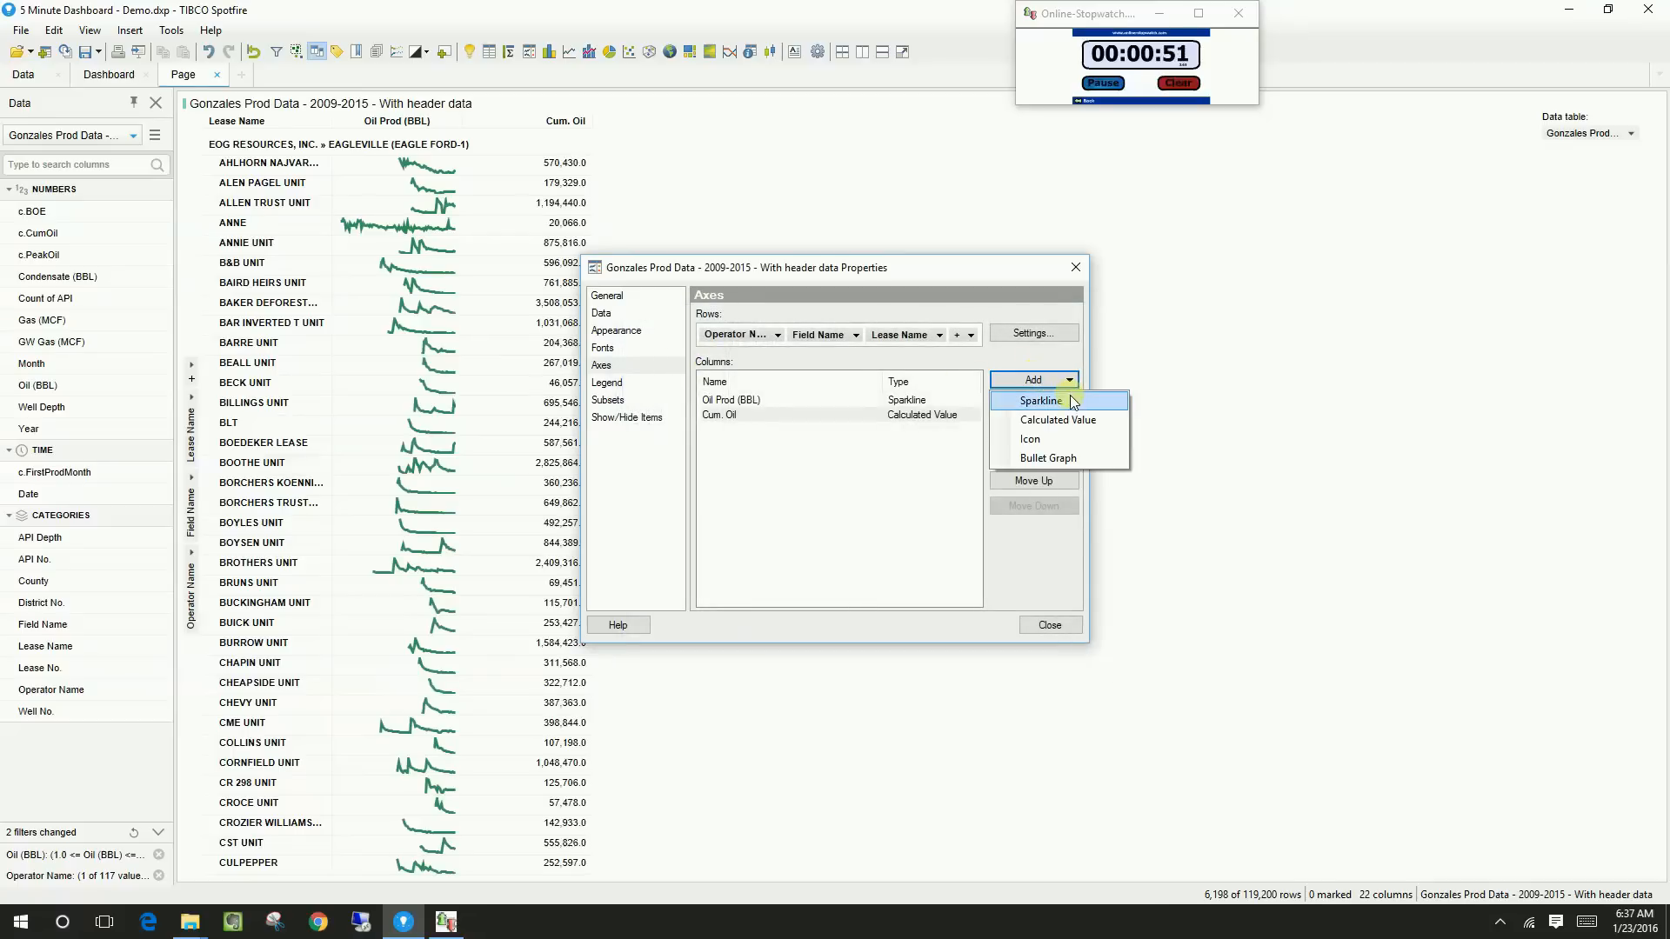
{"action": "left_click", "coordinate": [1070, 421]}
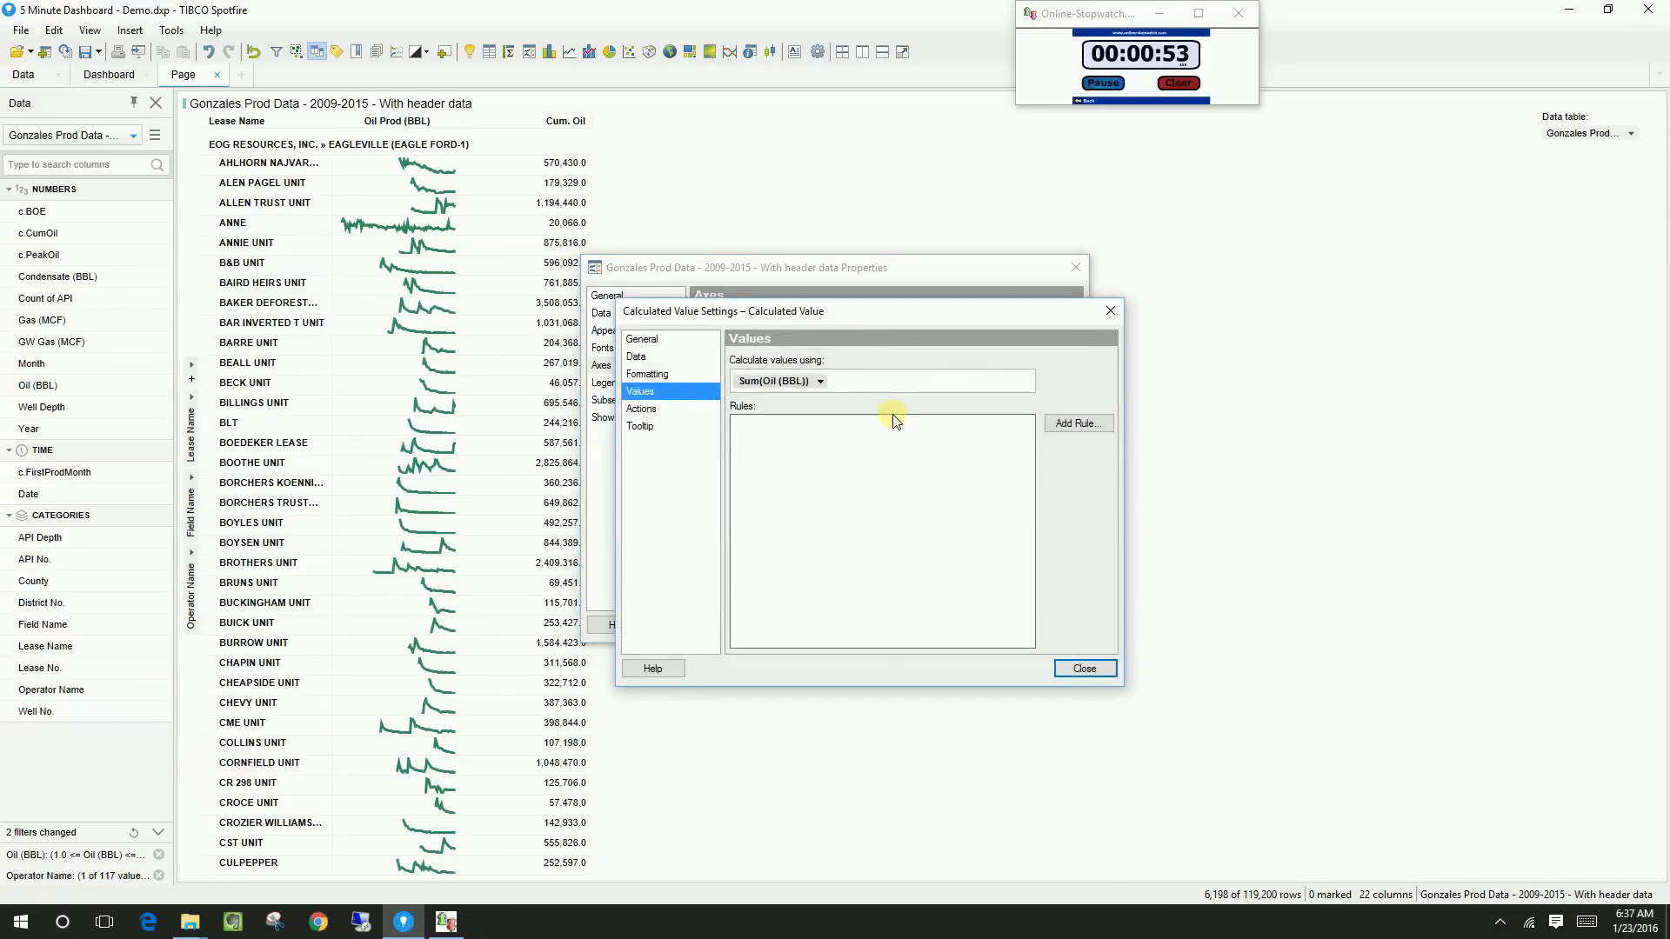
{"action": "left_click", "coordinate": [821, 380]}
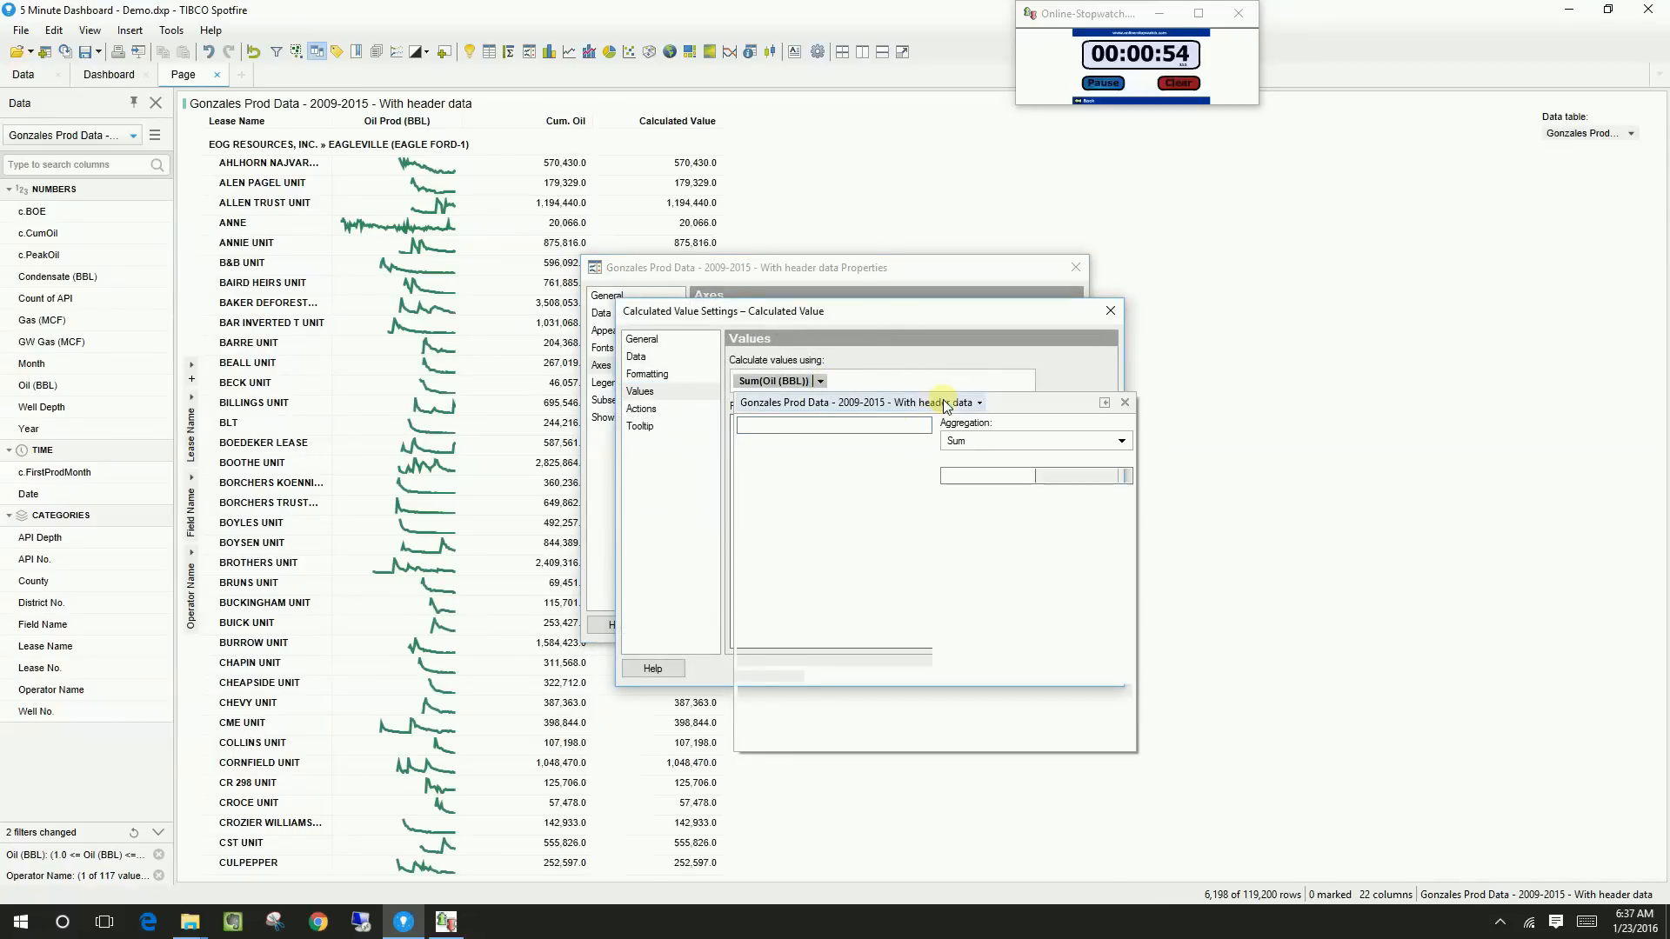
{"action": "left_click", "coordinate": [980, 440]}
{"action": "left_click", "coordinate": [985, 495]}
{"action": "left_click", "coordinate": [952, 351]}
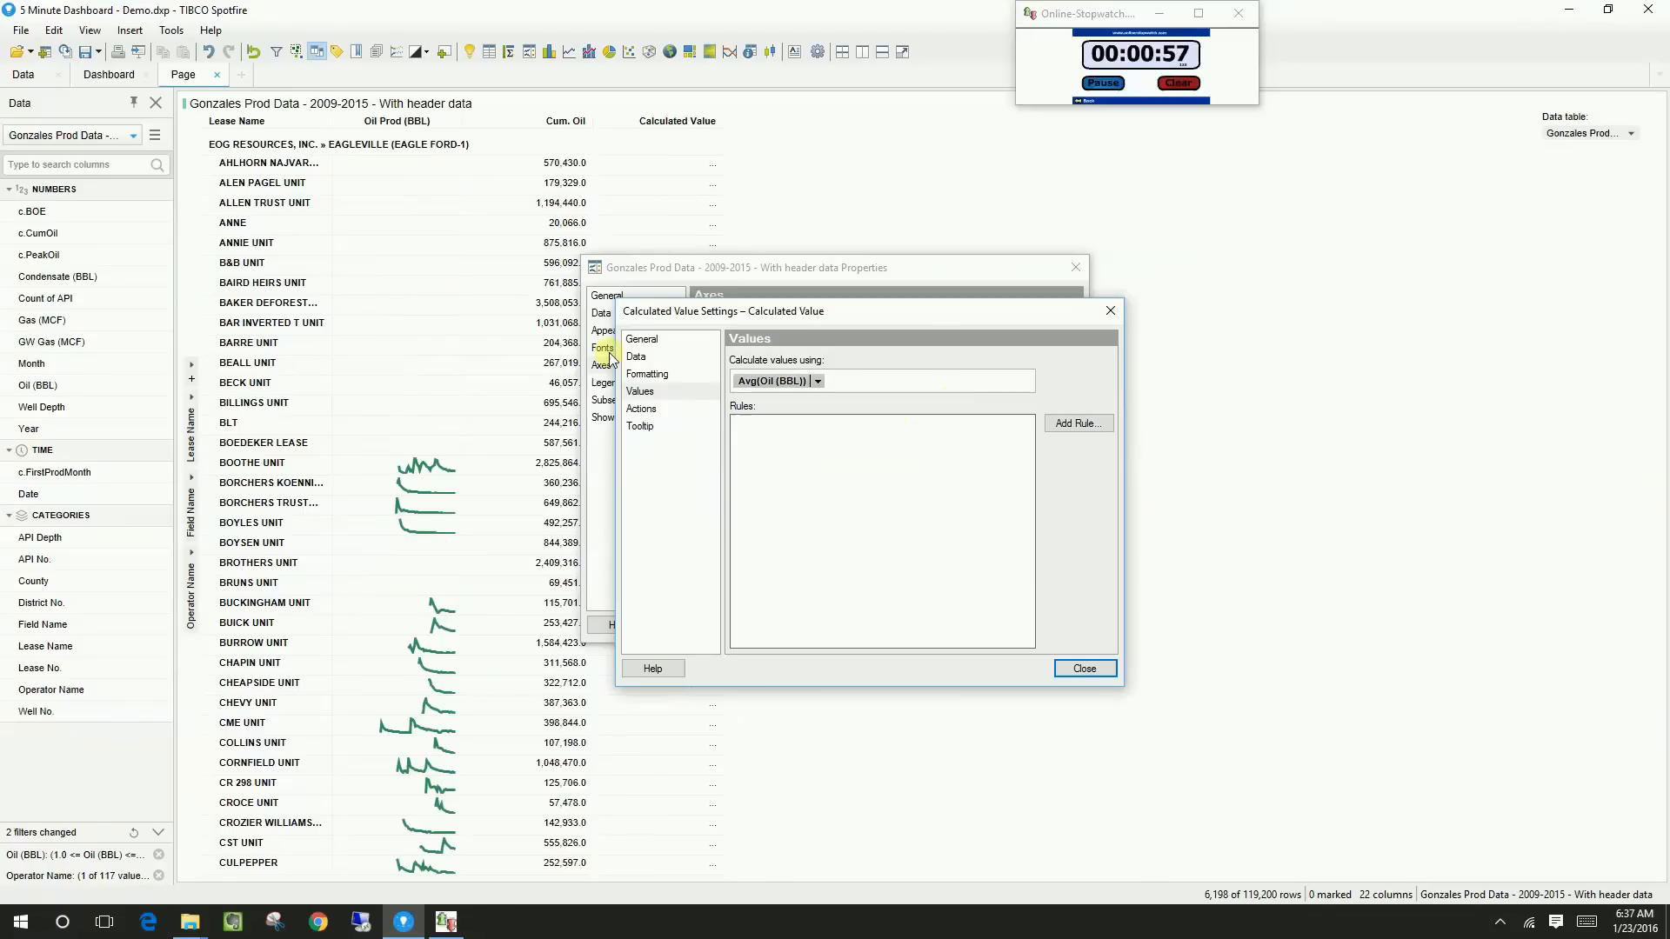
Rename the new average column "Avg Oil" and close its settings
{"action": "left_click", "coordinate": [648, 339]}
{"action": "triple_click", "coordinate": [768, 376]}
{"action": "type", "text": "A"}
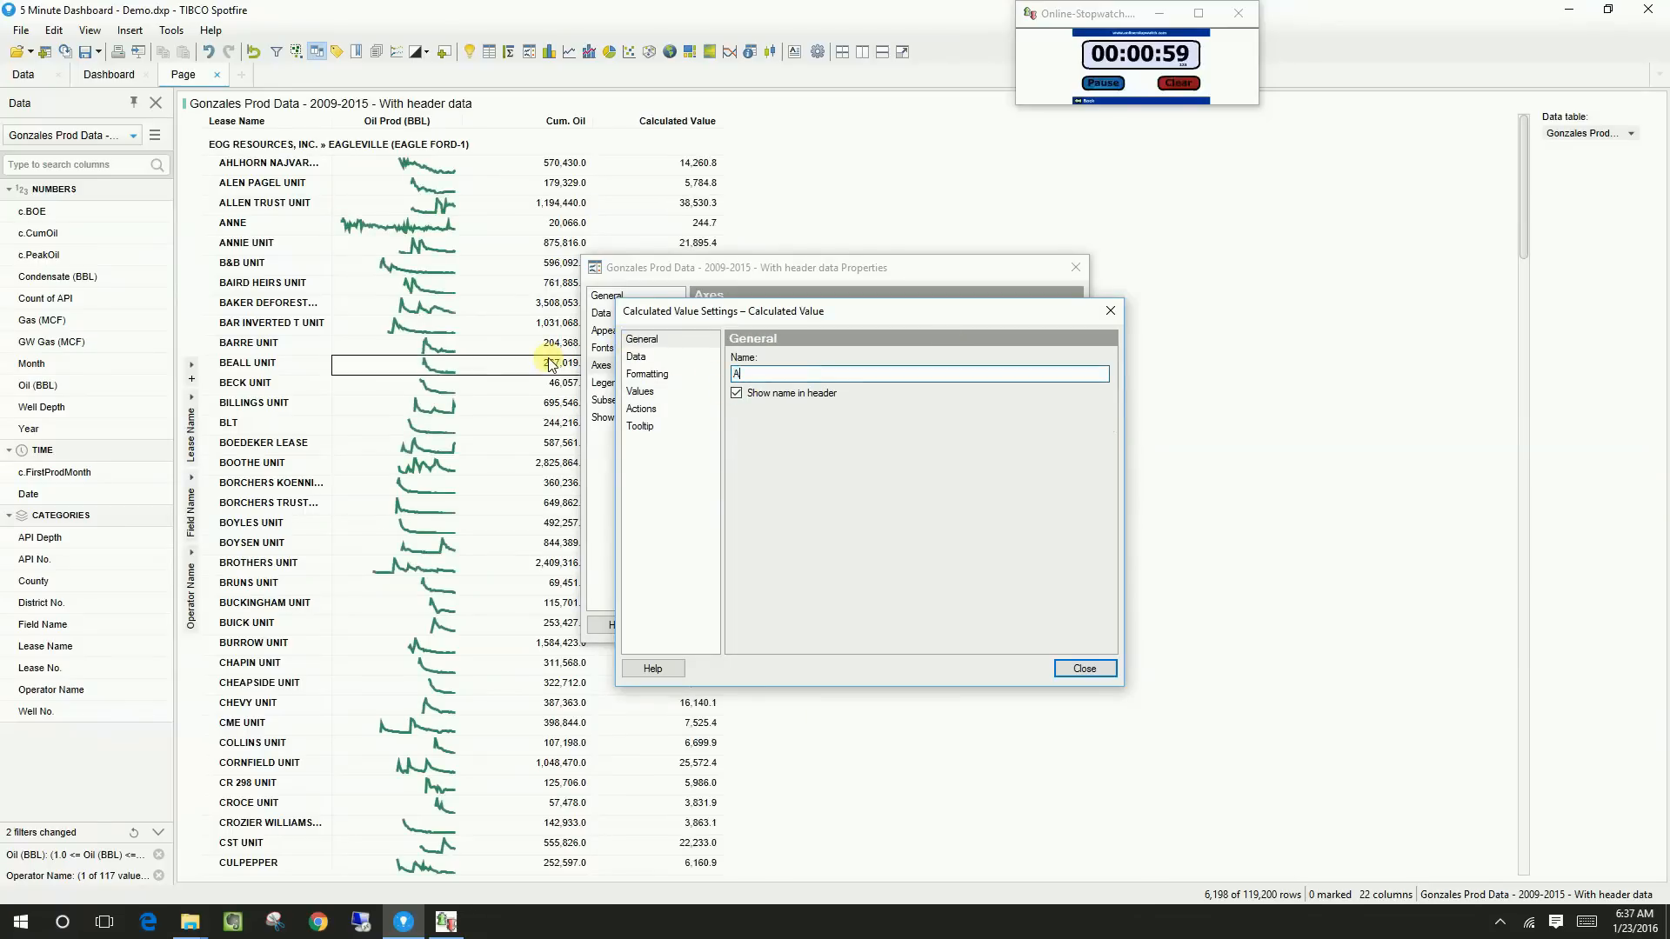
{"action": "type", "text": "vg Oil"}
{"action": "key", "text": "Return"}
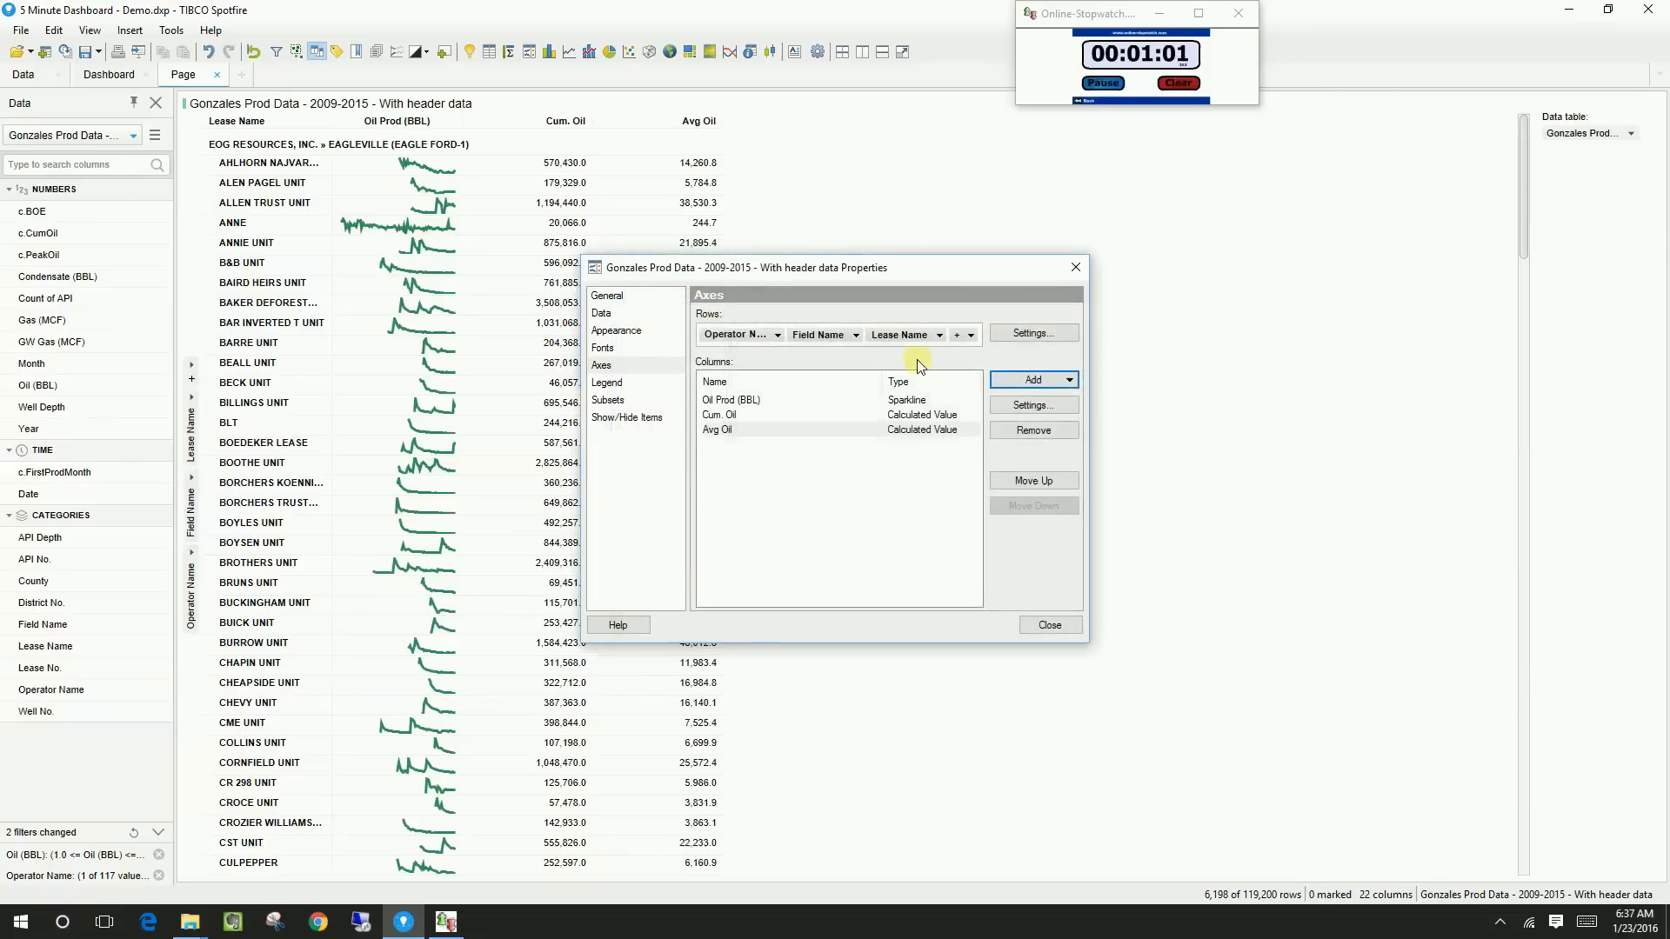
Add a third calculated value column that uses the Last aggregation of Oil (BBL)
{"action": "left_click", "coordinate": [1027, 379]}
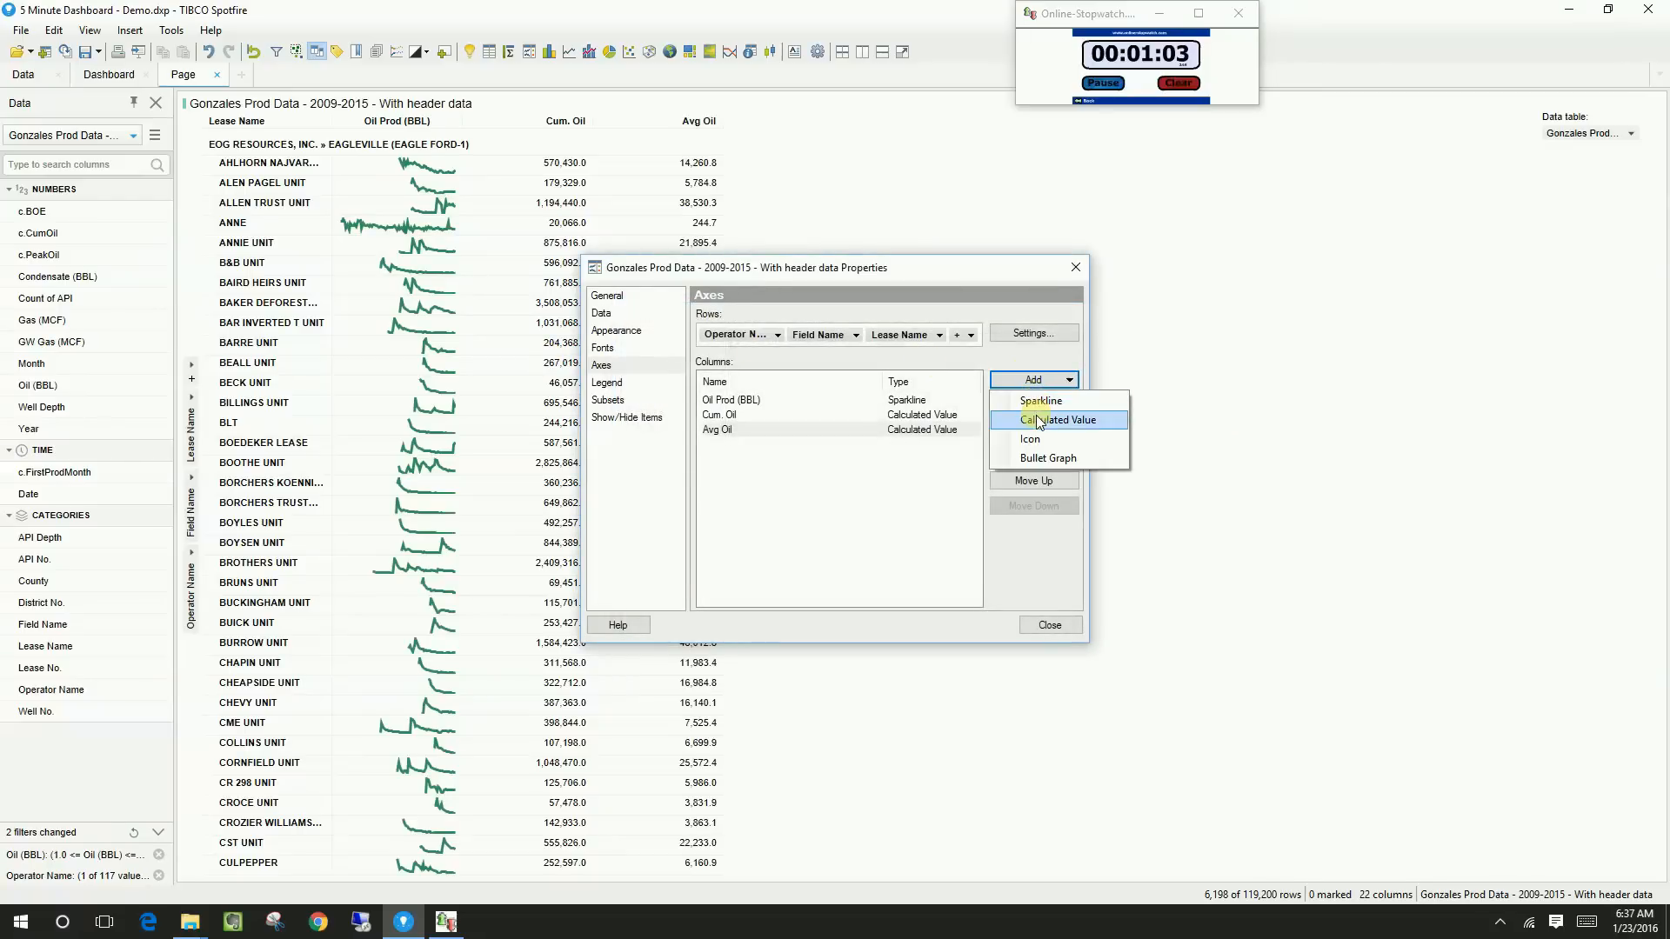
{"action": "left_click", "coordinate": [1036, 417]}
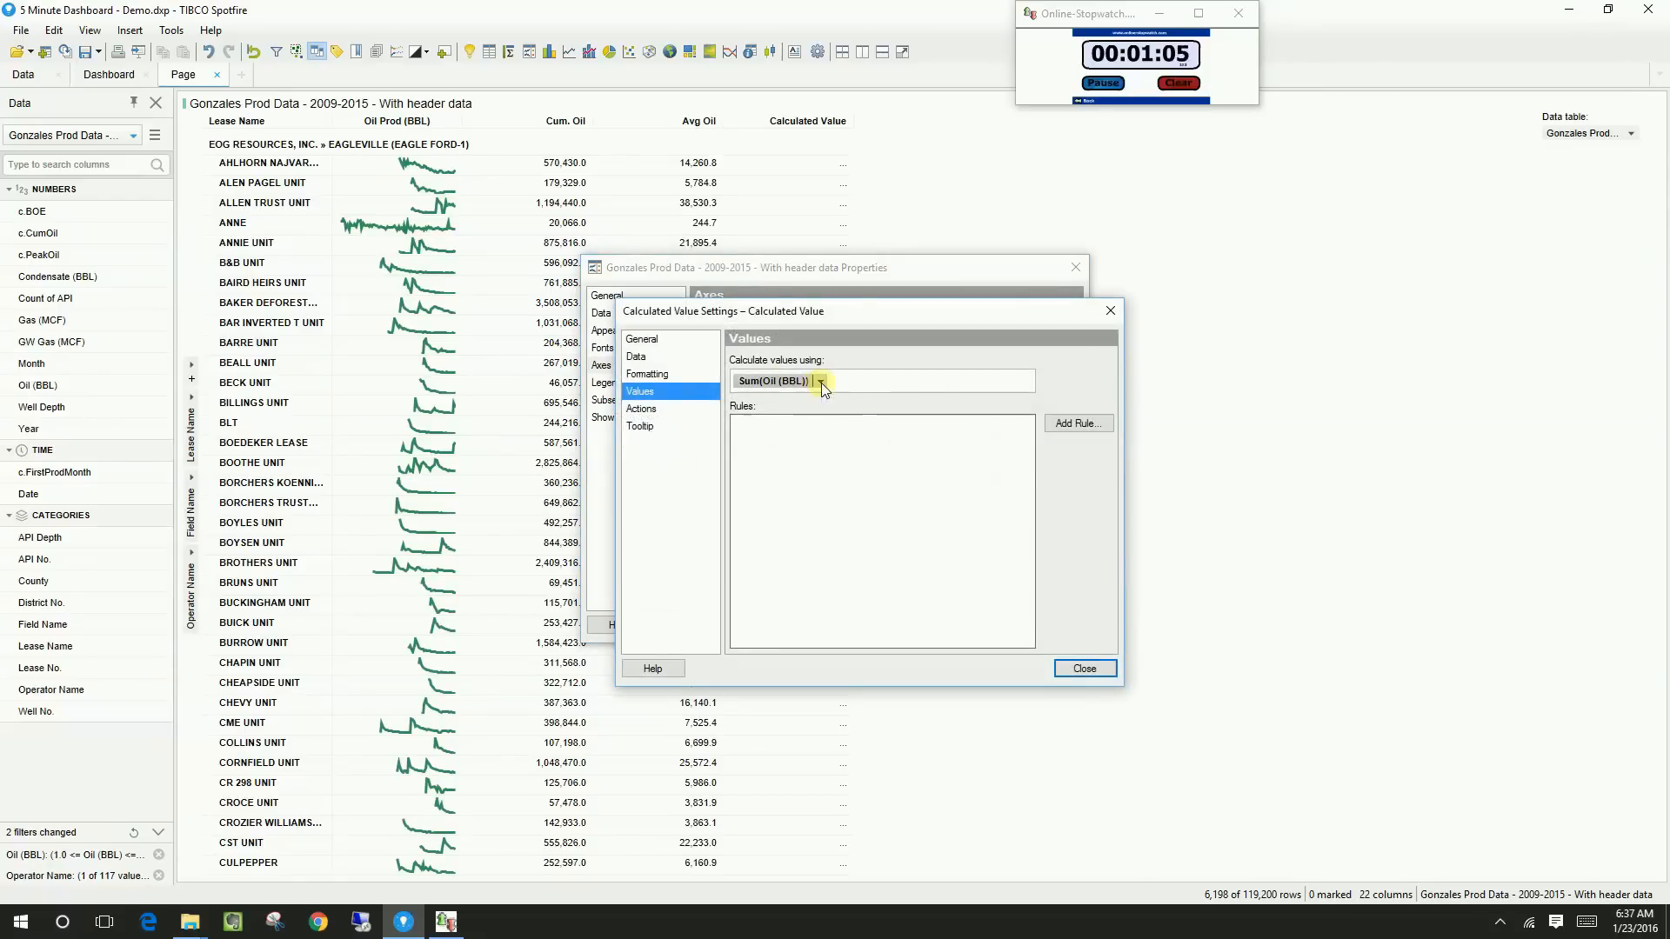
{"action": "left_click", "coordinate": [806, 381]}
{"action": "left_click", "coordinate": [989, 441]}
{"action": "scroll", "coordinate": [1021, 599], "scroll_direction": "down", "scroll_amount": 9}
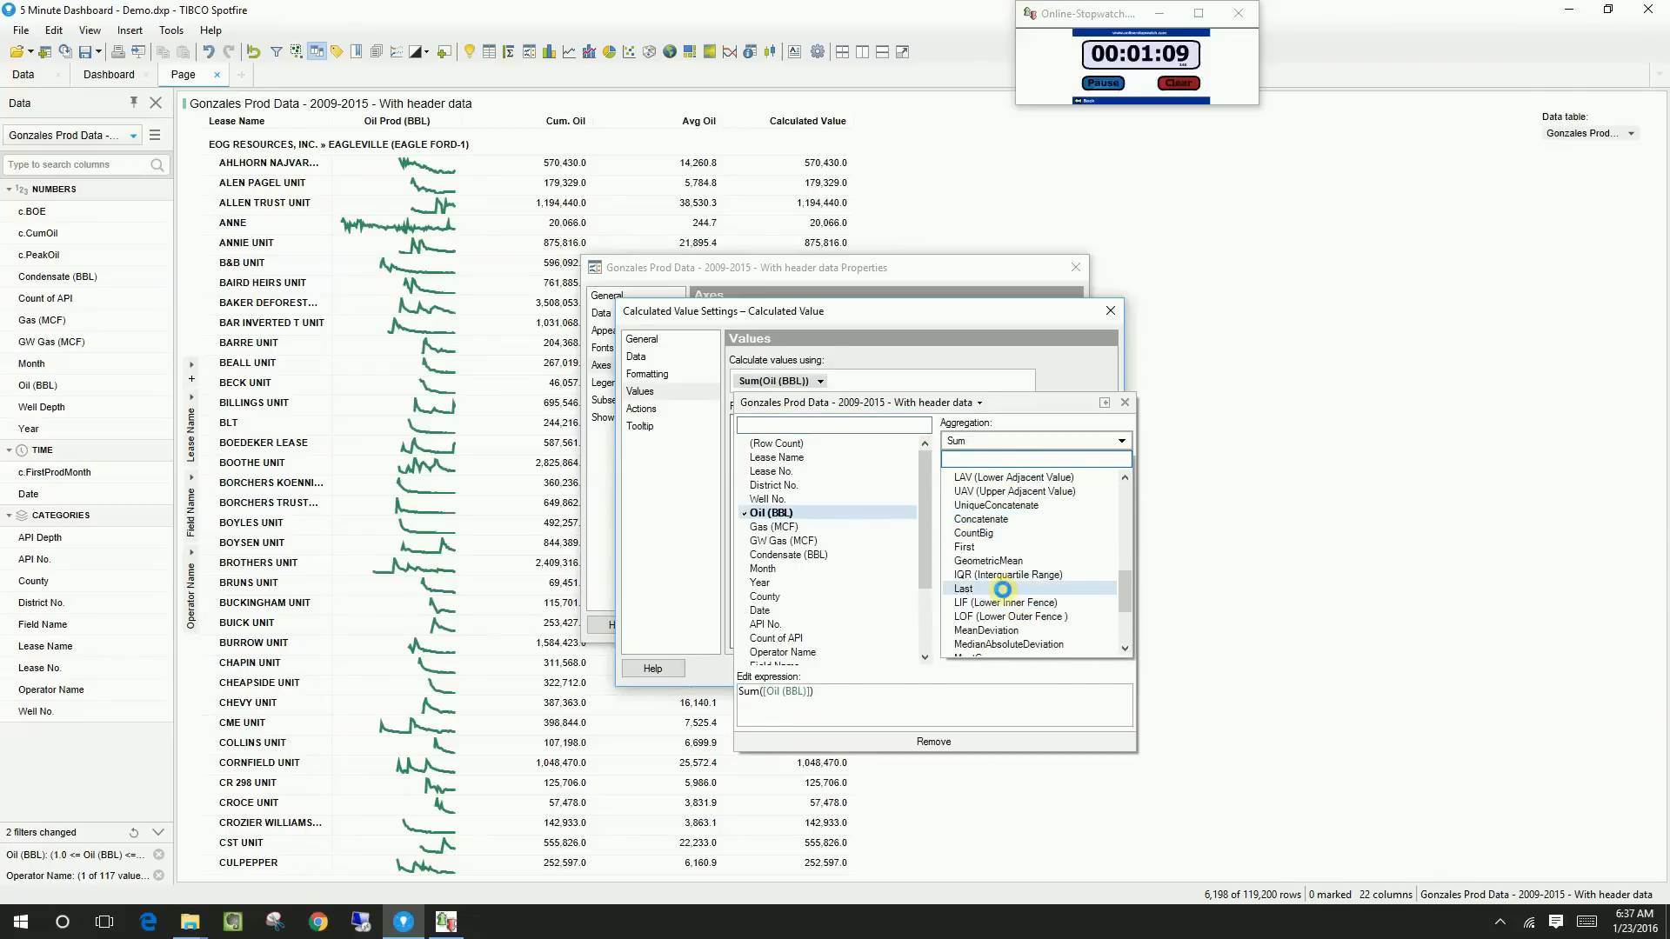
{"action": "left_click", "coordinate": [1009, 589]}
{"action": "left_click", "coordinate": [1125, 402]}
Name the last-value column "Last Oil" and close its settings
{"action": "left_click", "coordinate": [644, 339]}
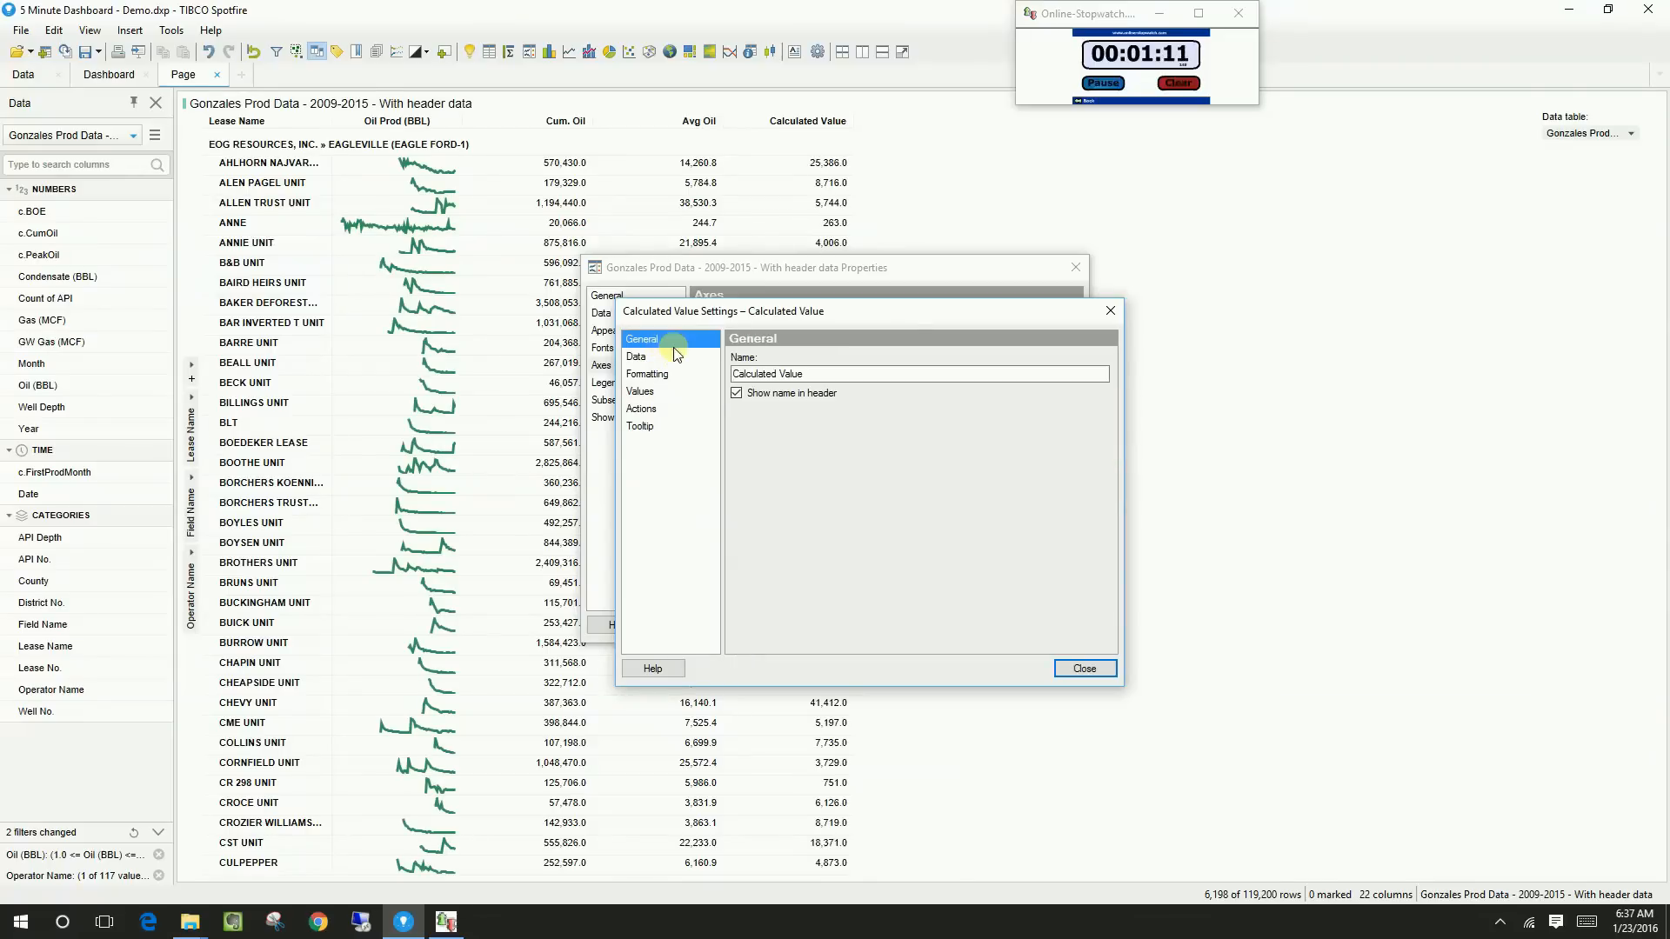
{"action": "triple_click", "coordinate": [774, 374]}
{"action": "type", "text": "Last "}
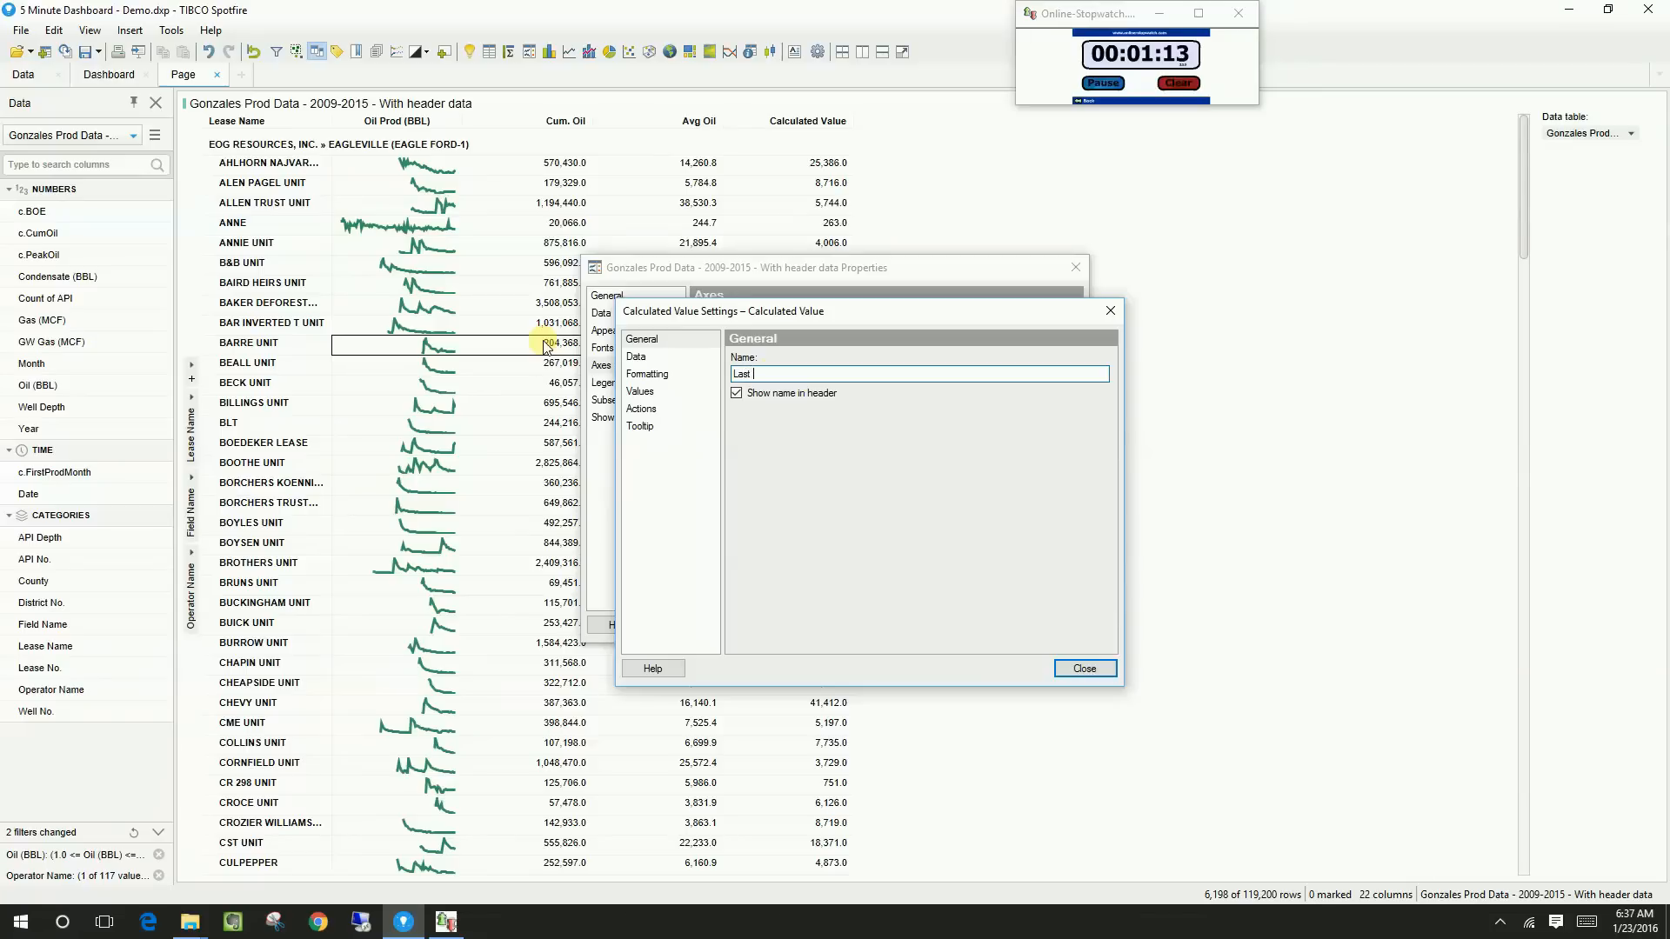
{"action": "type", "text": "Oil"}
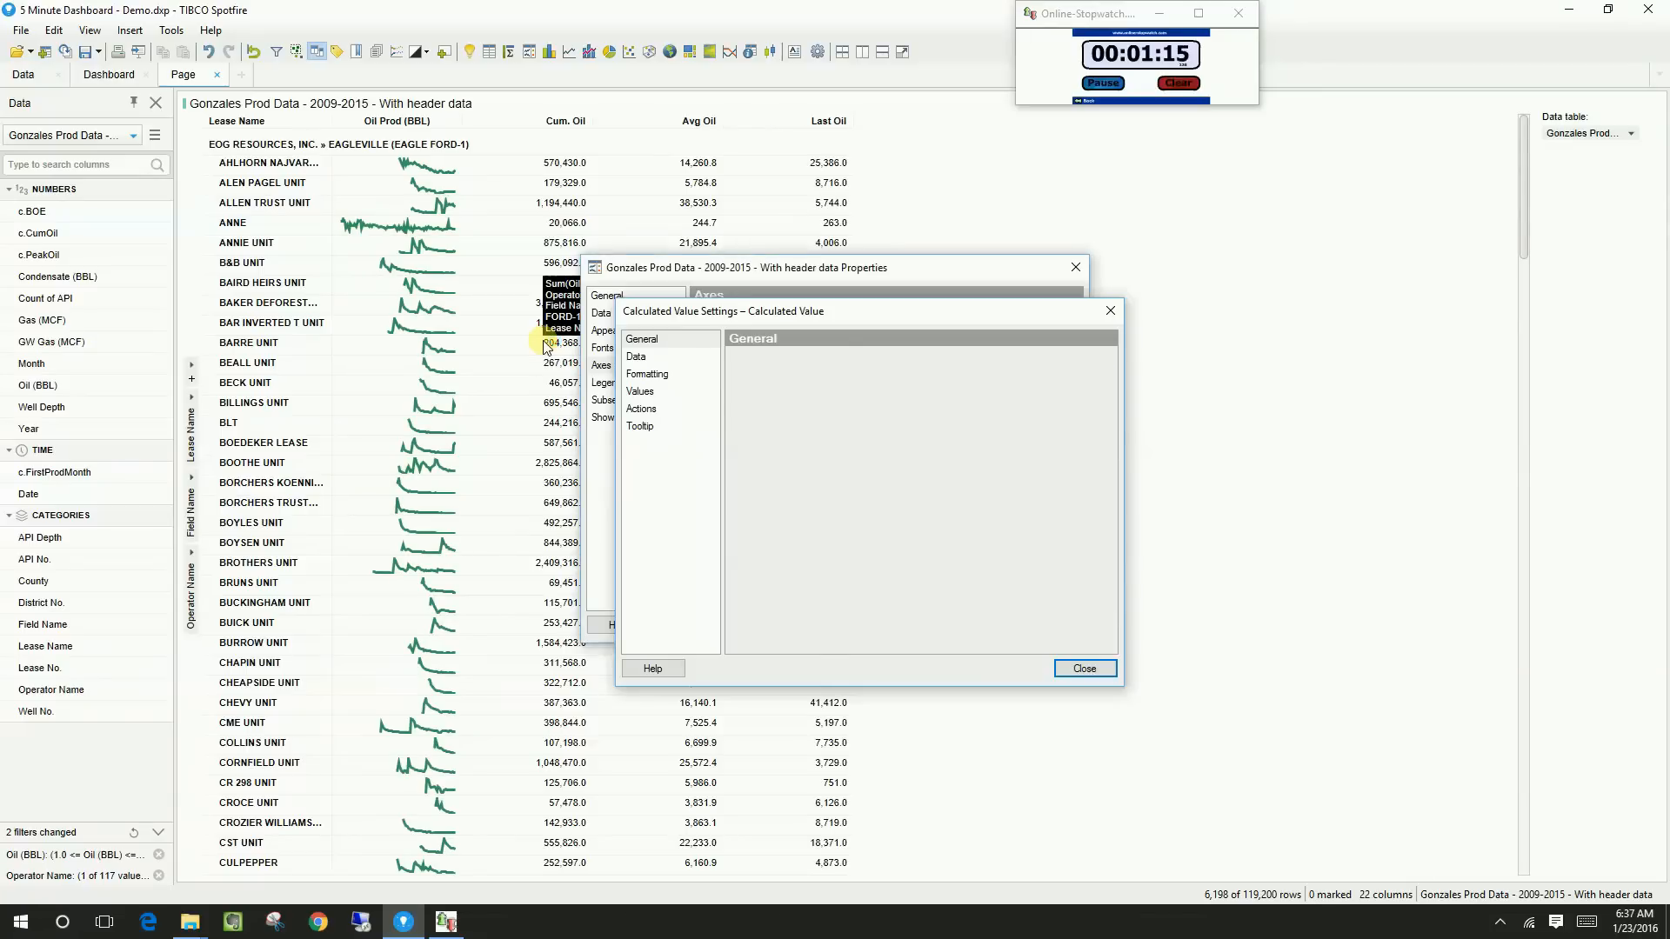
{"action": "key", "text": "Return"}
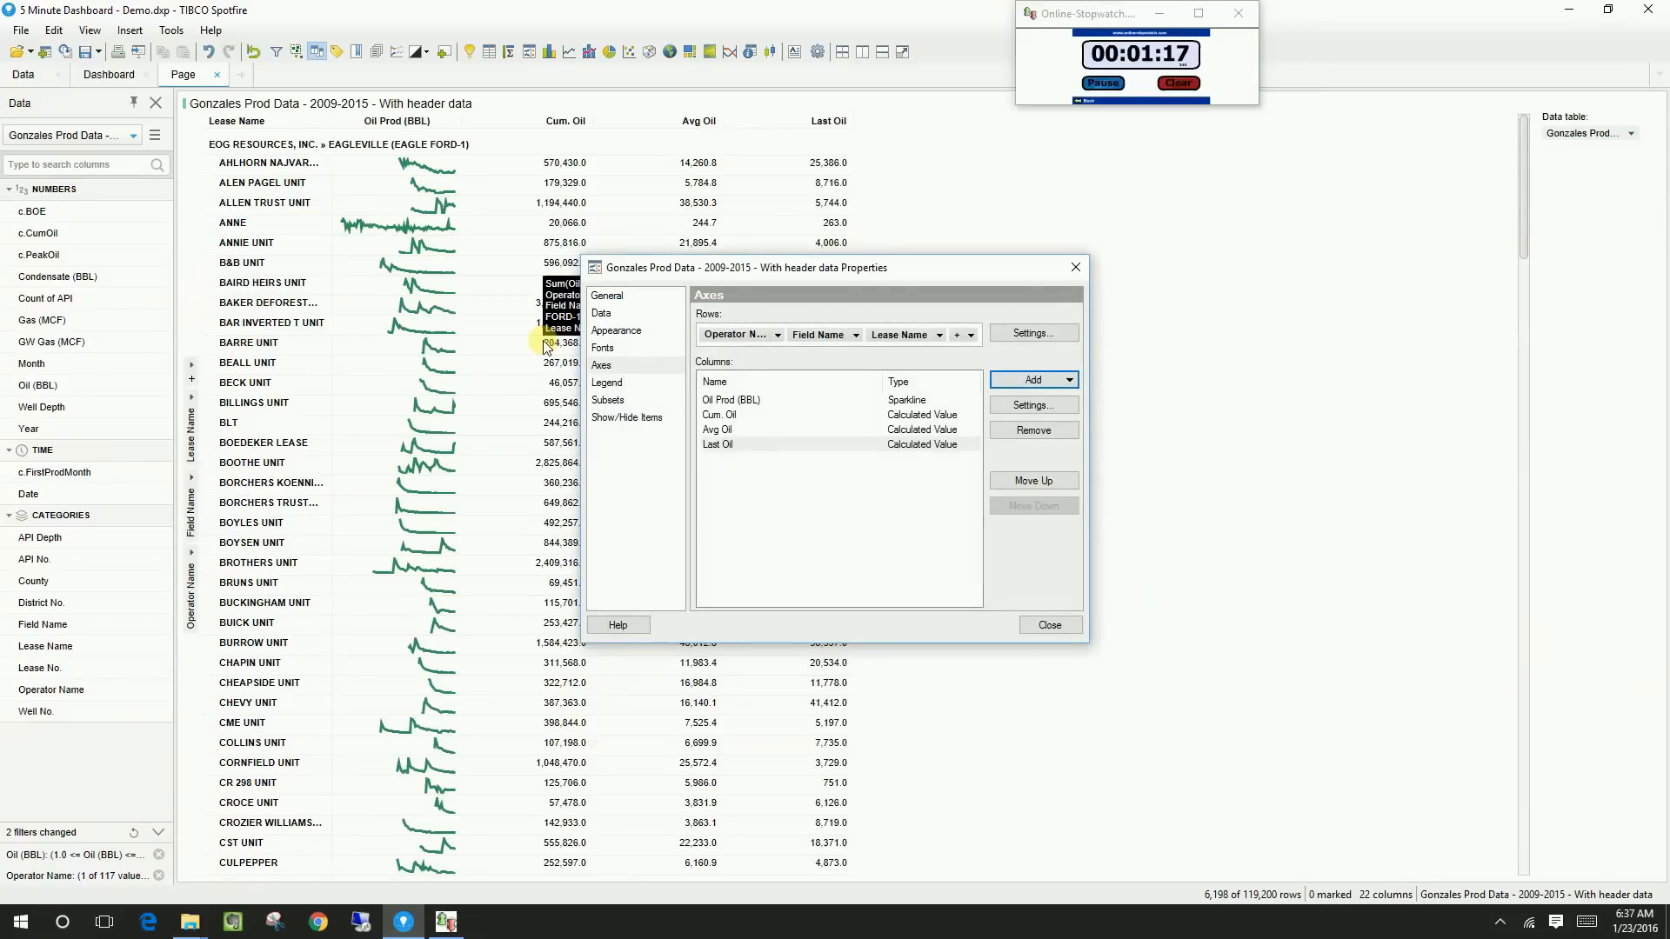
Add an icon column, remove its default Top 1 rule, and calculate its icons using Last of Oil (BBL)
{"action": "left_click", "coordinate": [1035, 381]}
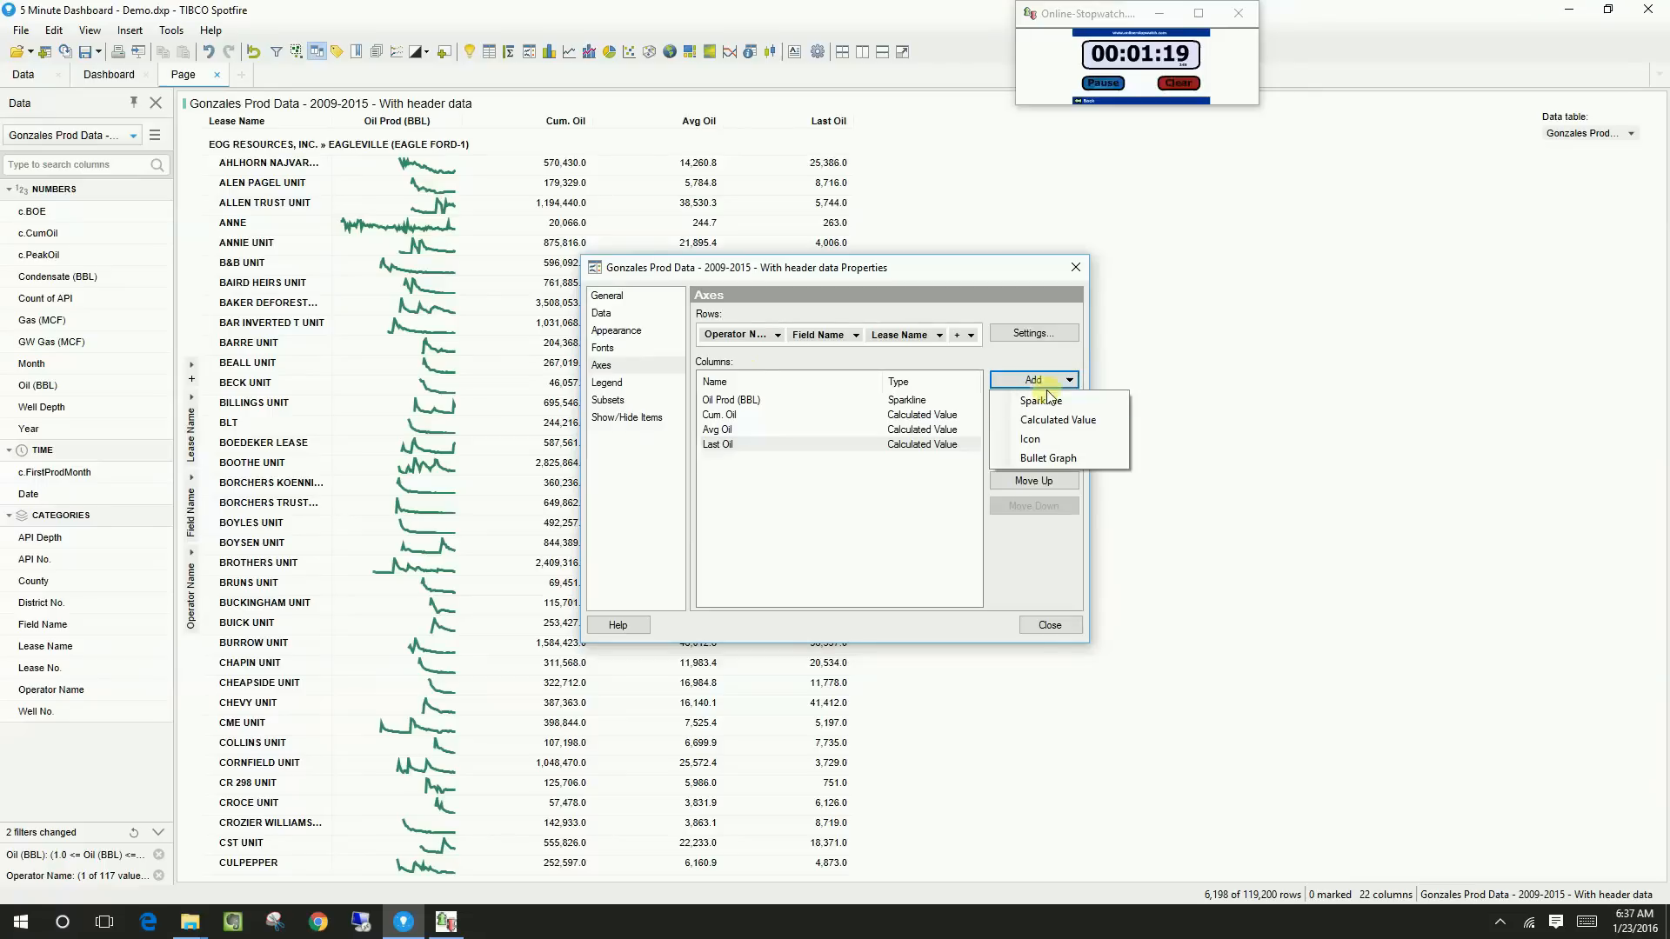
{"action": "left_click", "coordinate": [1056, 439]}
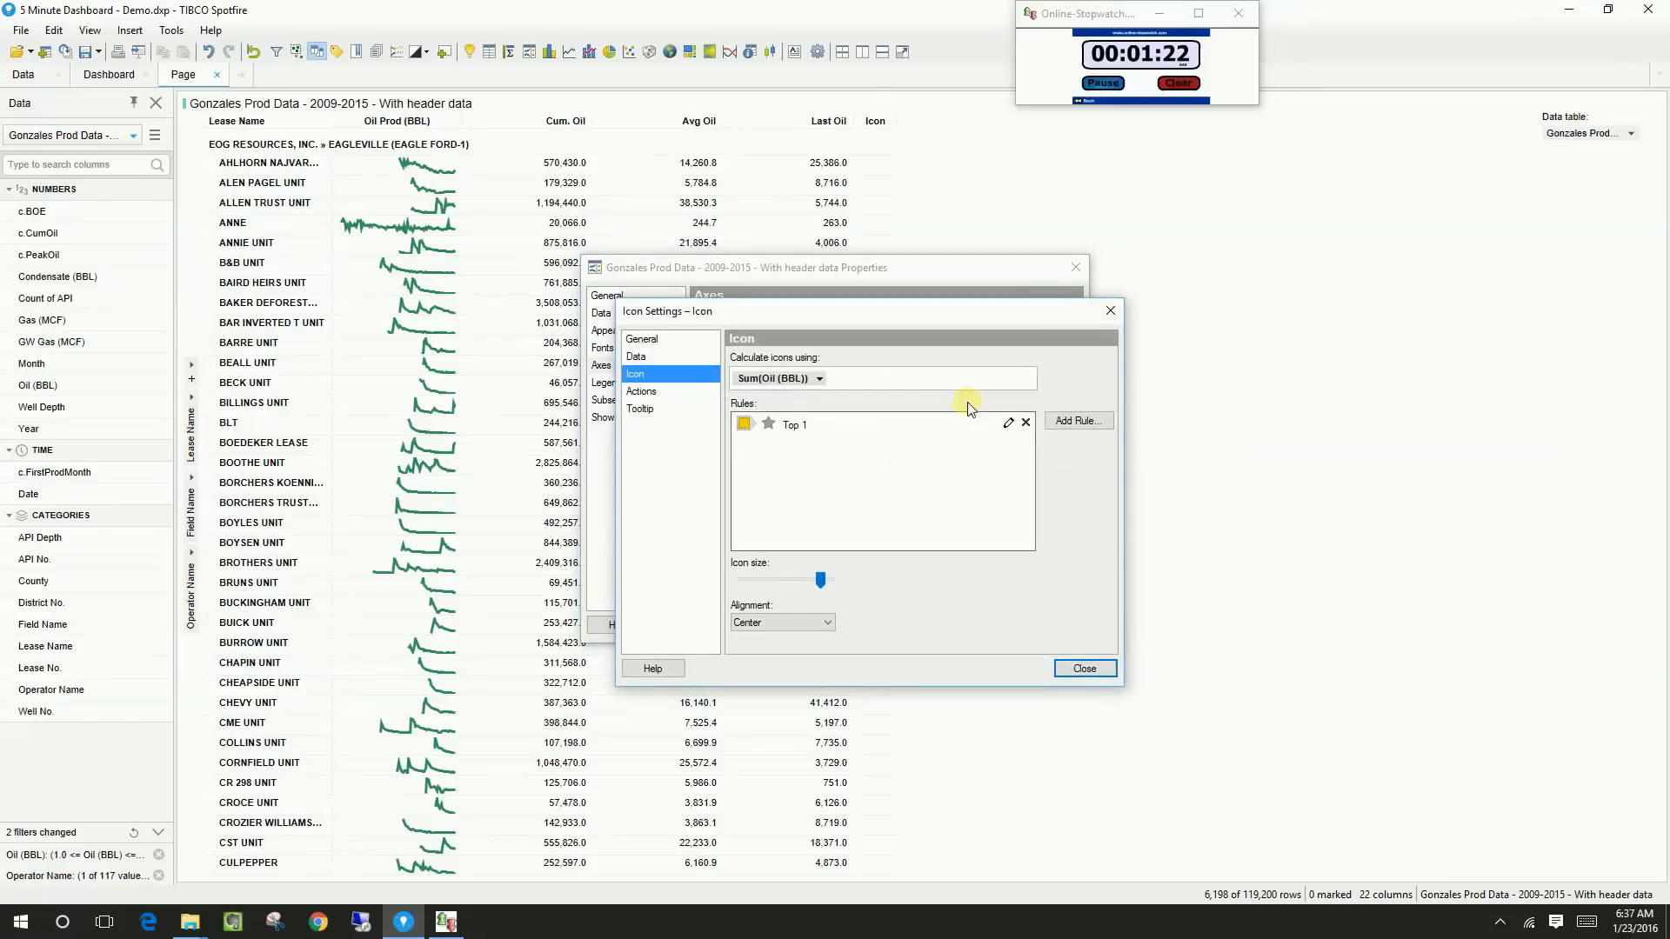
{"action": "left_click", "coordinate": [1026, 423]}
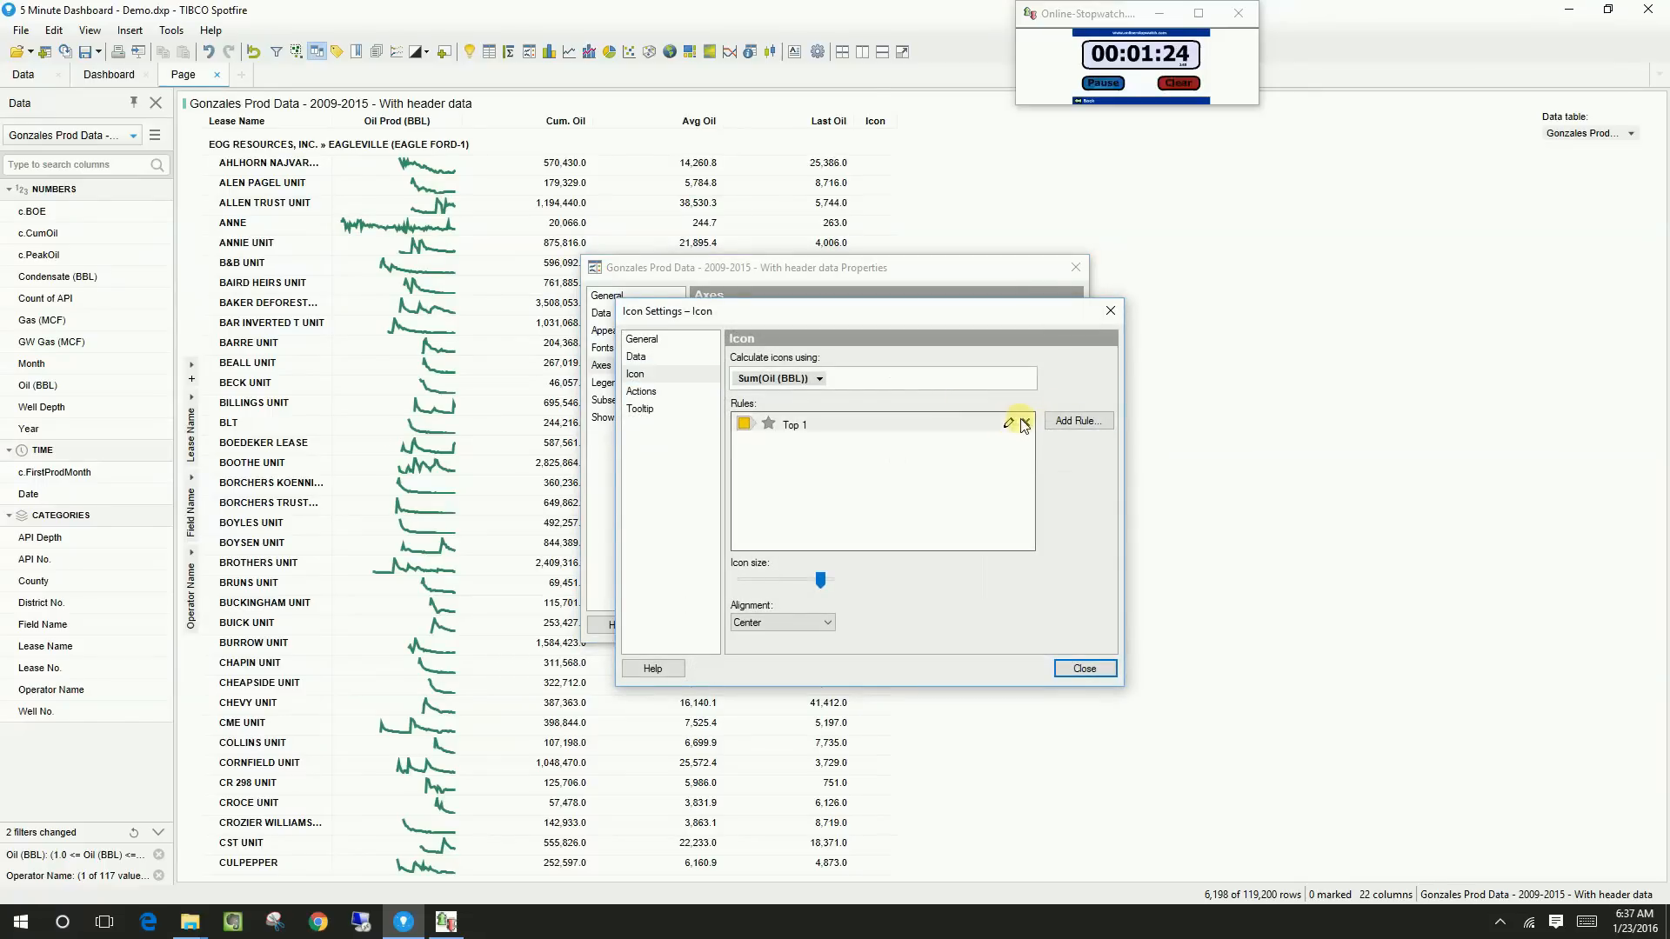
{"action": "left_click", "coordinate": [822, 378]}
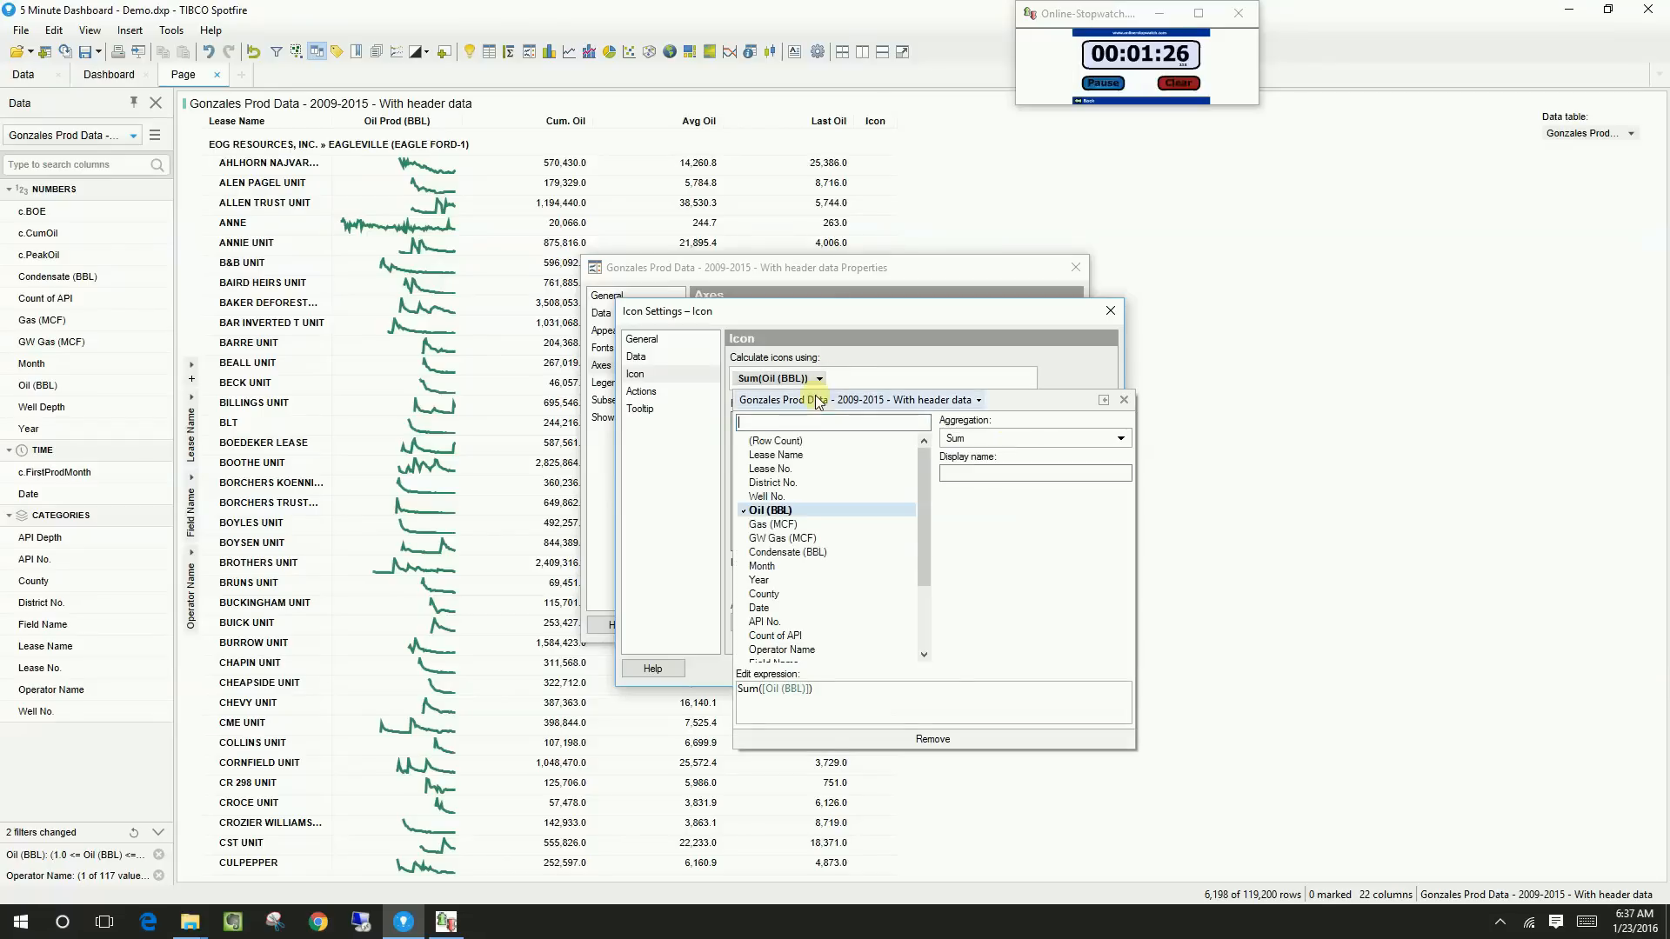
{"action": "left_click", "coordinate": [967, 438]}
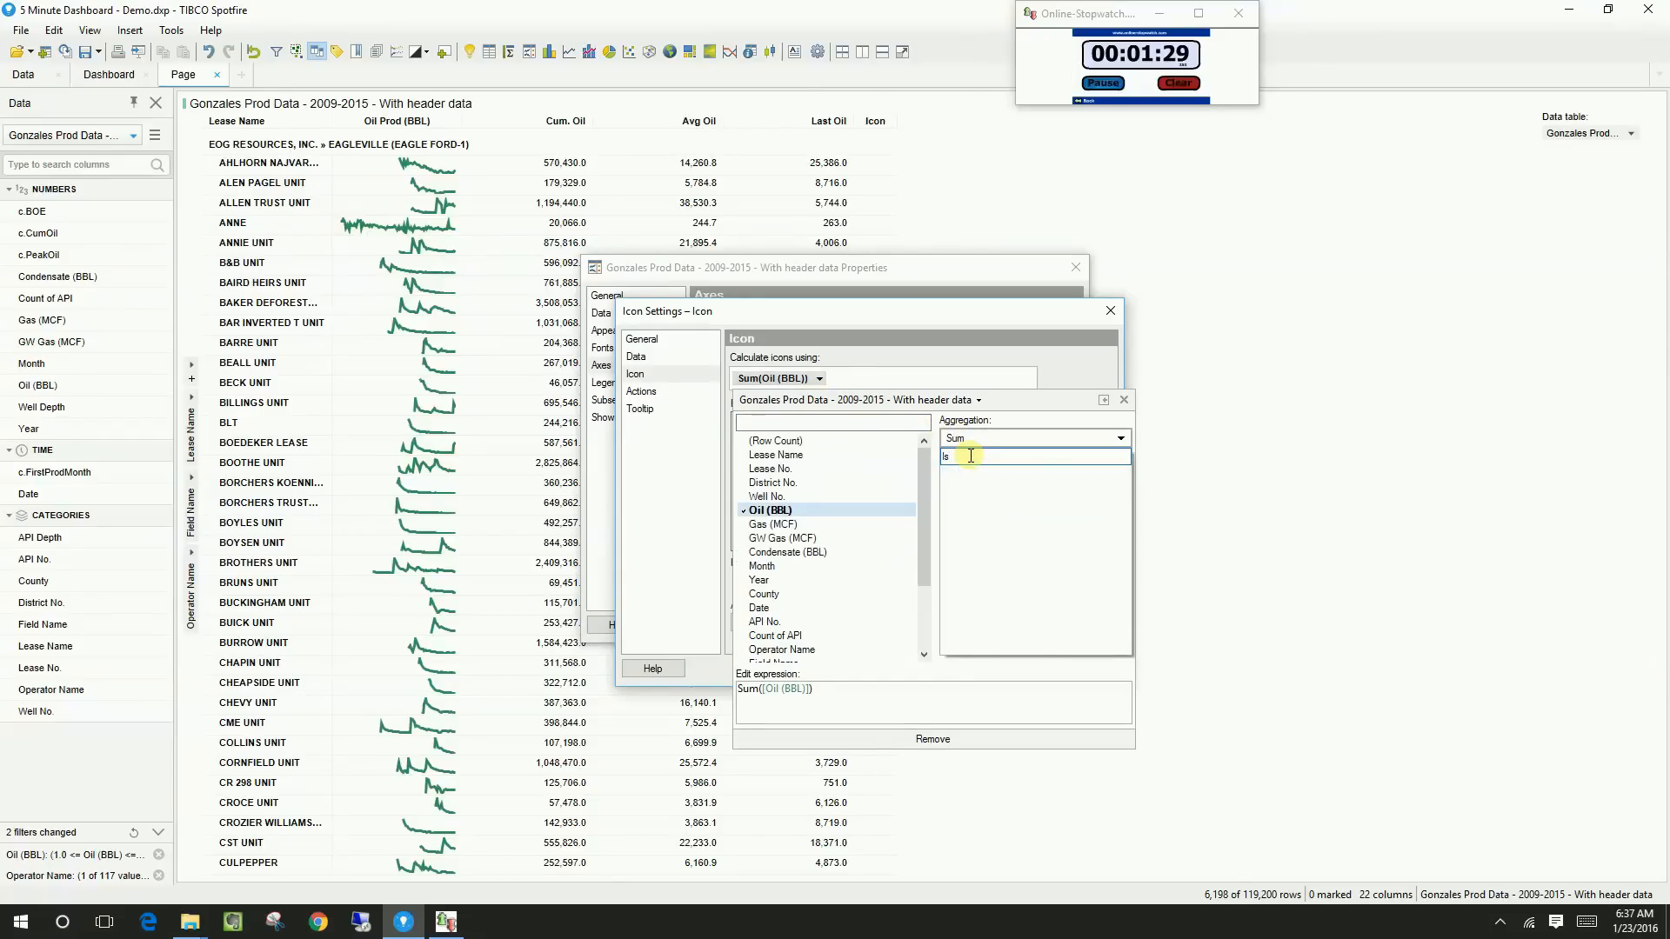
{"action": "left_click", "coordinate": [1042, 481]}
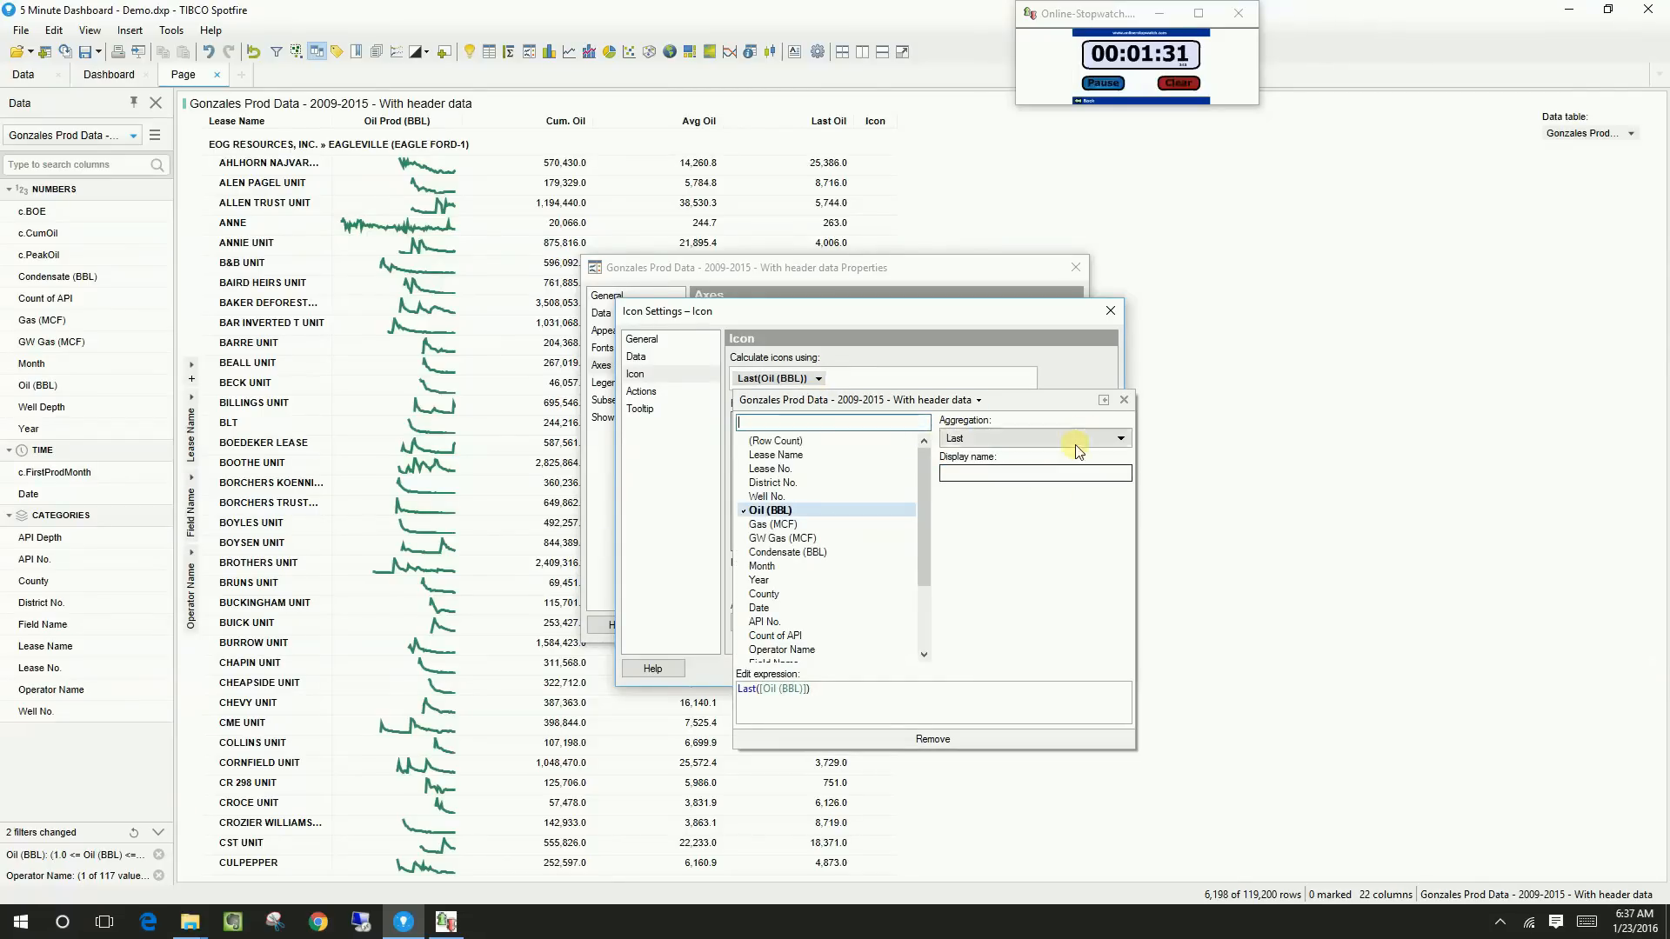
{"action": "left_click", "coordinate": [1124, 400]}
Add an icon rule showing a red circle for values greater than or equal to 100
{"action": "left_click", "coordinate": [1069, 422]}
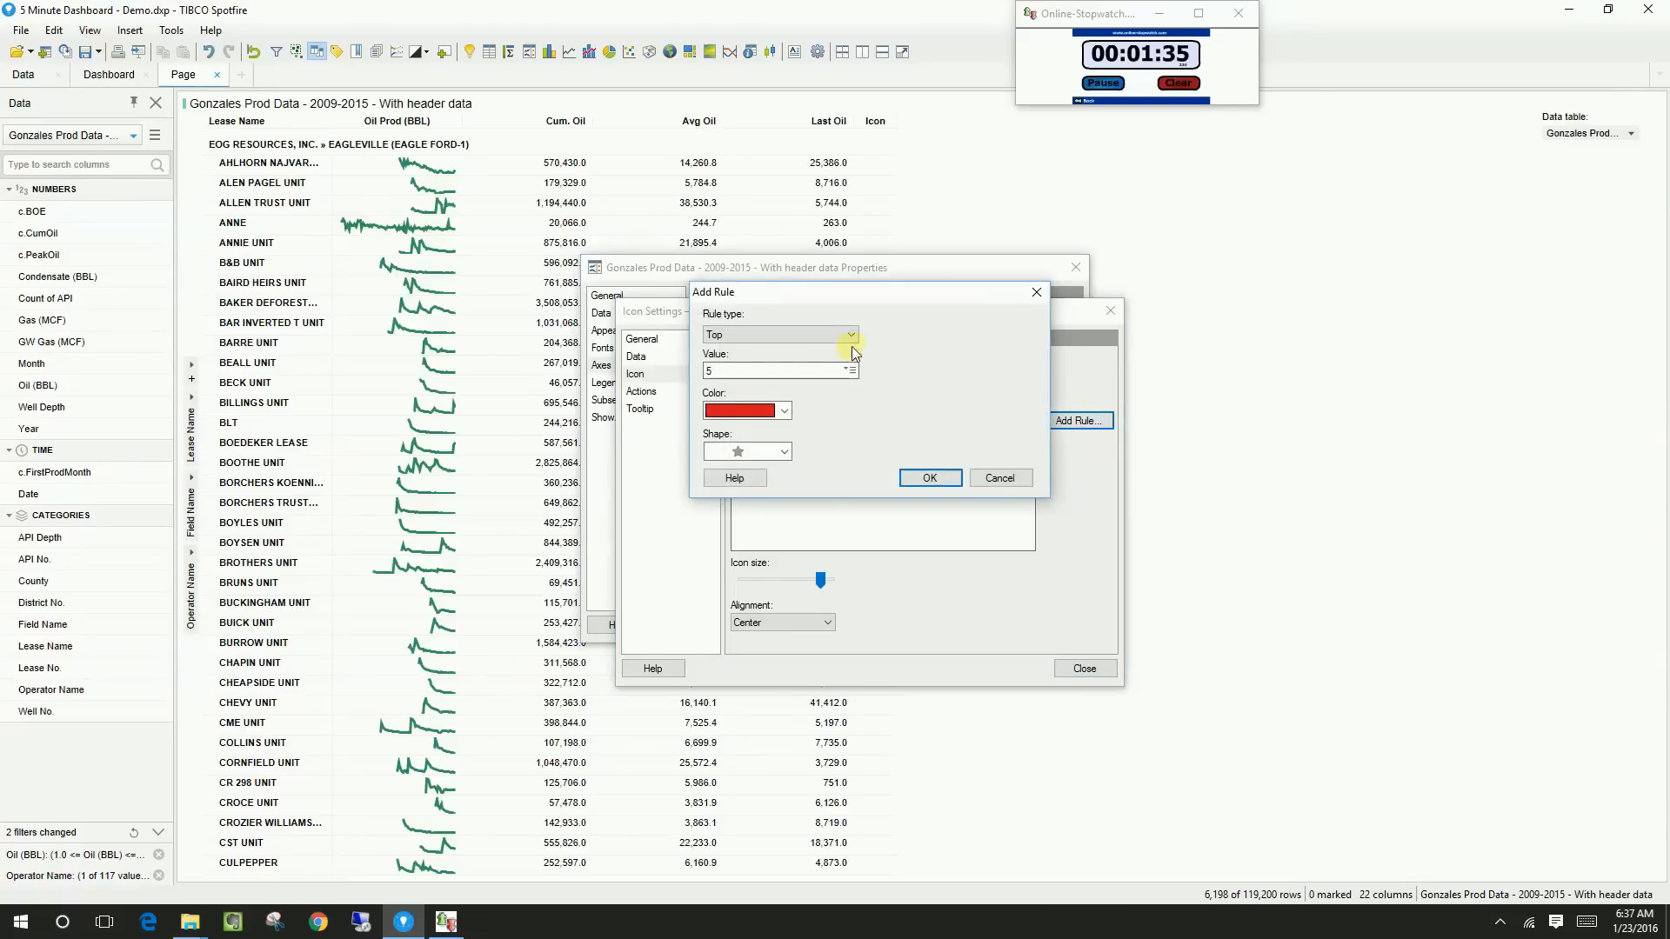
{"action": "left_click", "coordinate": [850, 337]}
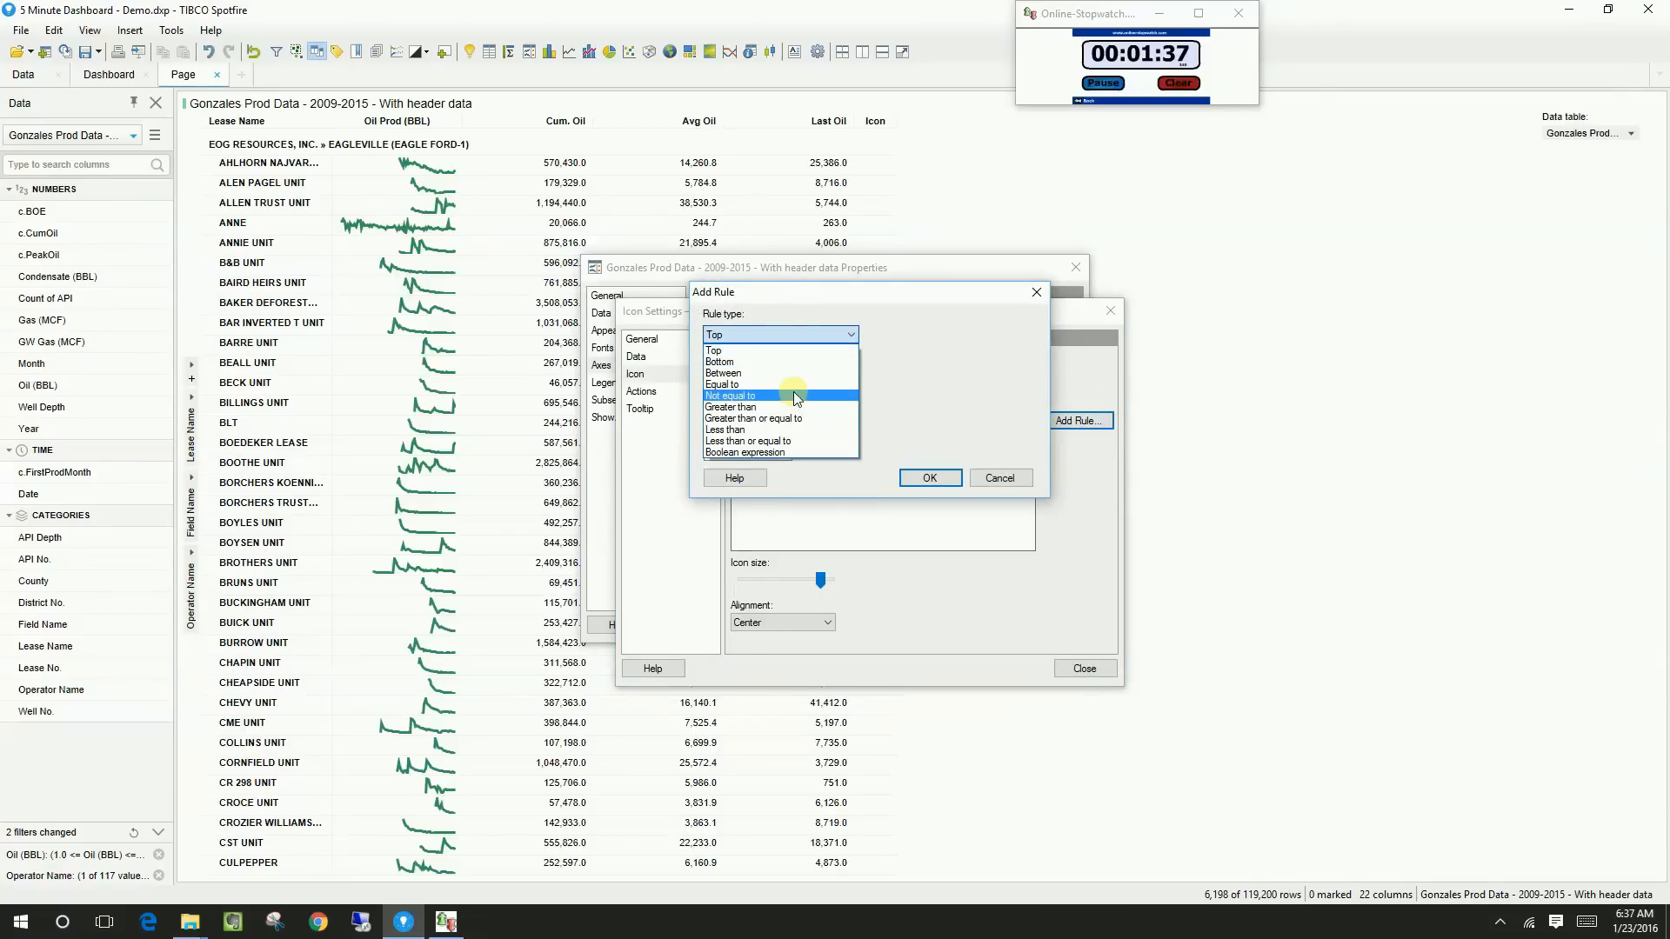
{"action": "left_click", "coordinate": [791, 420]}
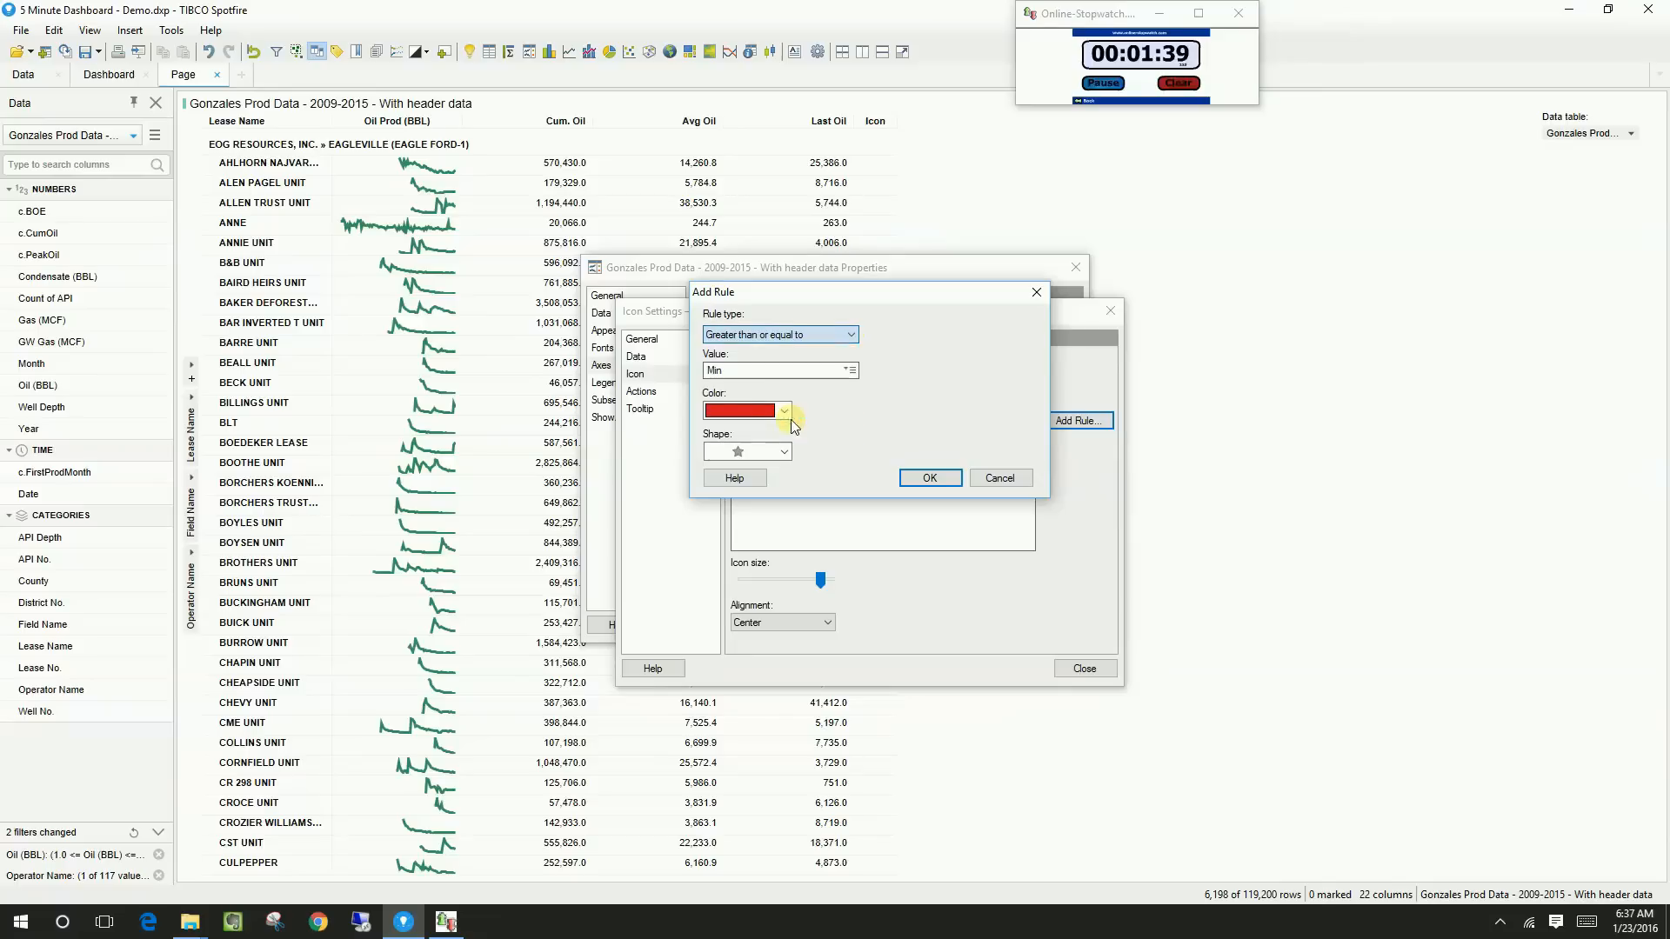
{"action": "left_click", "coordinate": [851, 371]}
{"action": "left_click", "coordinate": [865, 383]}
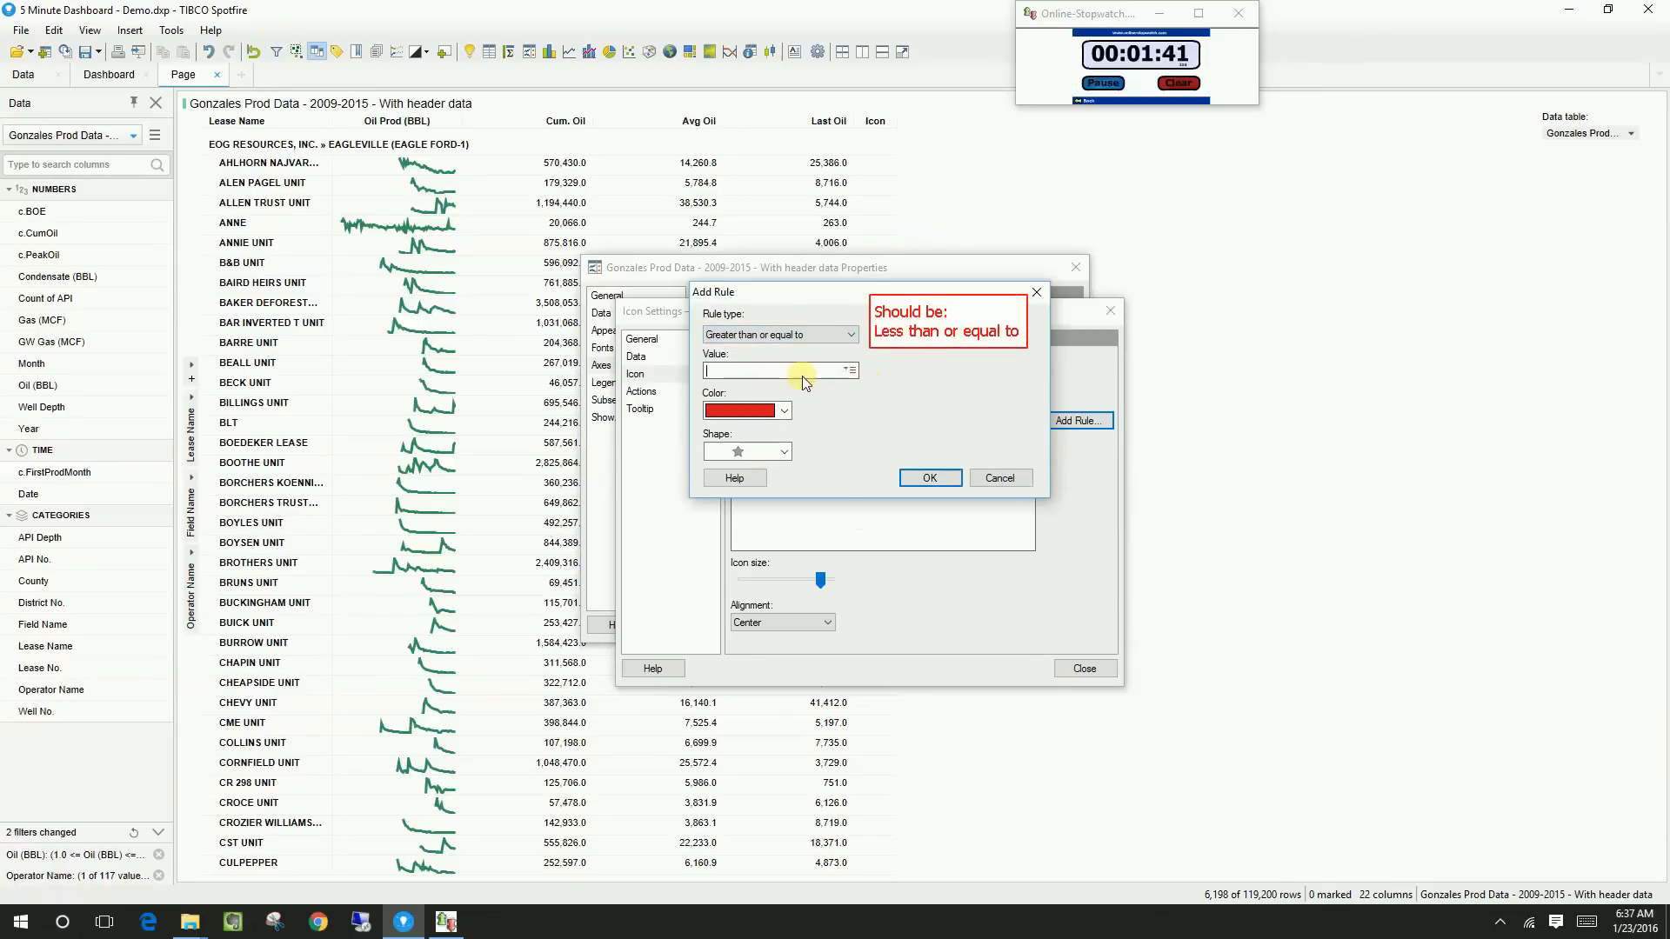
{"action": "left_click", "coordinate": [743, 452]}
{"action": "left_click", "coordinate": [733, 466]}
{"action": "left_click", "coordinate": [929, 477]}
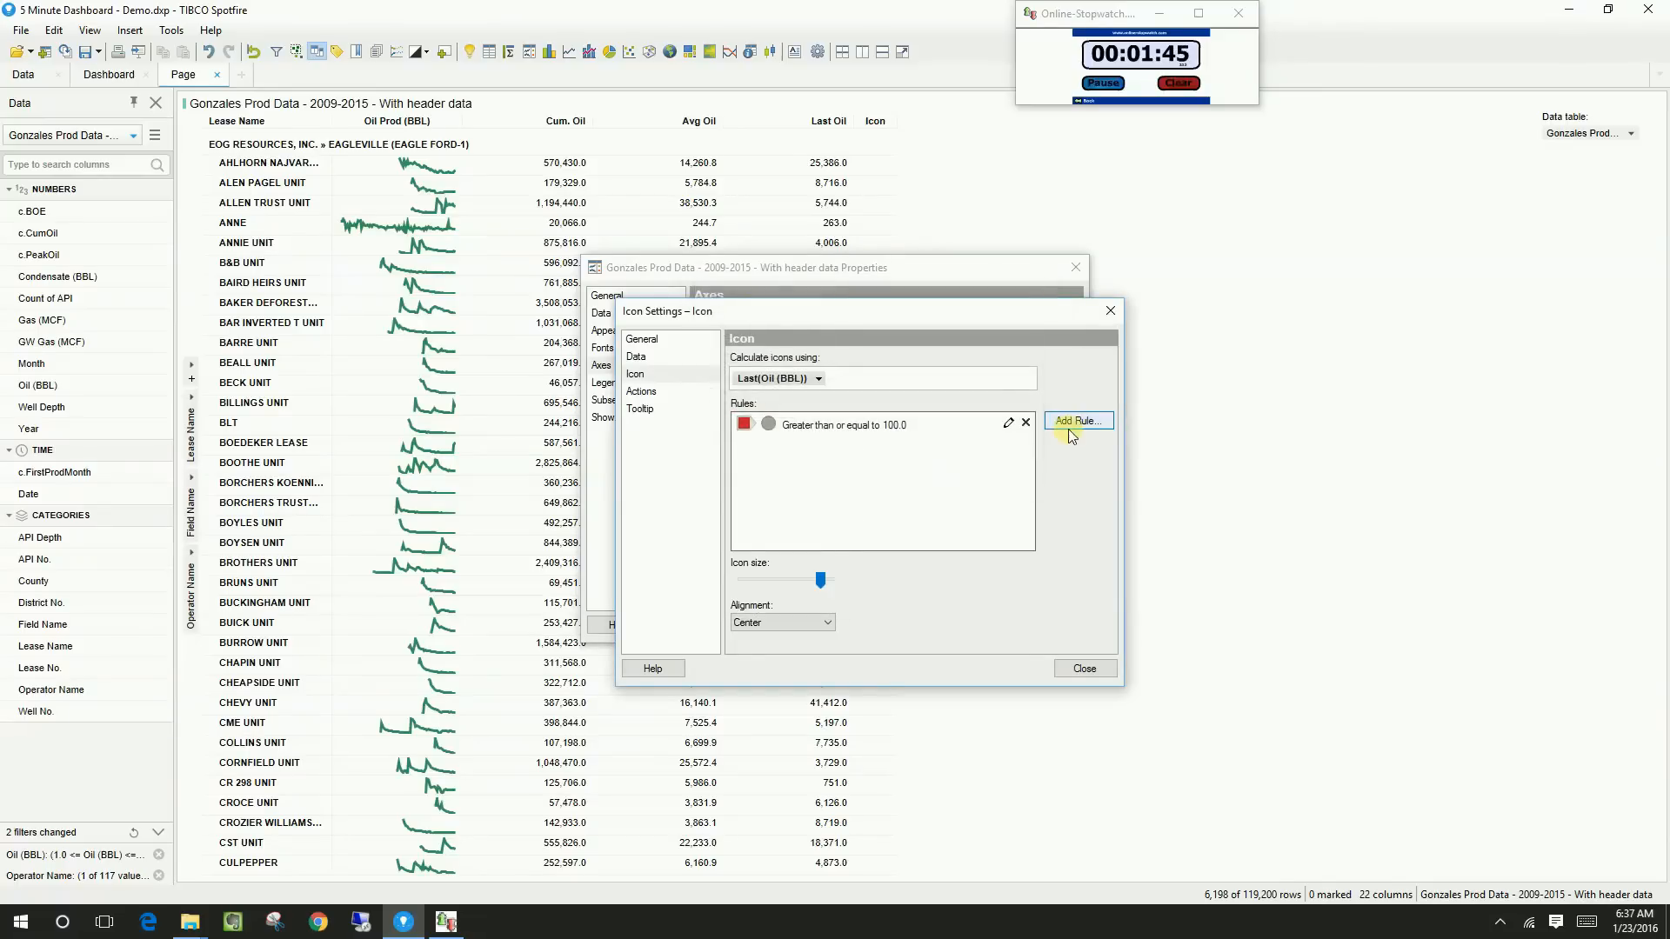
Start a second icon rule of type Between, with limits 200 and 500
{"action": "left_click", "coordinate": [1073, 421]}
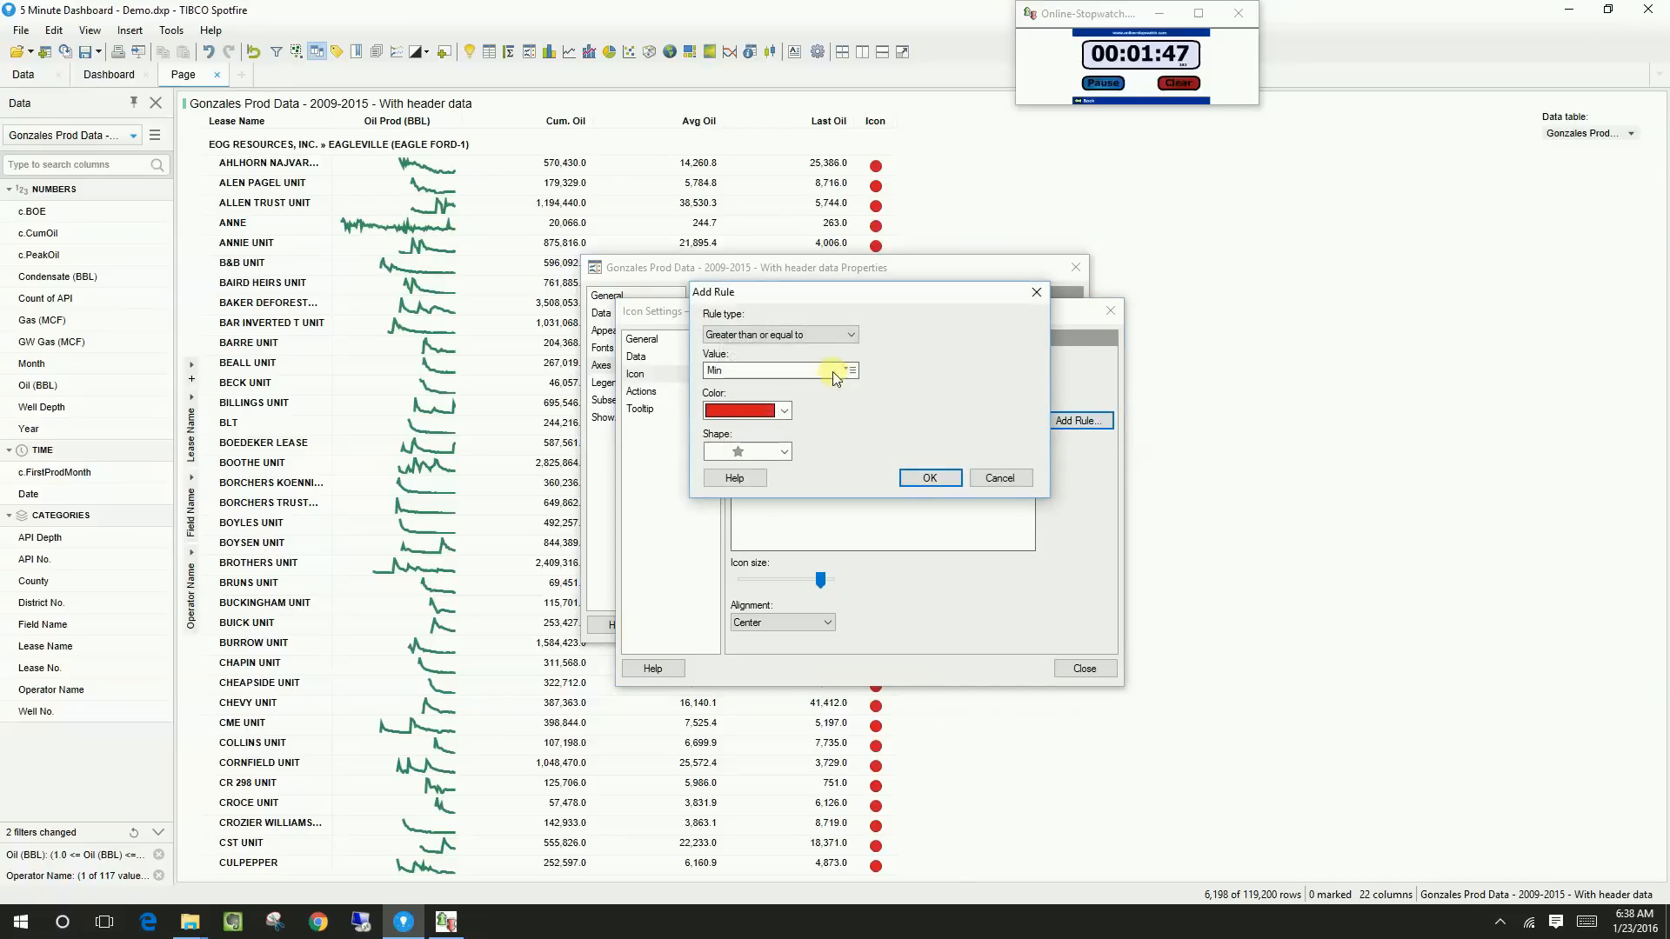
{"action": "left_click", "coordinate": [849, 335]}
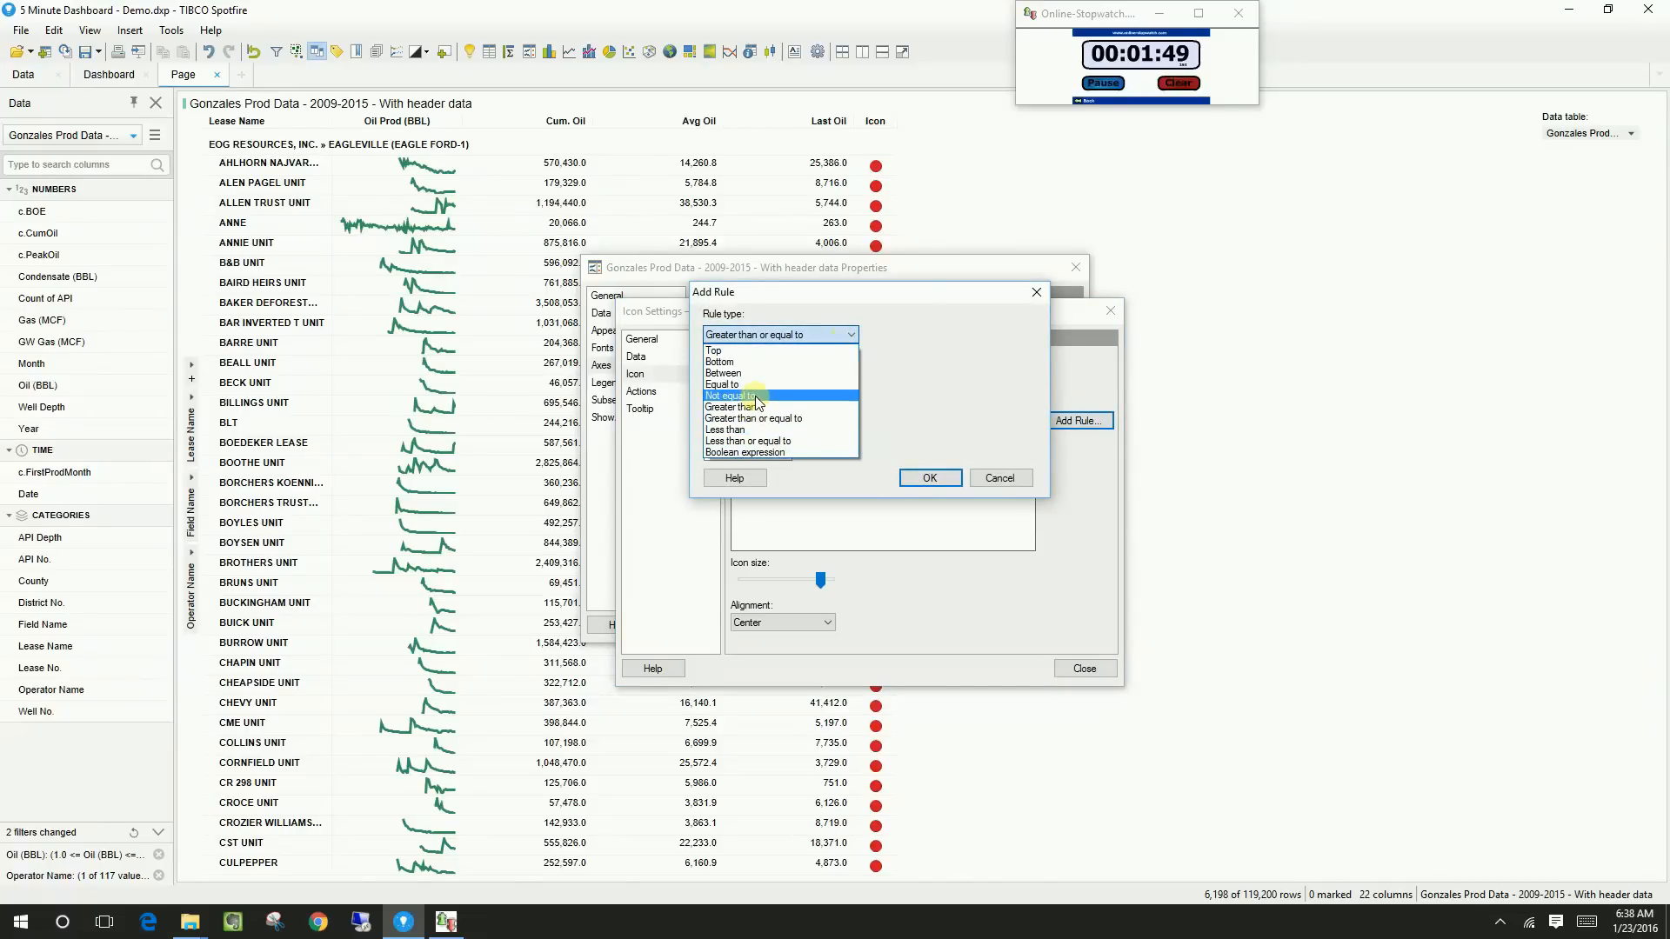
{"action": "left_click", "coordinate": [751, 374]}
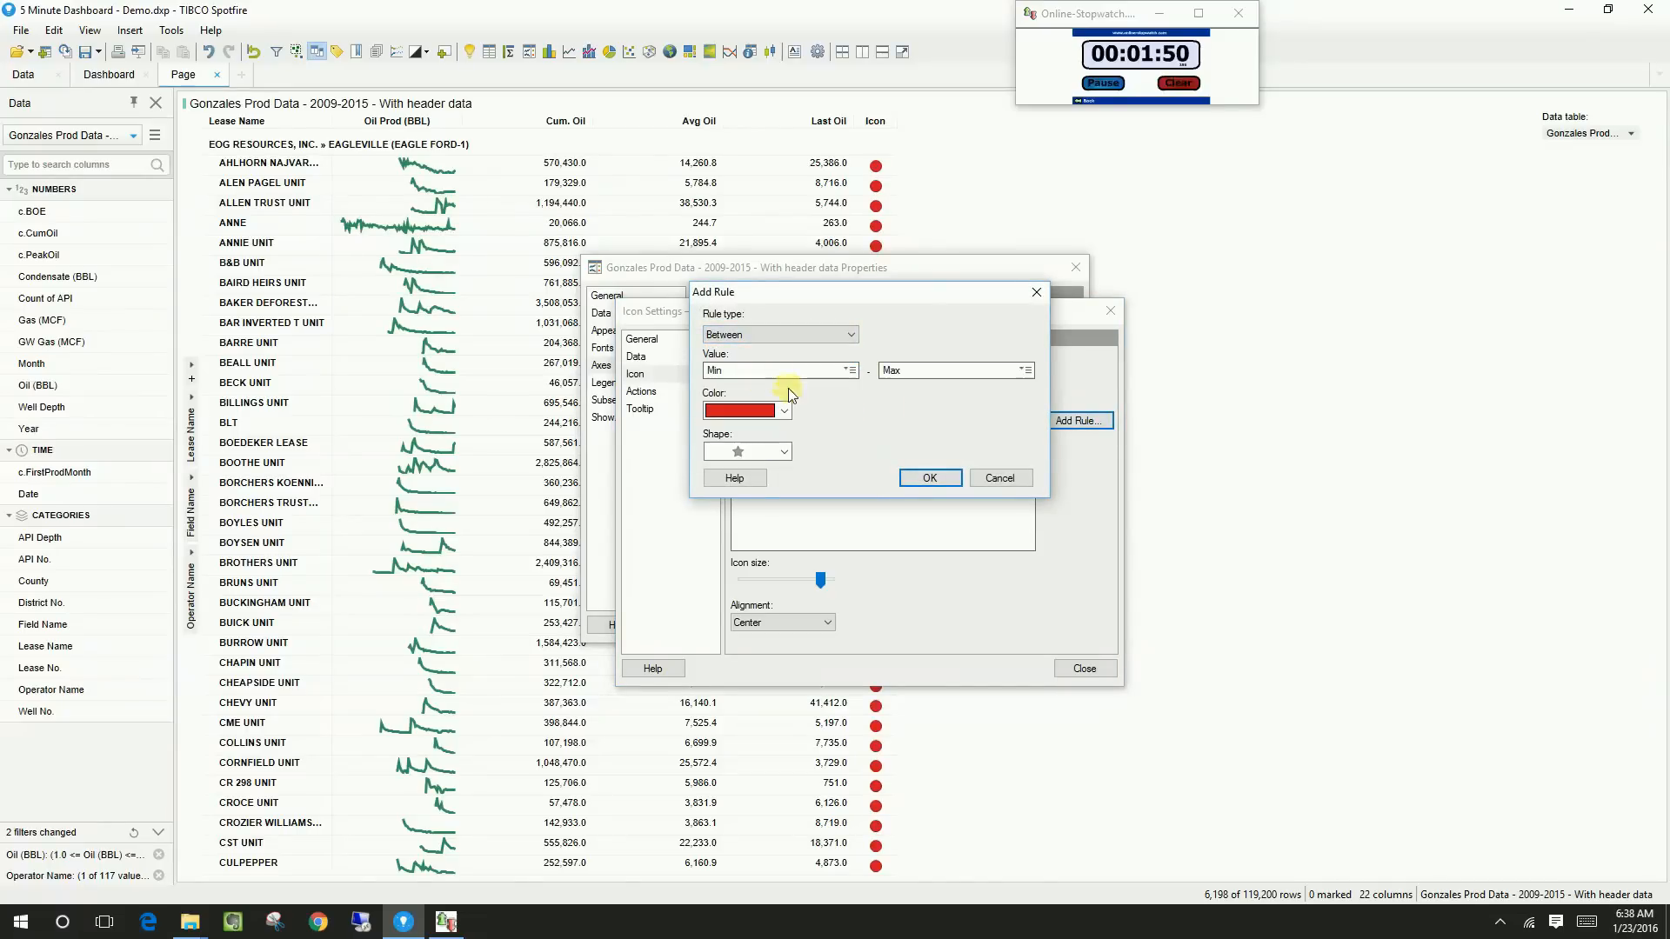
{"action": "left_click", "coordinate": [851, 370]}
{"action": "left_click", "coordinate": [883, 381]}
{"action": "type", "text": "200"}
{"action": "left_click", "coordinate": [1027, 370]}
{"action": "left_click", "coordinate": [1033, 378]}
{"action": "type", "text": "500"}
Give the Between rule a yellow color and a circle shape, and confirm it
{"action": "left_click", "coordinate": [744, 410]}
{"action": "left_click", "coordinate": [754, 476]}
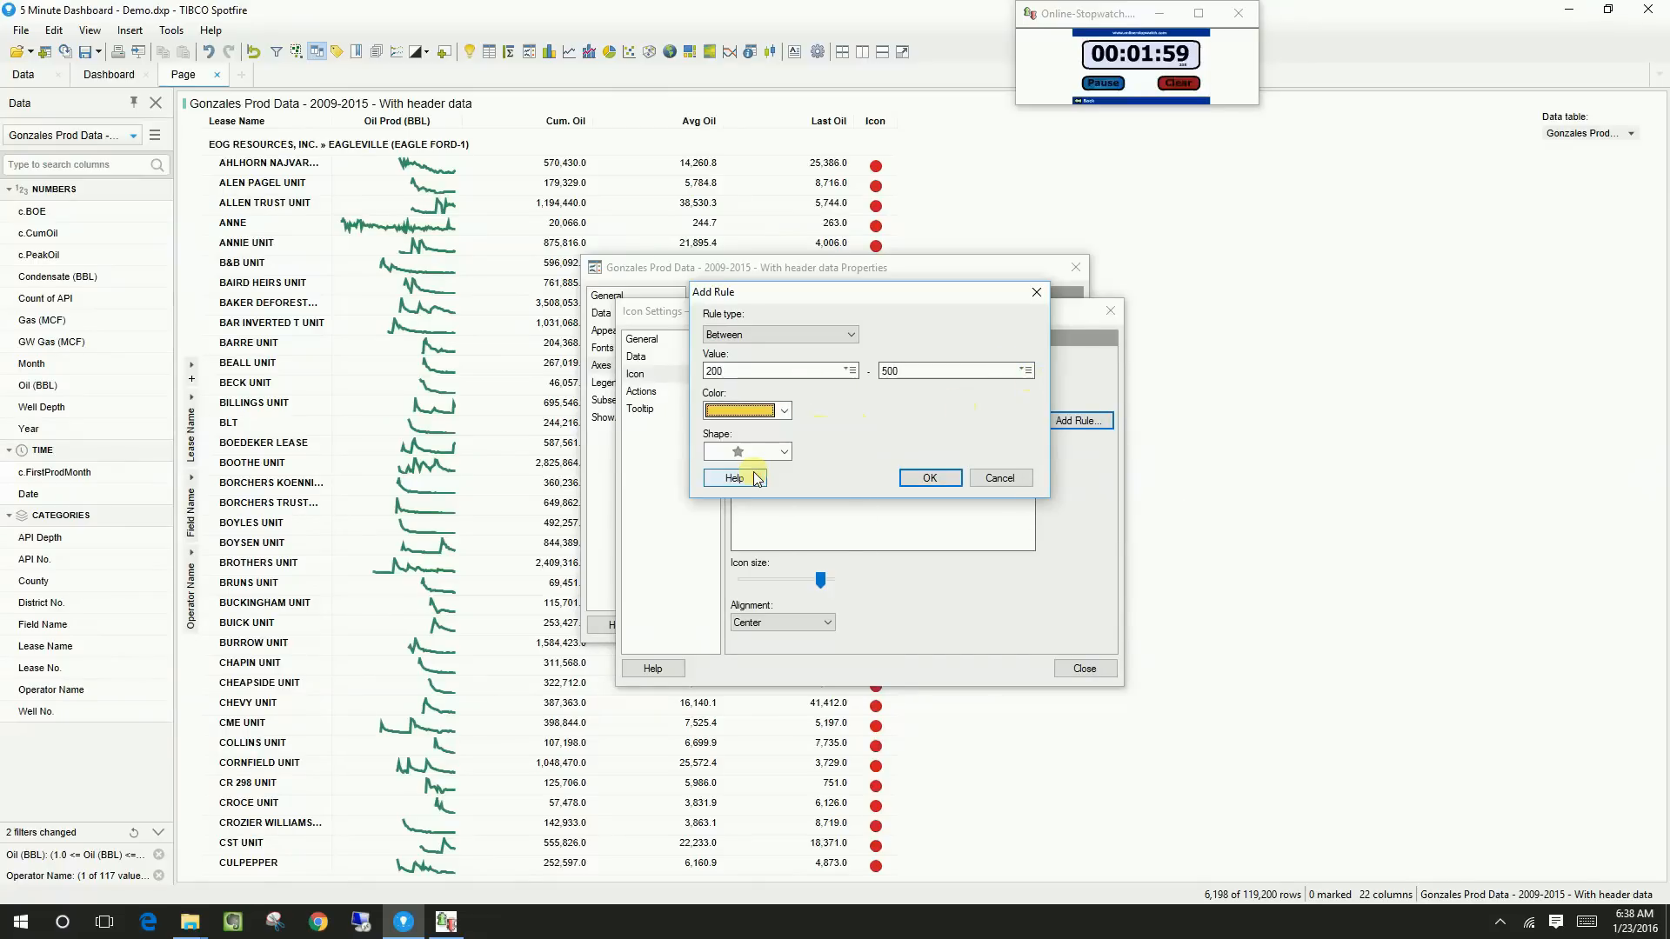
{"action": "left_click", "coordinate": [746, 451]}
{"action": "left_click", "coordinate": [735, 474]}
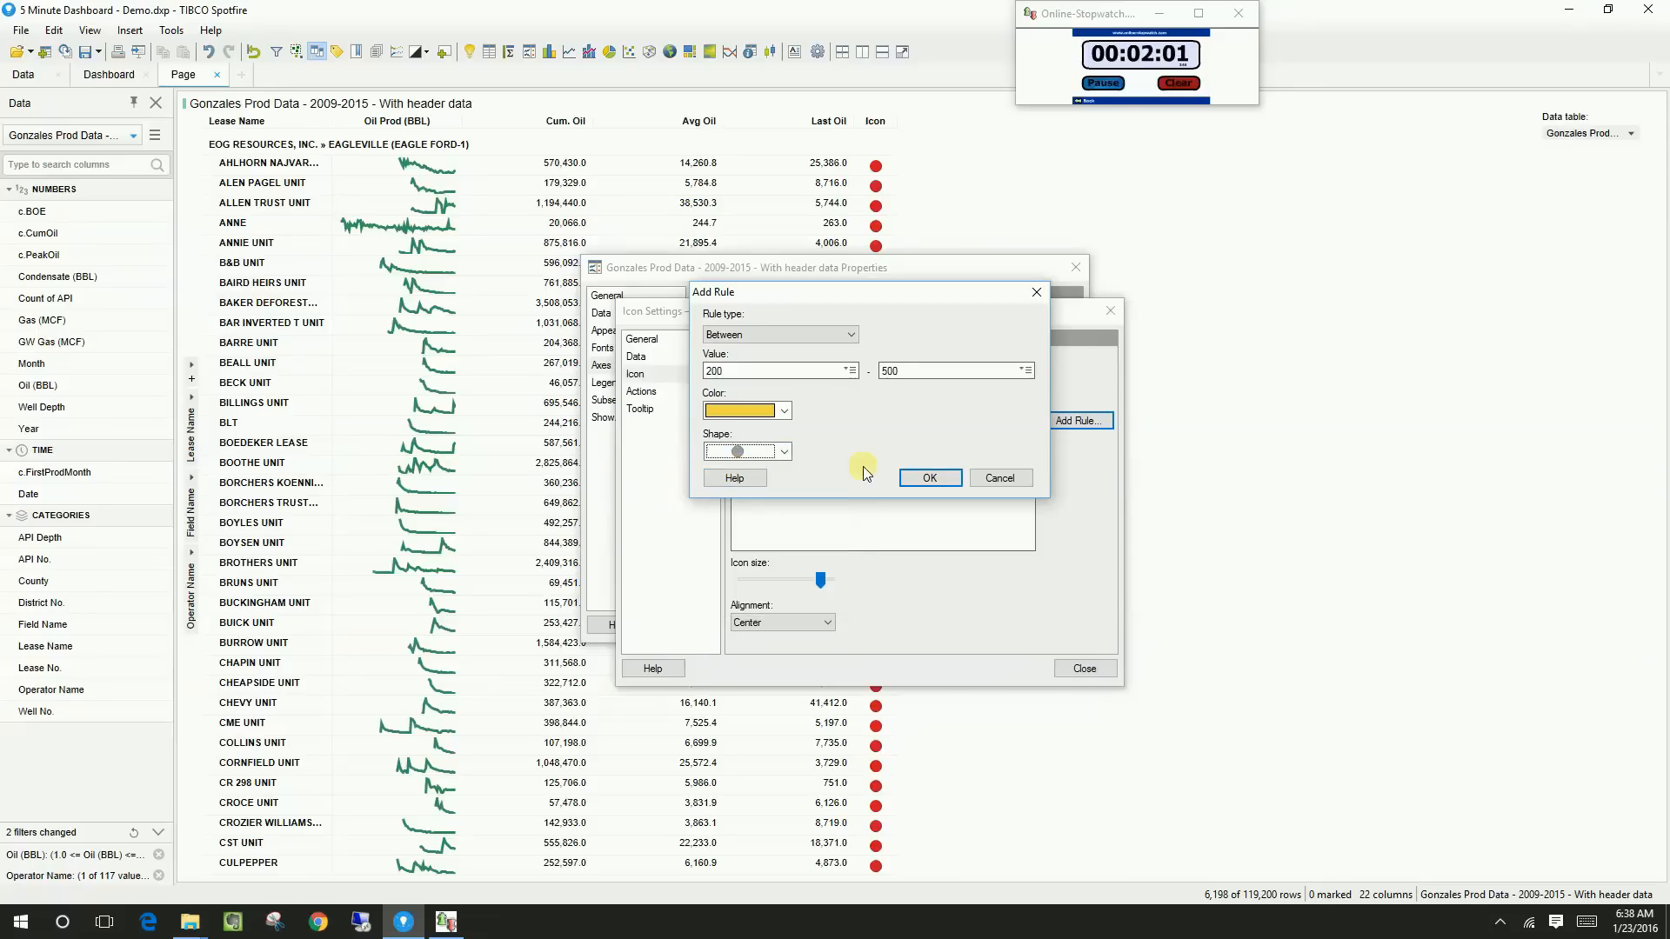
{"action": "left_click", "coordinate": [924, 478]}
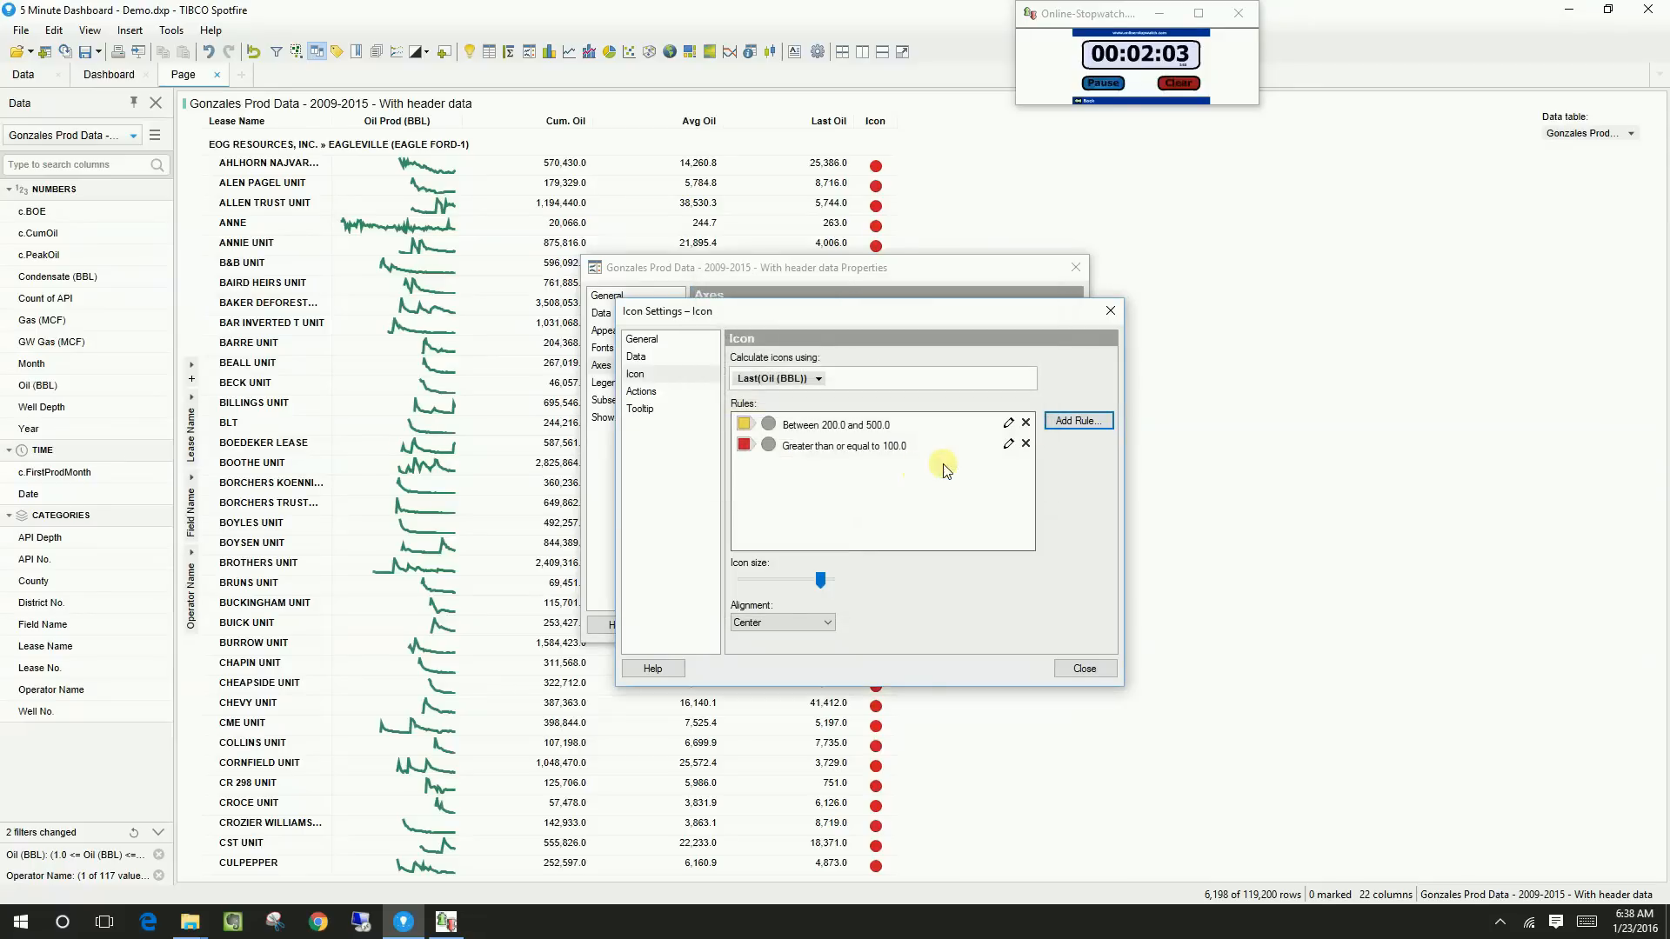
Start another icon rule of type Between, with limits 500 and the 90th percentile
{"action": "left_click", "coordinate": [1058, 421]}
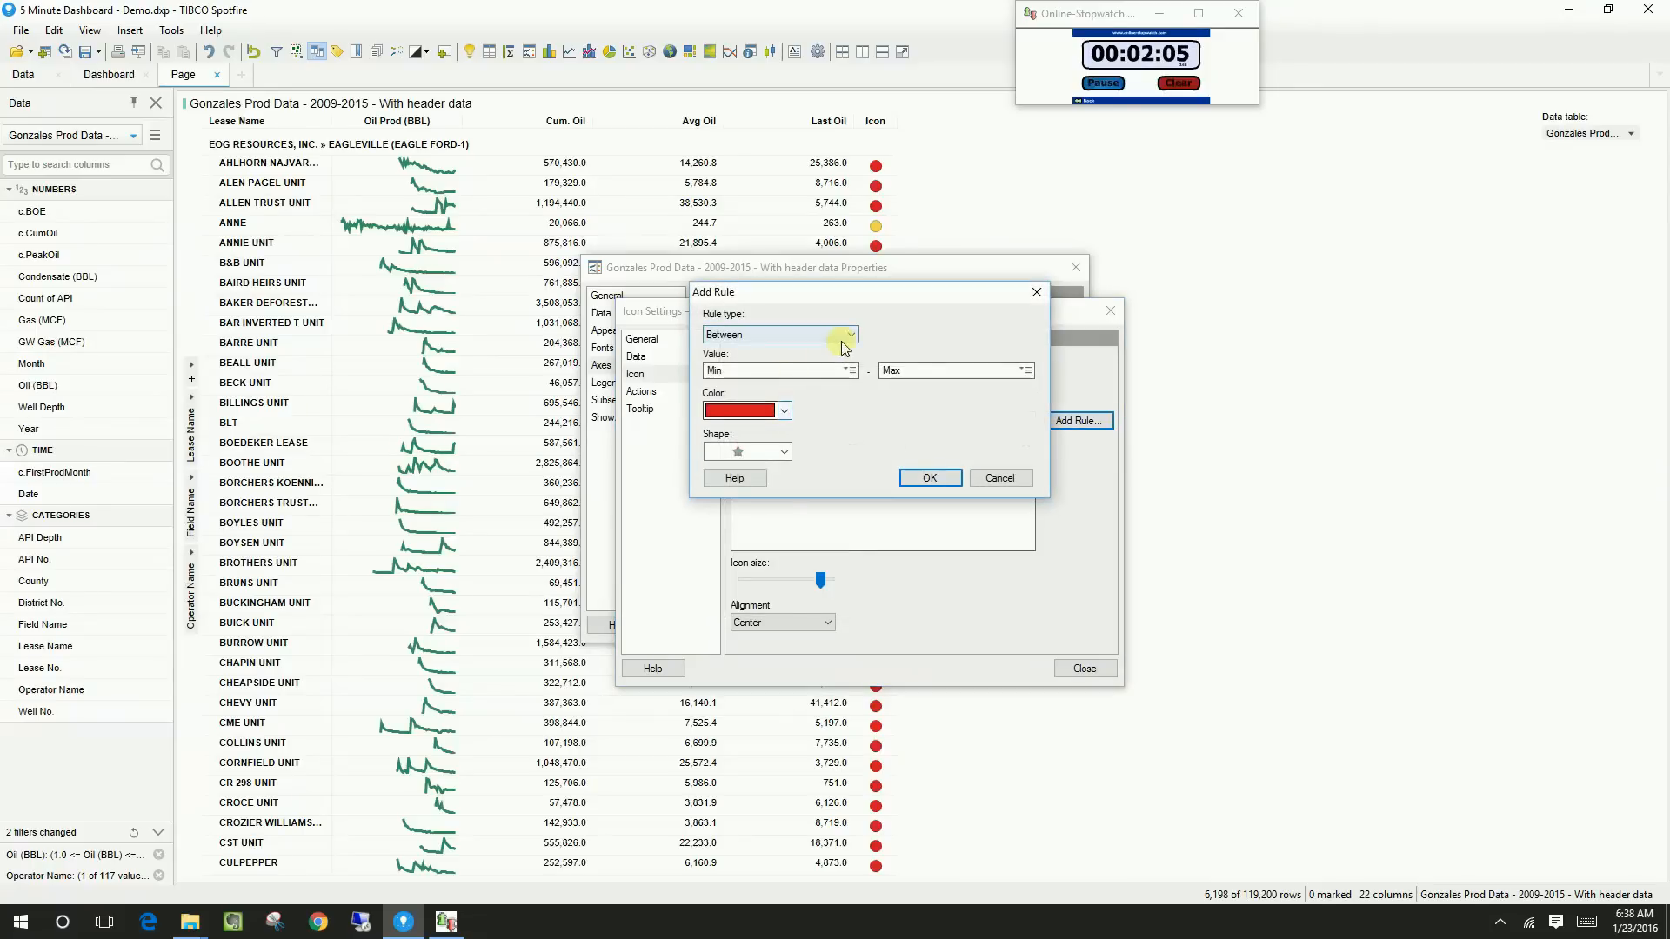
{"action": "left_click", "coordinate": [850, 371]}
{"action": "left_click", "coordinate": [854, 374]}
{"action": "left_click", "coordinate": [773, 366]}
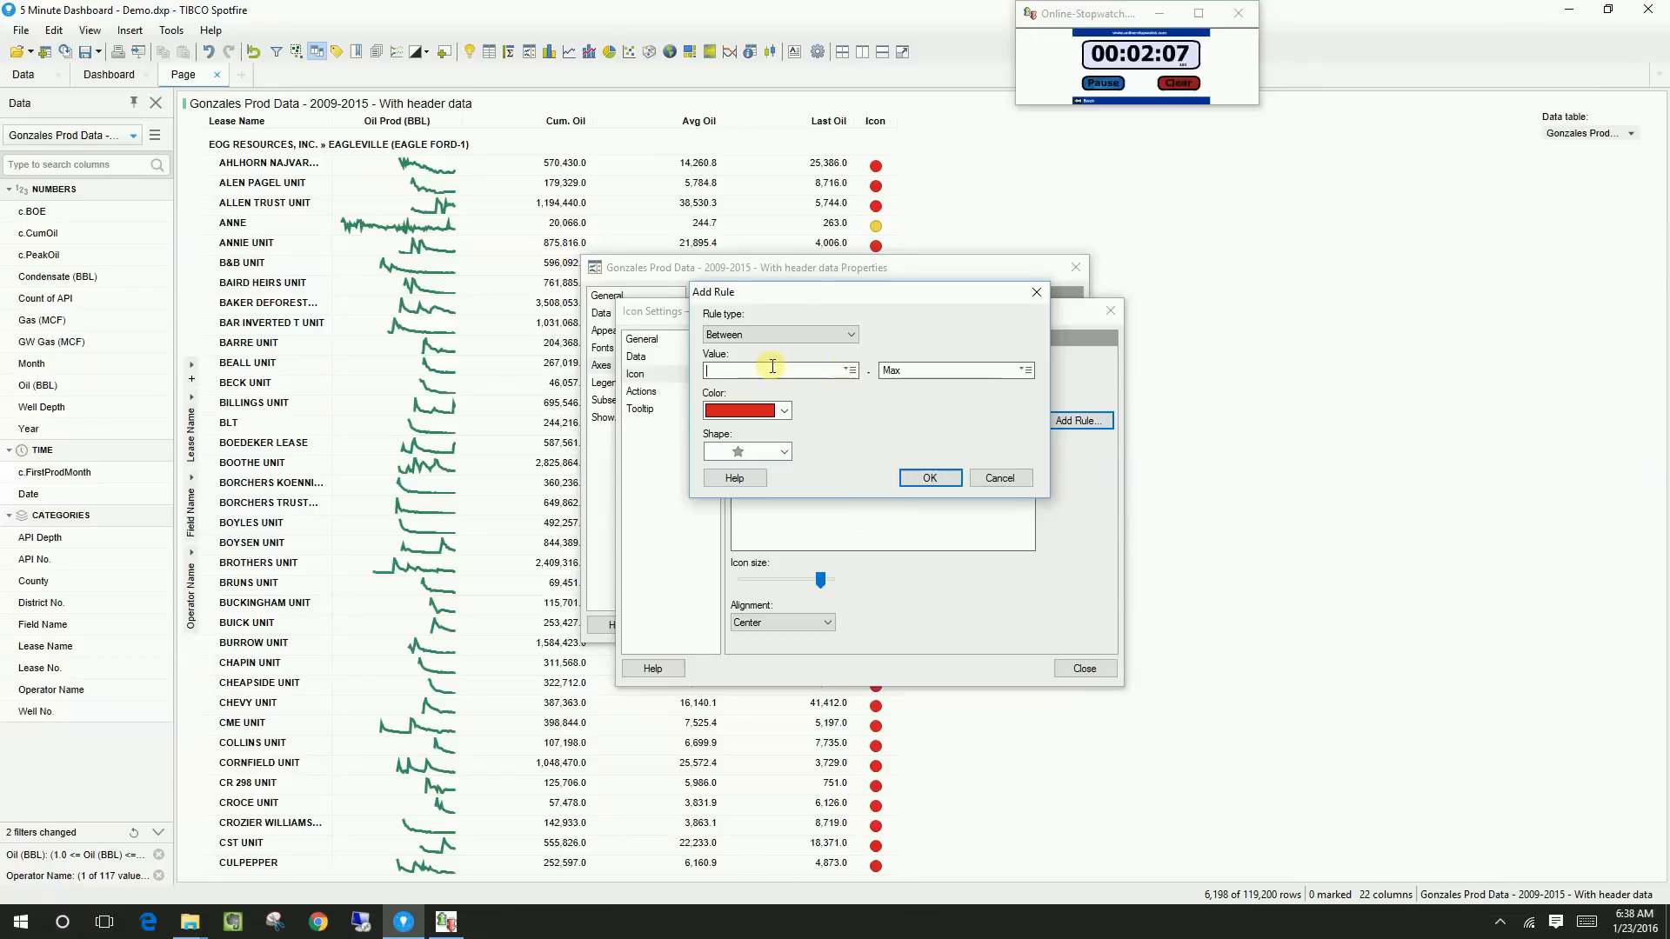
{"action": "type", "text": "500"}
{"action": "left_click", "coordinate": [1025, 370]}
{"action": "left_click", "coordinate": [1083, 497]}
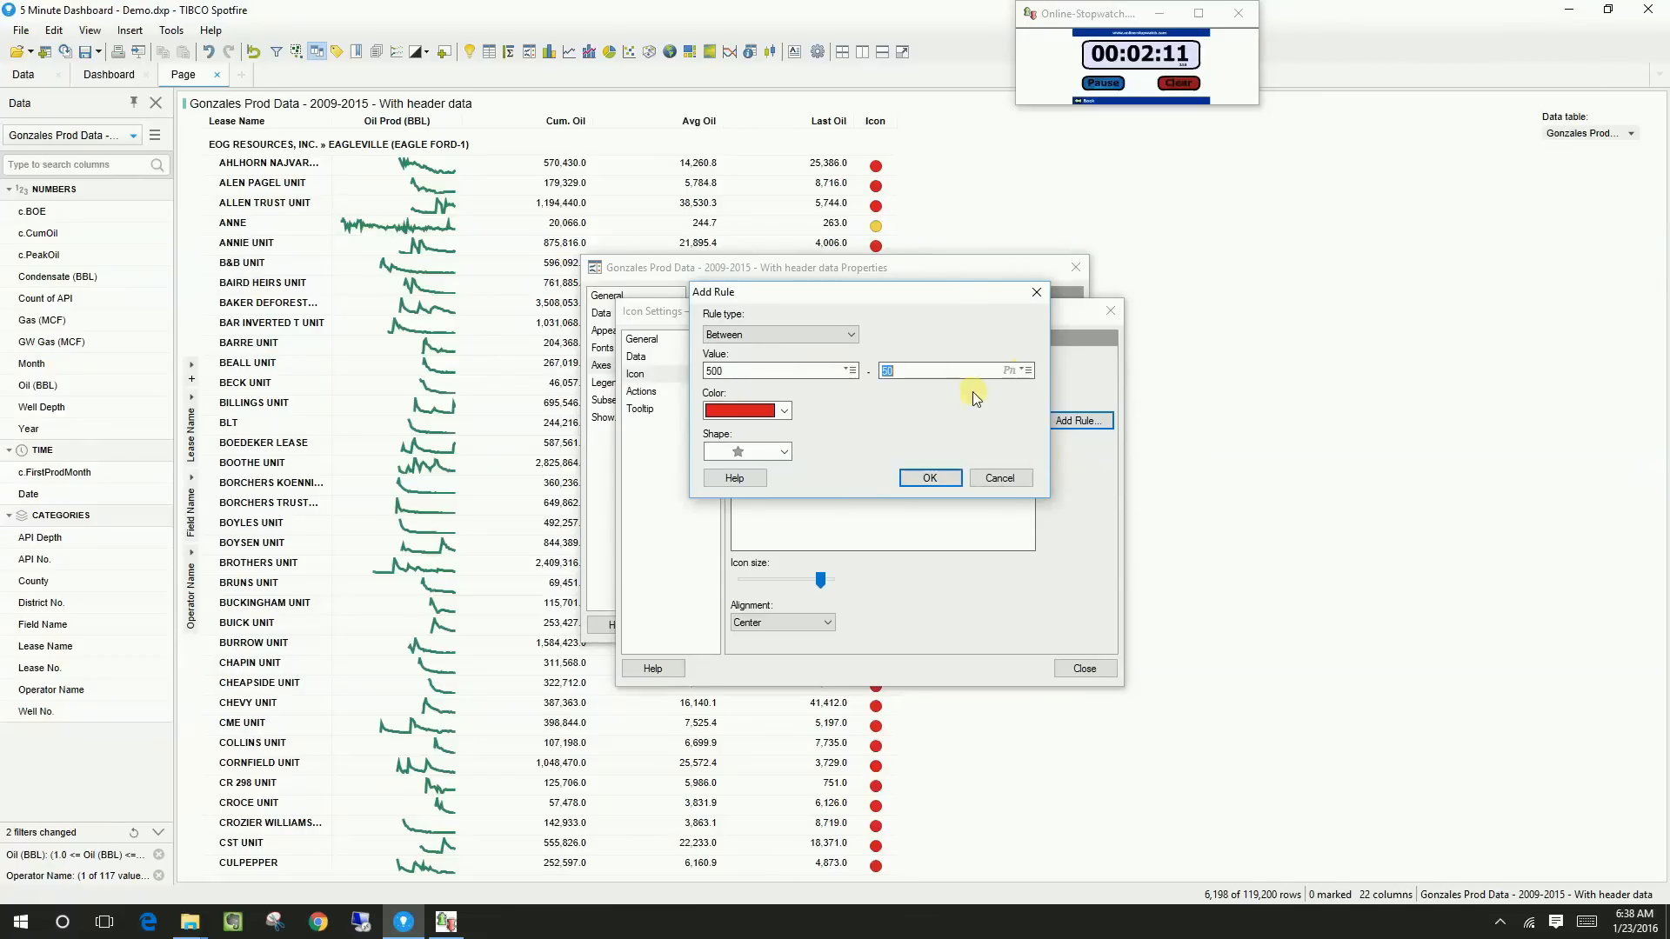
{"action": "type", "text": "90"}
Give the 500 to 90th percentile rule a green color and a circle shape, and confirm it
{"action": "left_click", "coordinate": [770, 410]}
{"action": "left_click", "coordinate": [734, 497]}
{"action": "left_click", "coordinate": [748, 451]}
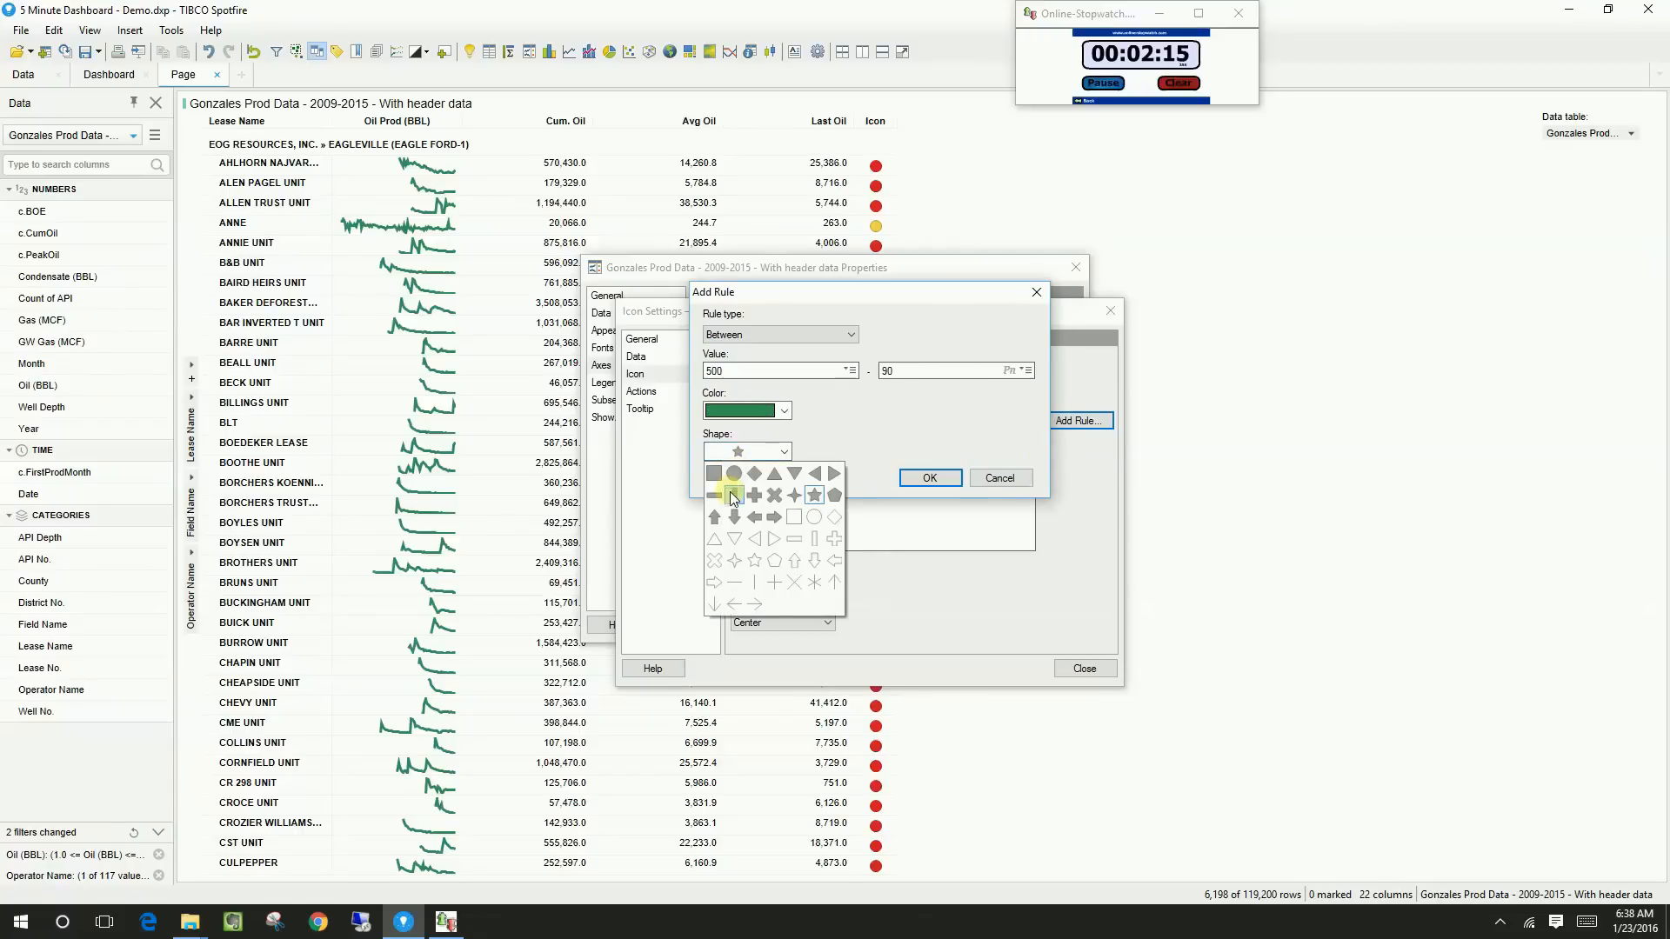
{"action": "left_click", "coordinate": [753, 467]}
{"action": "left_click", "coordinate": [943, 480]}
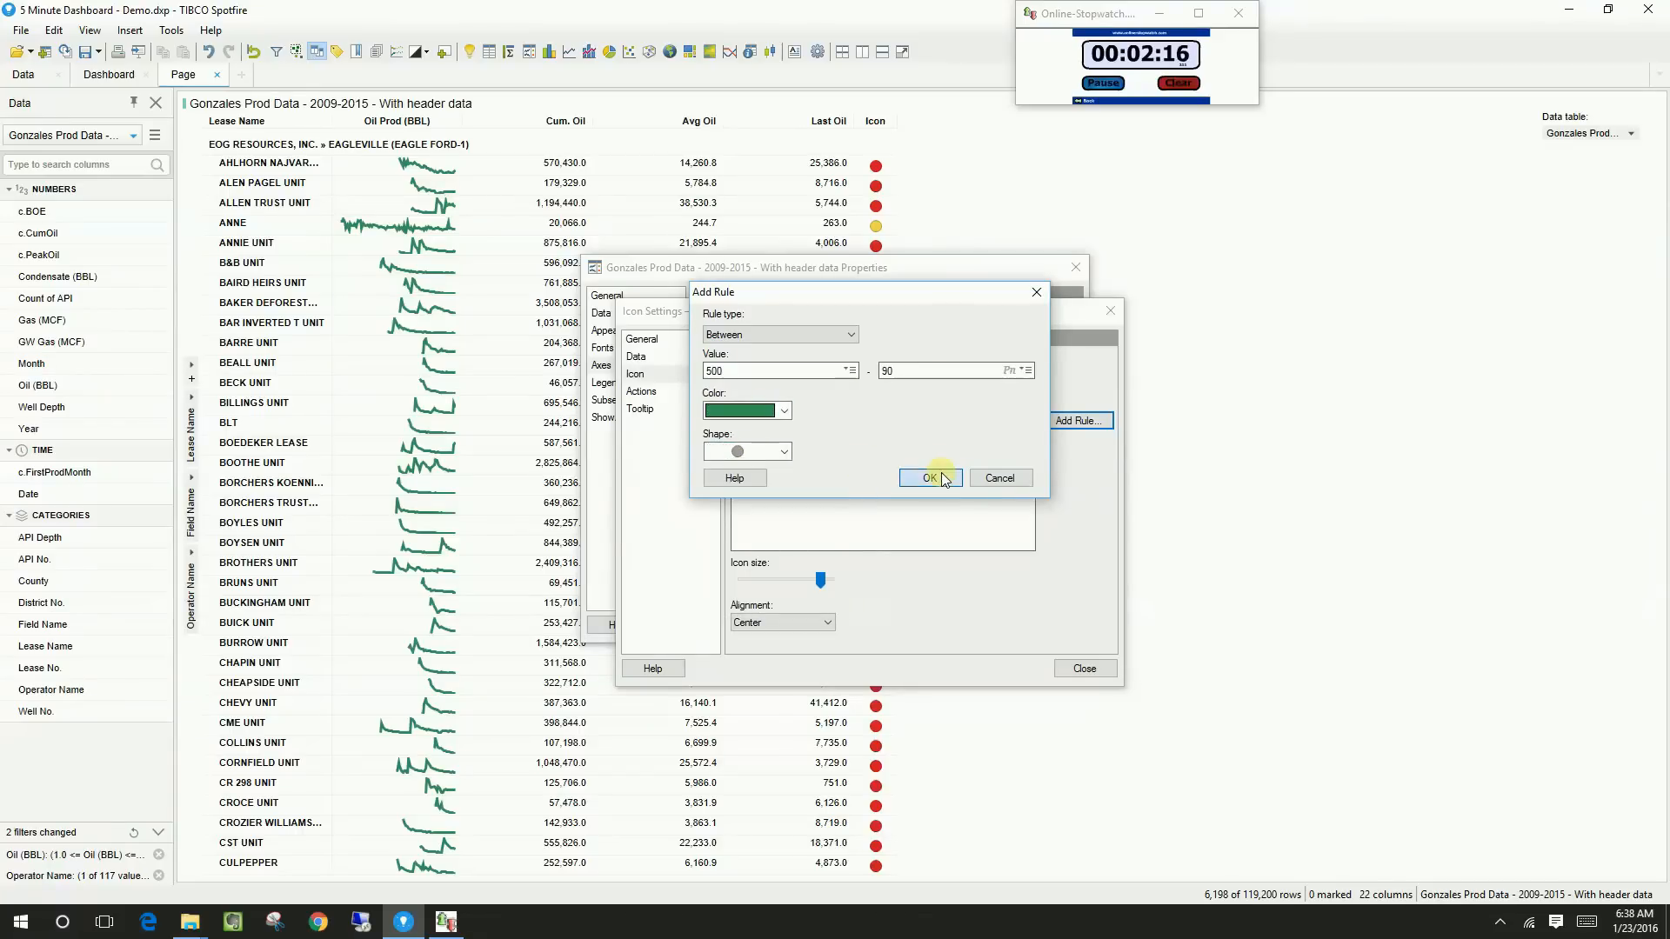
Add a rule showing a dark green star for values greater than or equal to the 90th percentile, and close the icon settings
{"action": "left_click", "coordinate": [1087, 425]}
{"action": "left_click", "coordinate": [822, 335]}
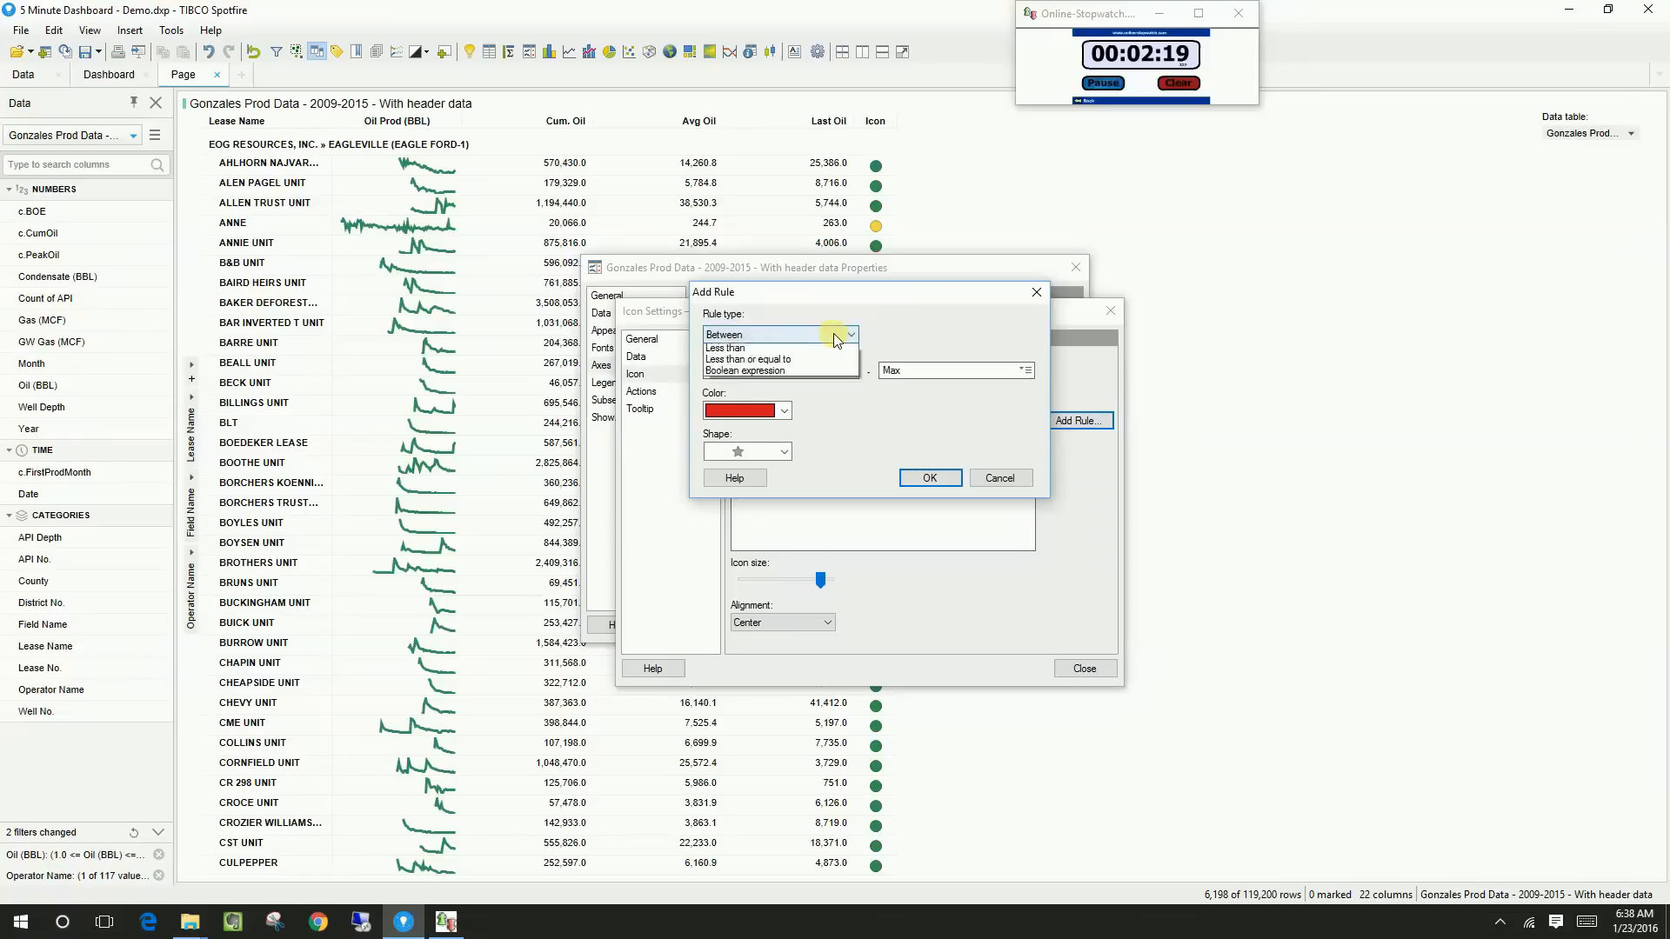
{"action": "left_click", "coordinate": [788, 418]}
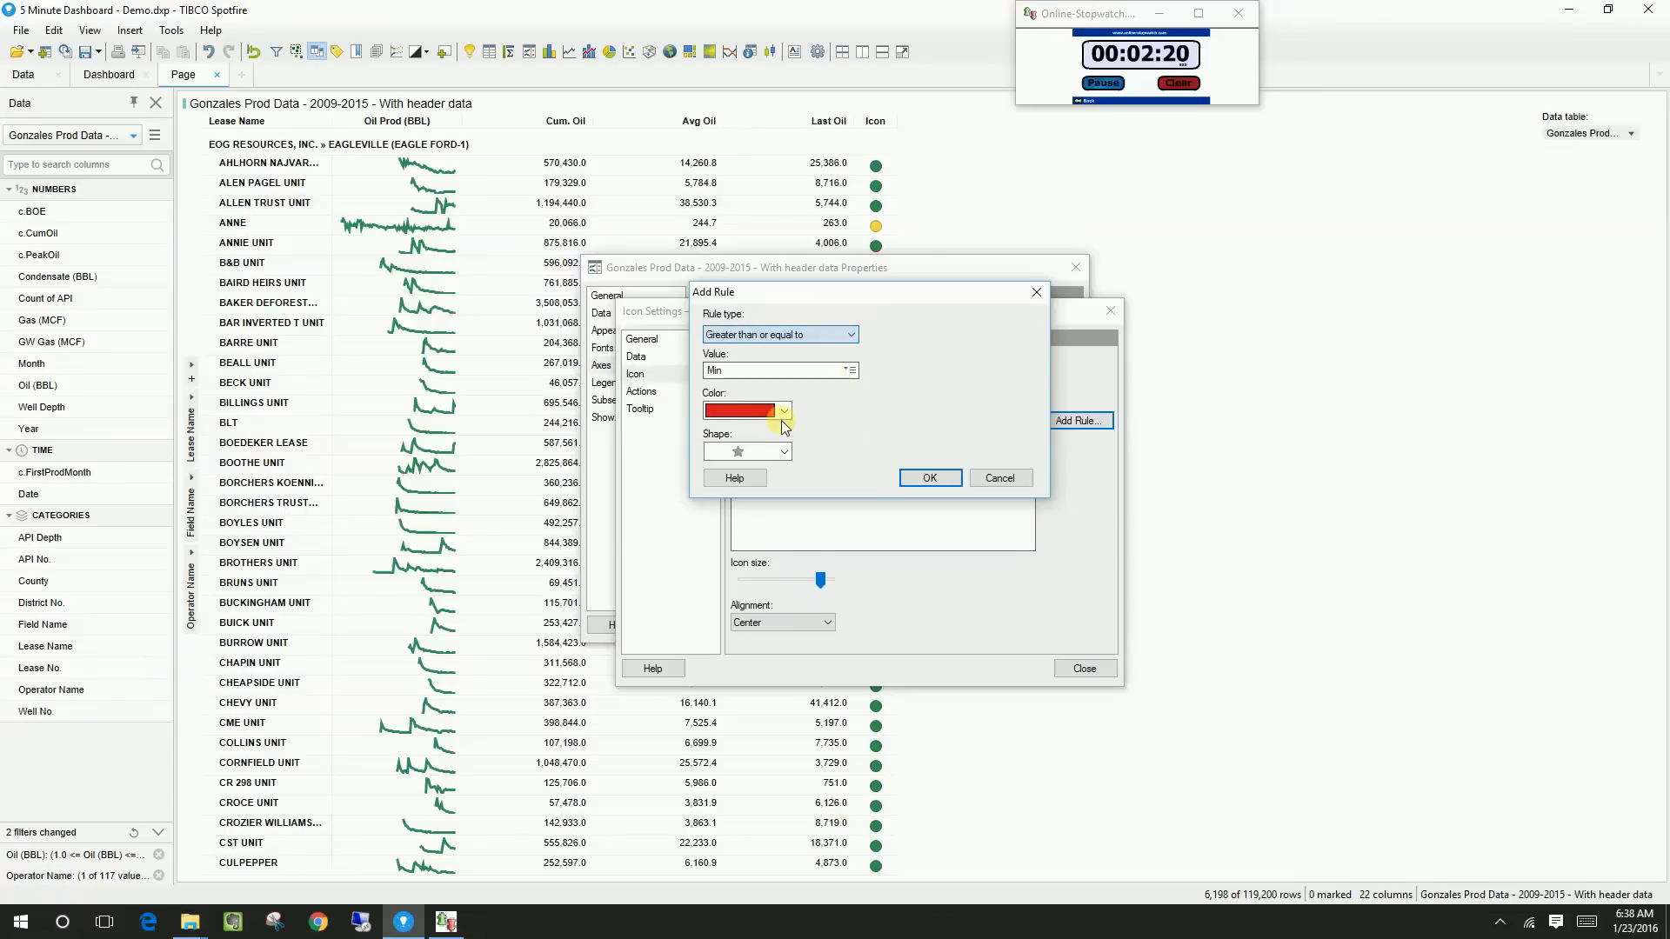
{"action": "left_click", "coordinate": [850, 370]}
{"action": "left_click", "coordinate": [905, 484]}
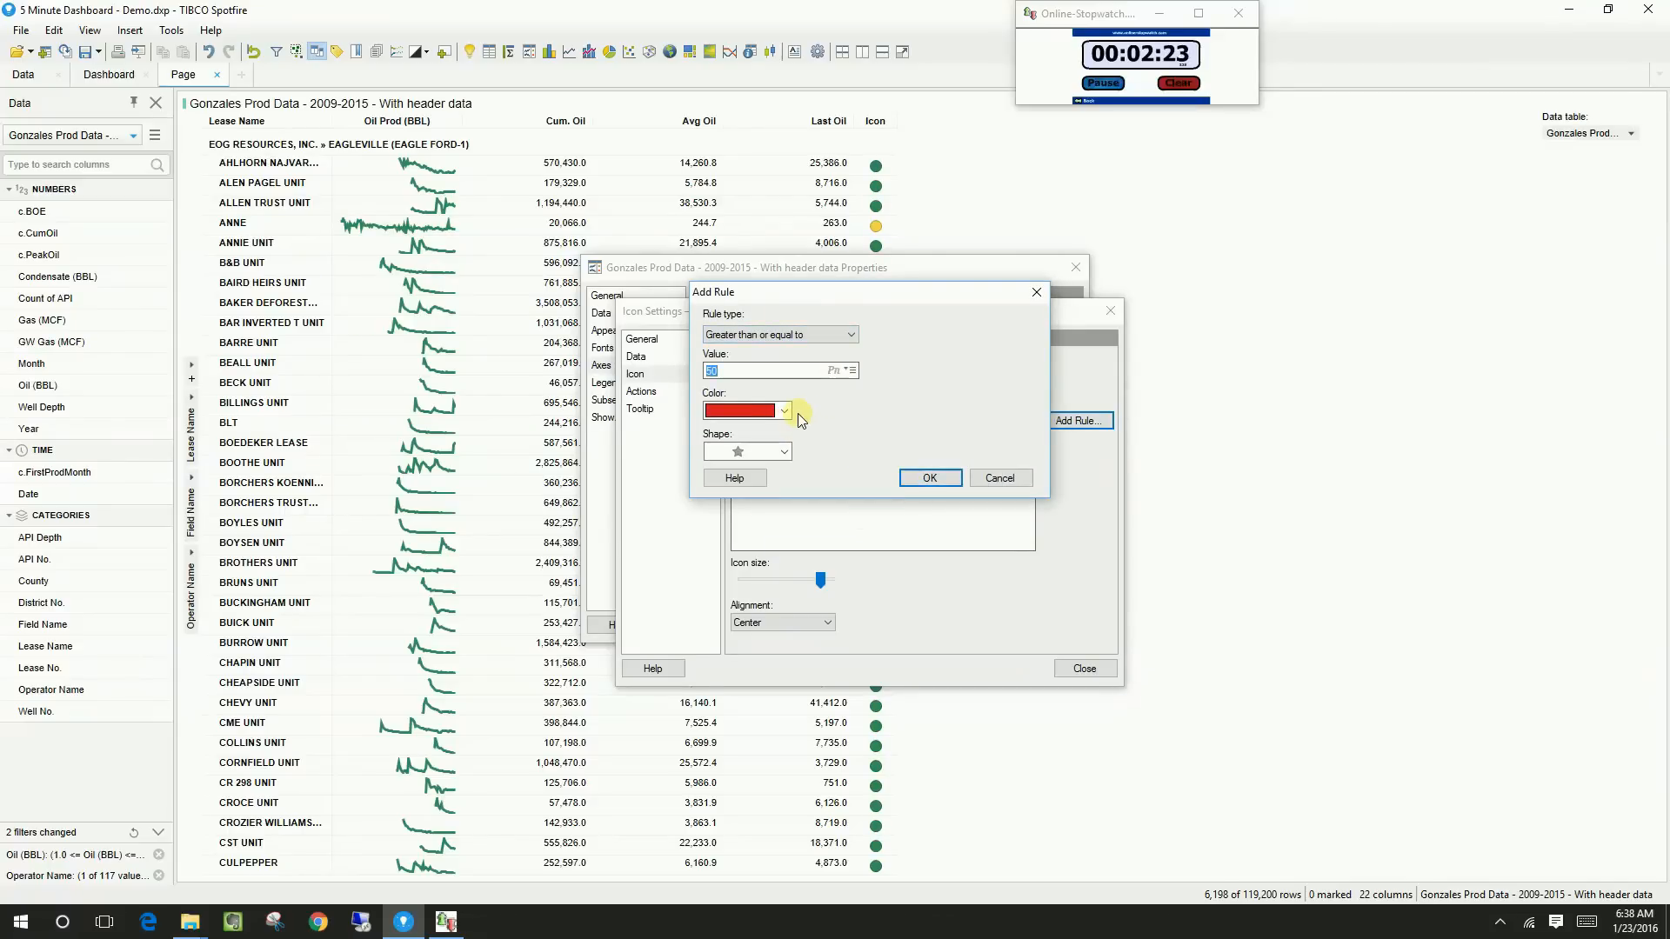
{"action": "type", "text": "90"}
{"action": "left_click", "coordinate": [759, 415]}
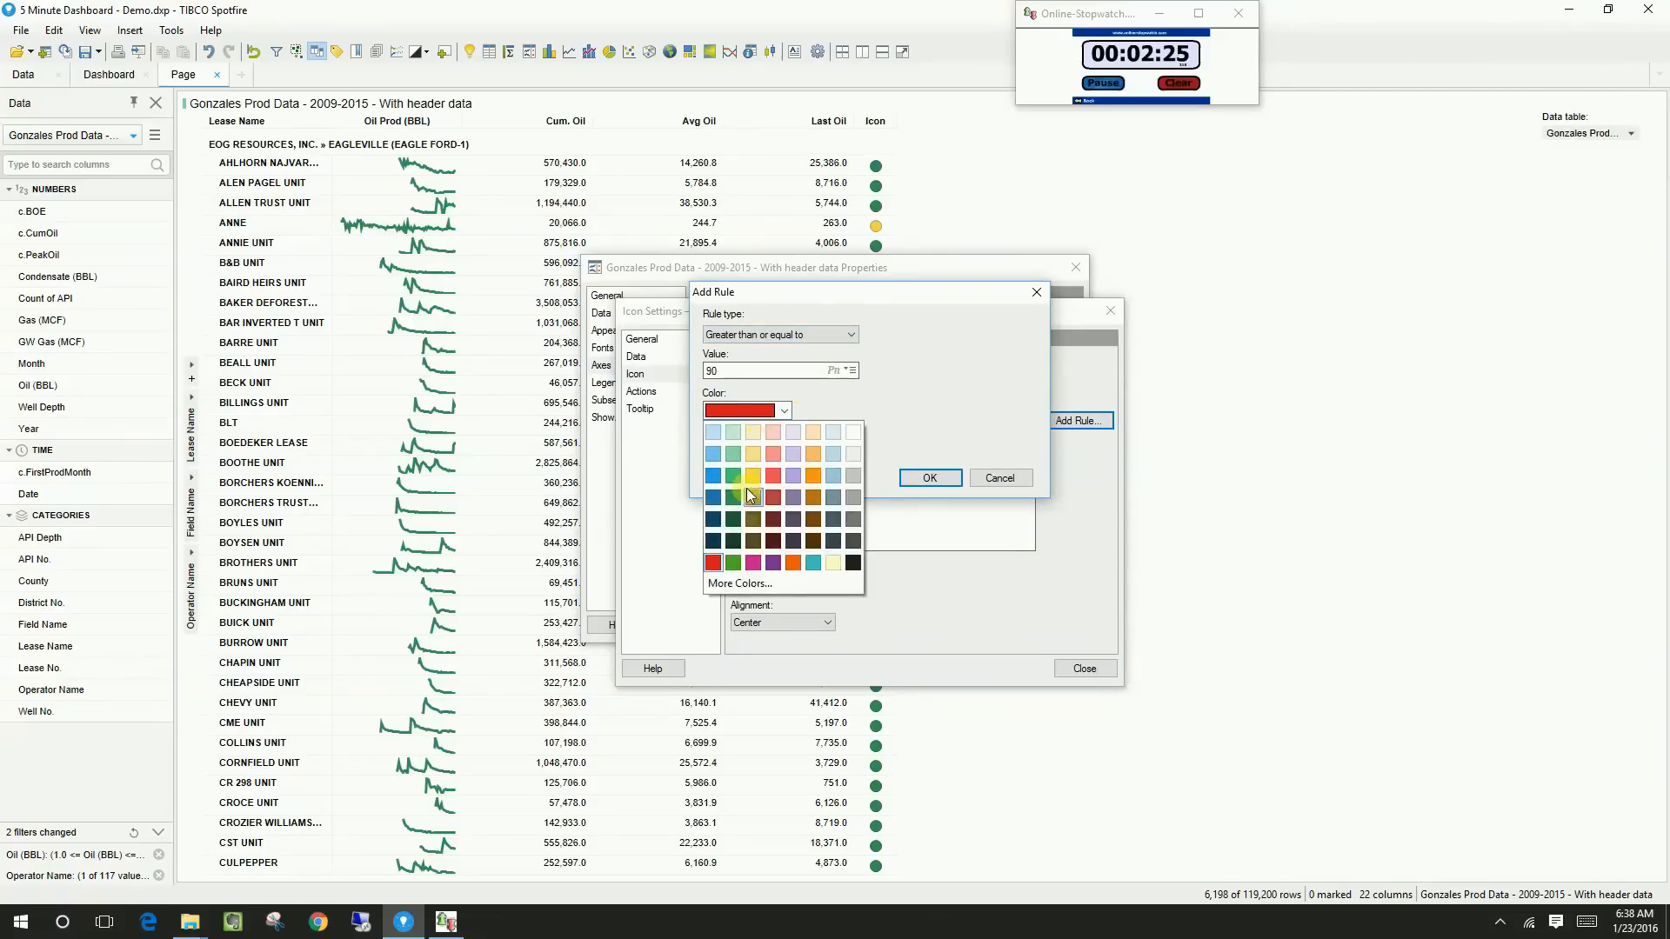
{"action": "left_click", "coordinate": [741, 520]}
{"action": "left_click", "coordinate": [928, 479]}
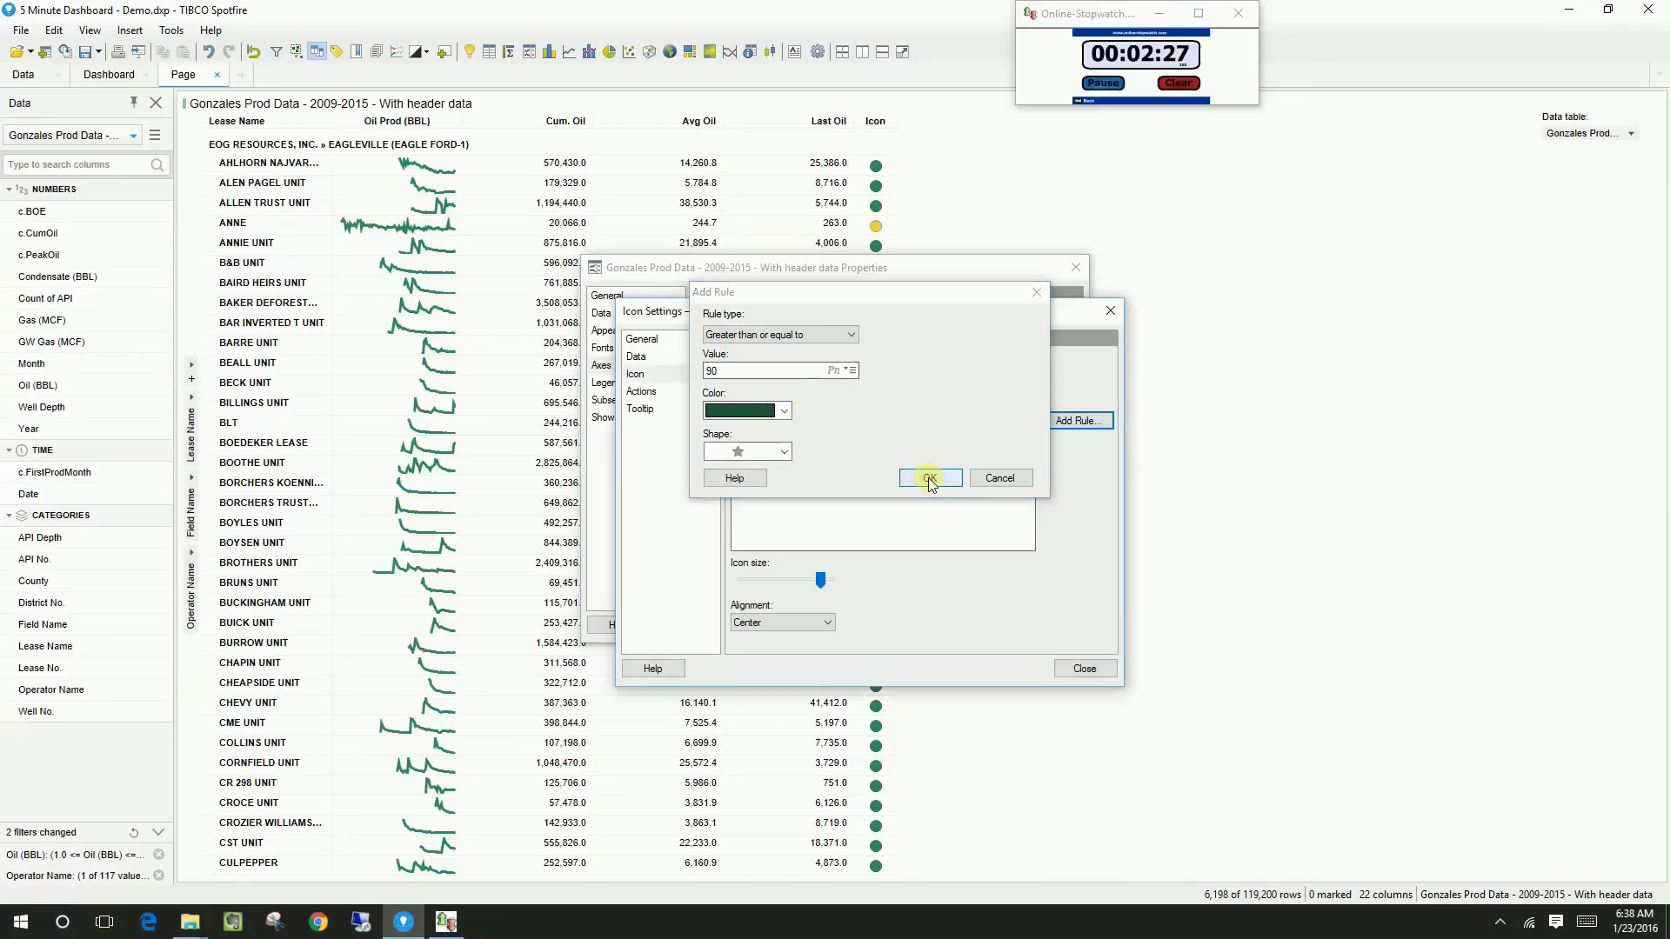
{"action": "left_click", "coordinate": [1082, 670]}
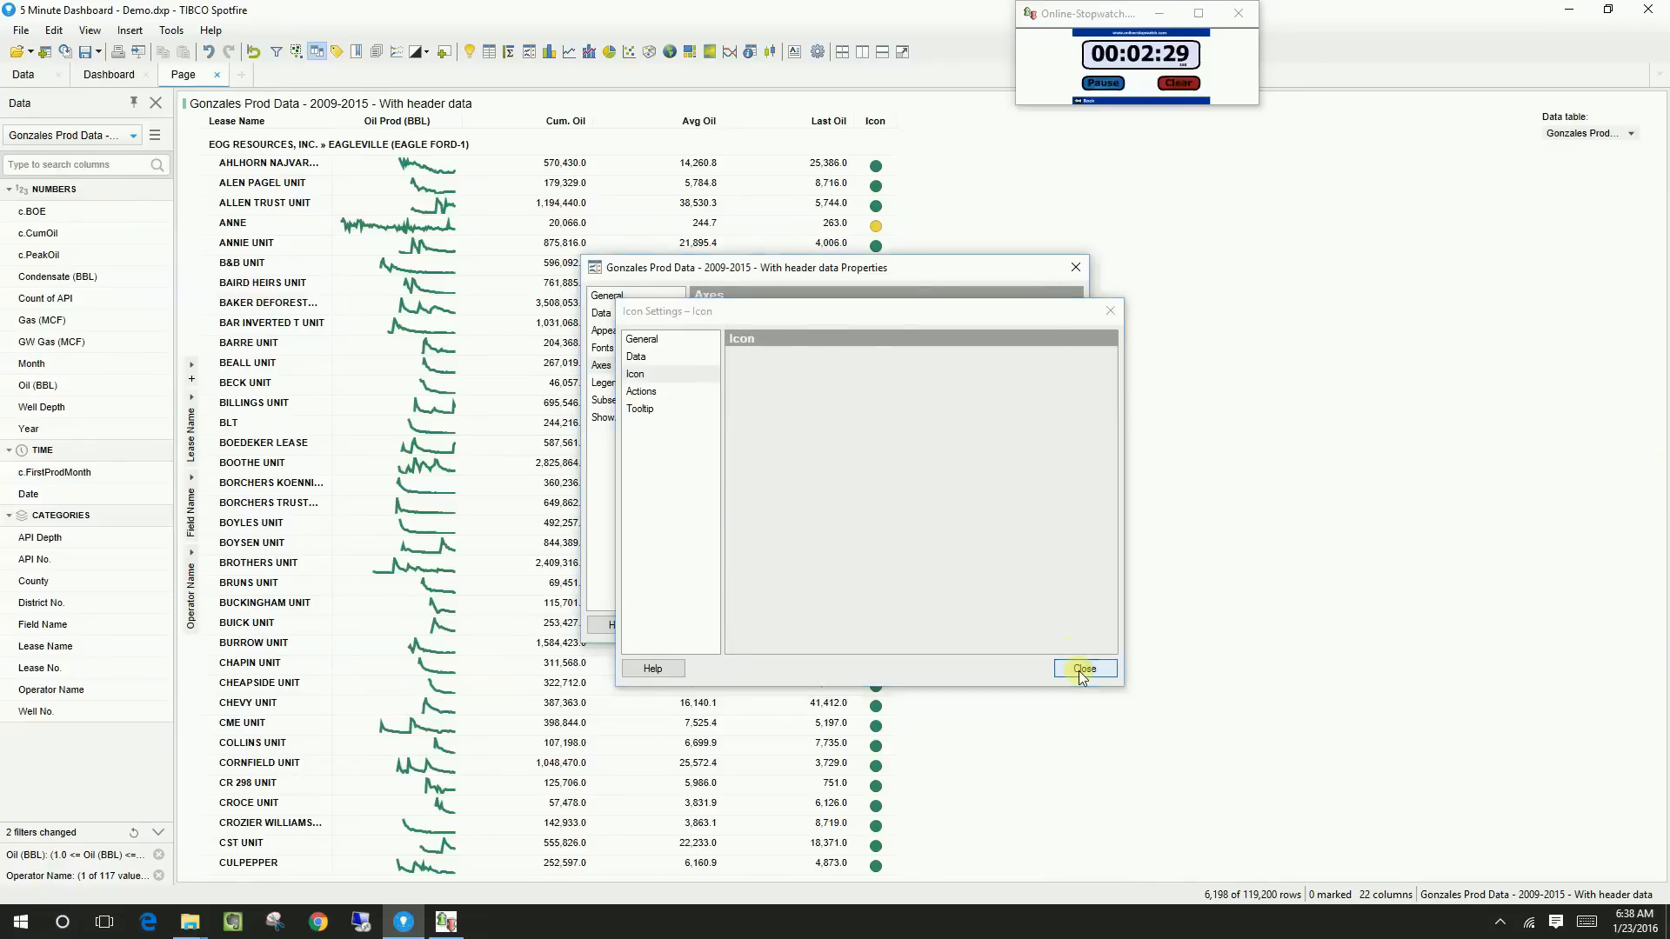
Add a second icon column and calculate its icons using Avg of Oil (BBL)
{"action": "left_click", "coordinate": [1059, 380]}
{"action": "left_click", "coordinate": [1051, 441]}
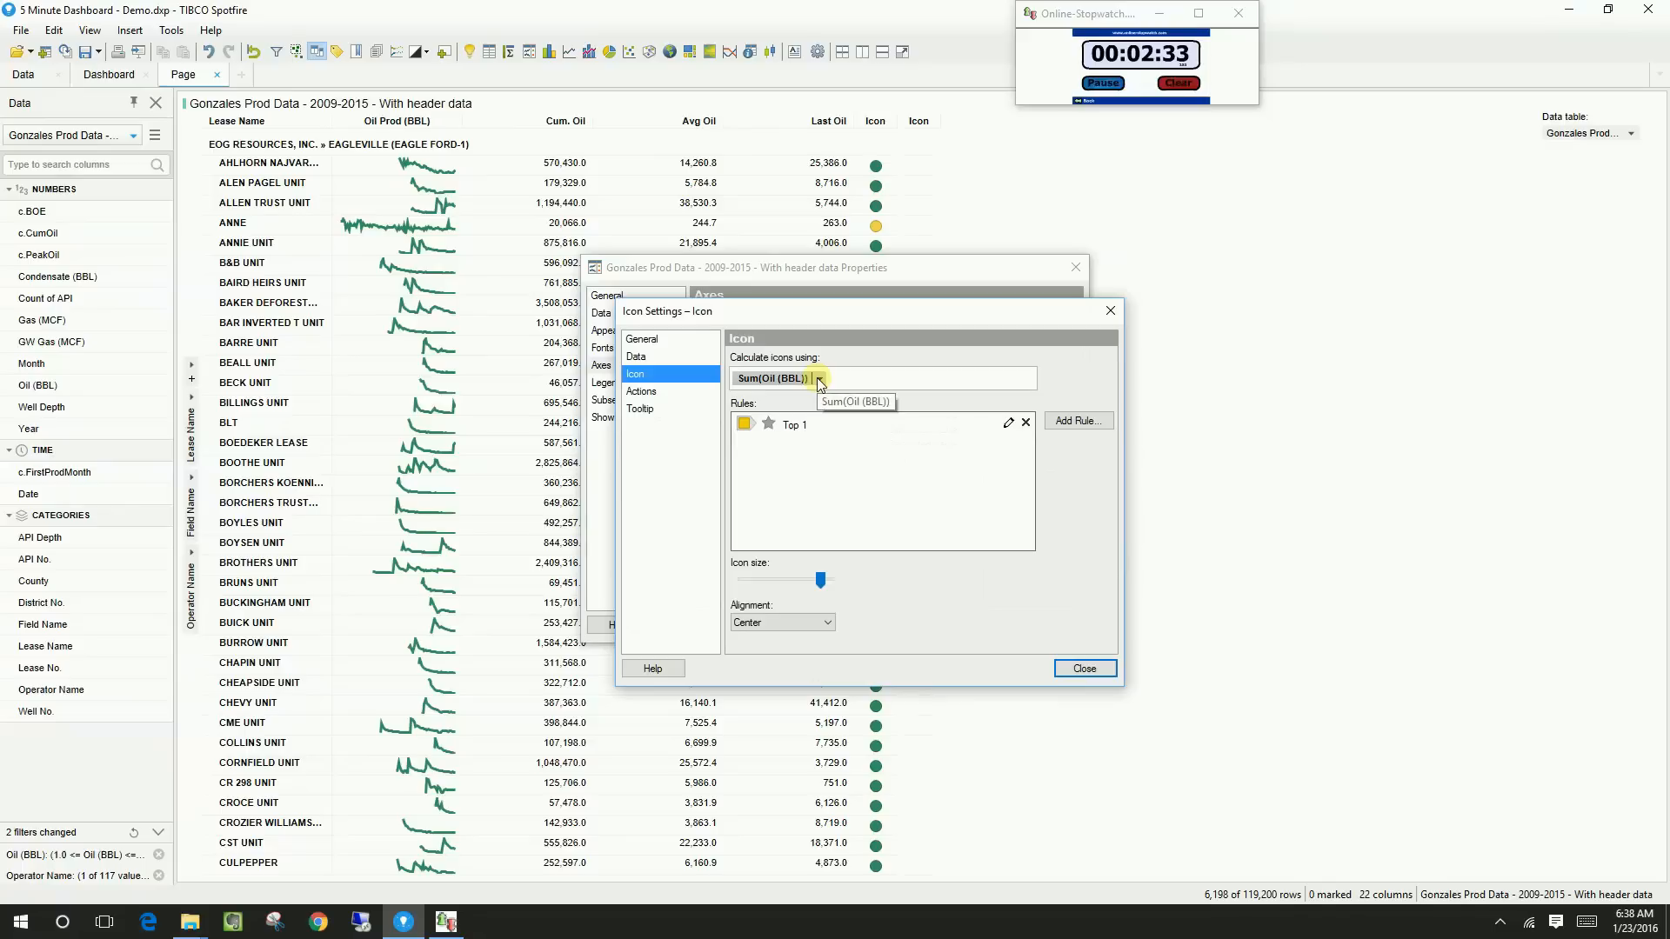
{"action": "left_click", "coordinate": [818, 380]}
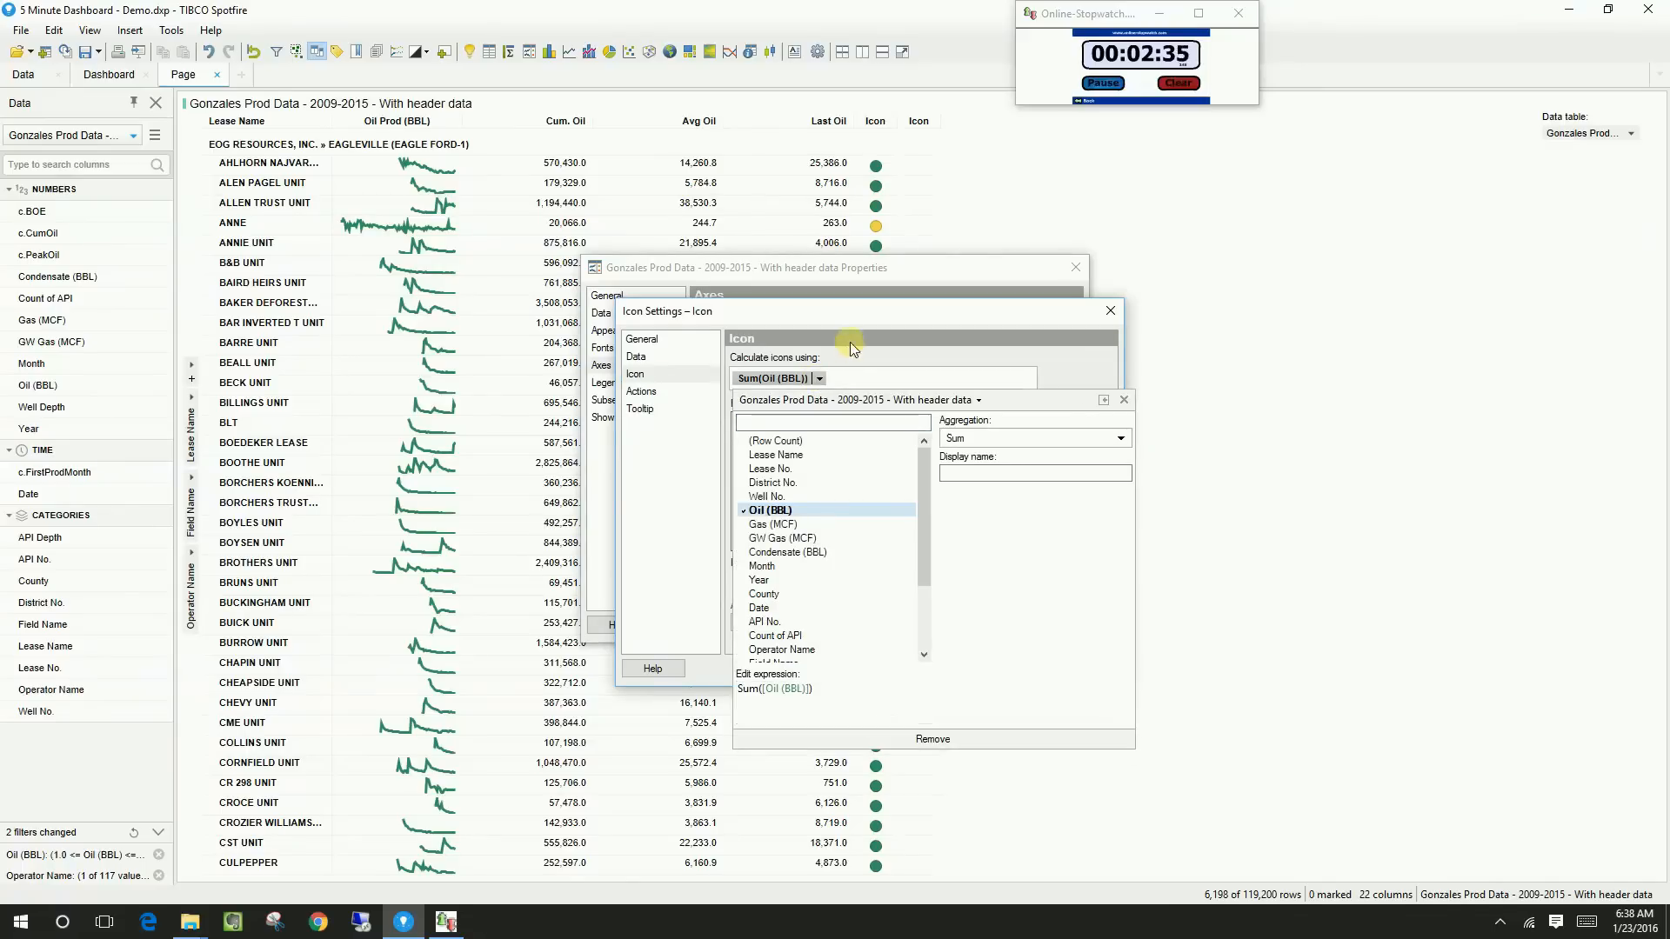
{"action": "left_click", "coordinate": [961, 438]}
{"action": "left_click", "coordinate": [984, 489]}
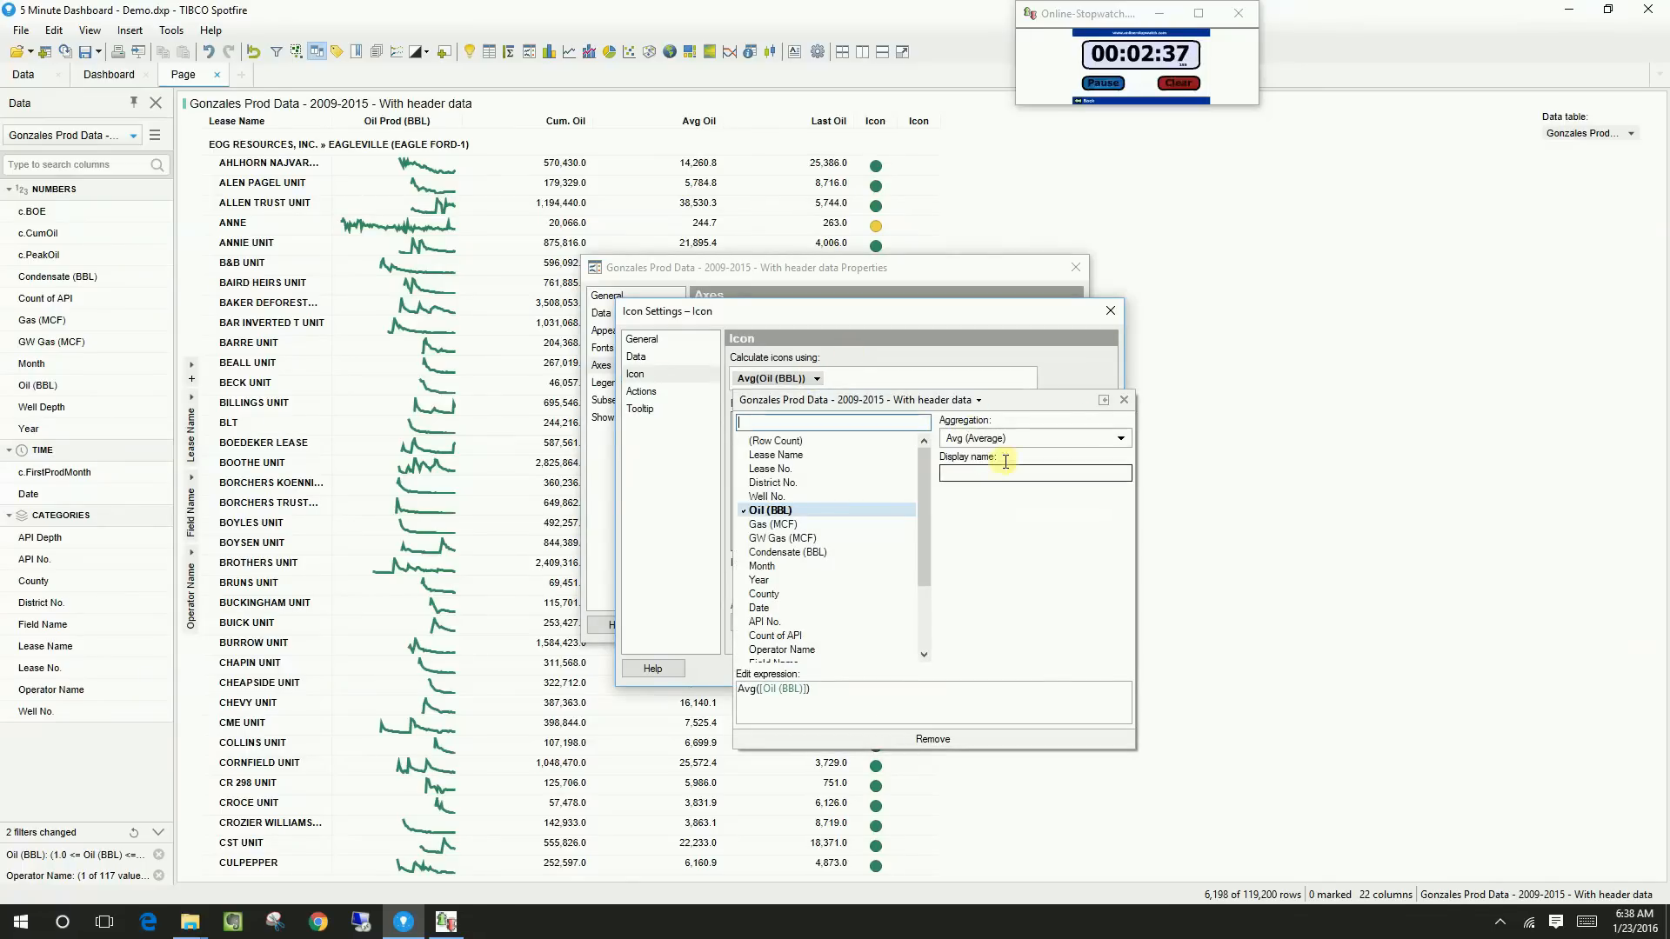
{"action": "left_click", "coordinate": [1124, 400]}
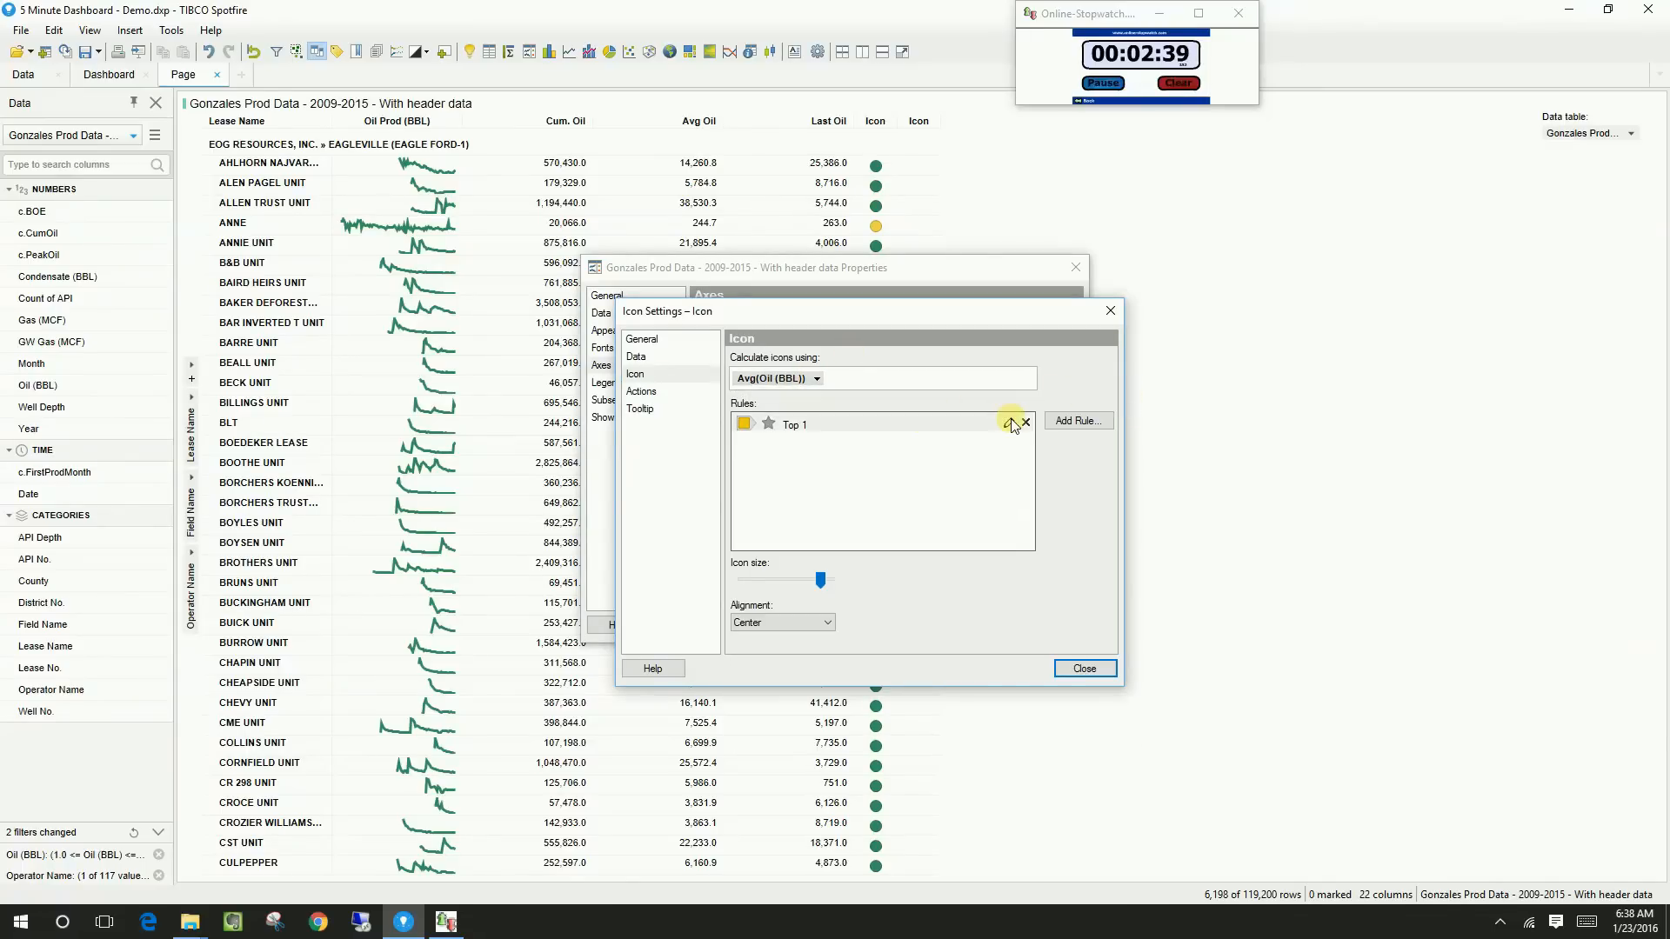
Change the new icon column's rule to Top 10 and name the column "Top 10 Wells (Avg Prod)"
{"action": "left_click", "coordinate": [1008, 423]}
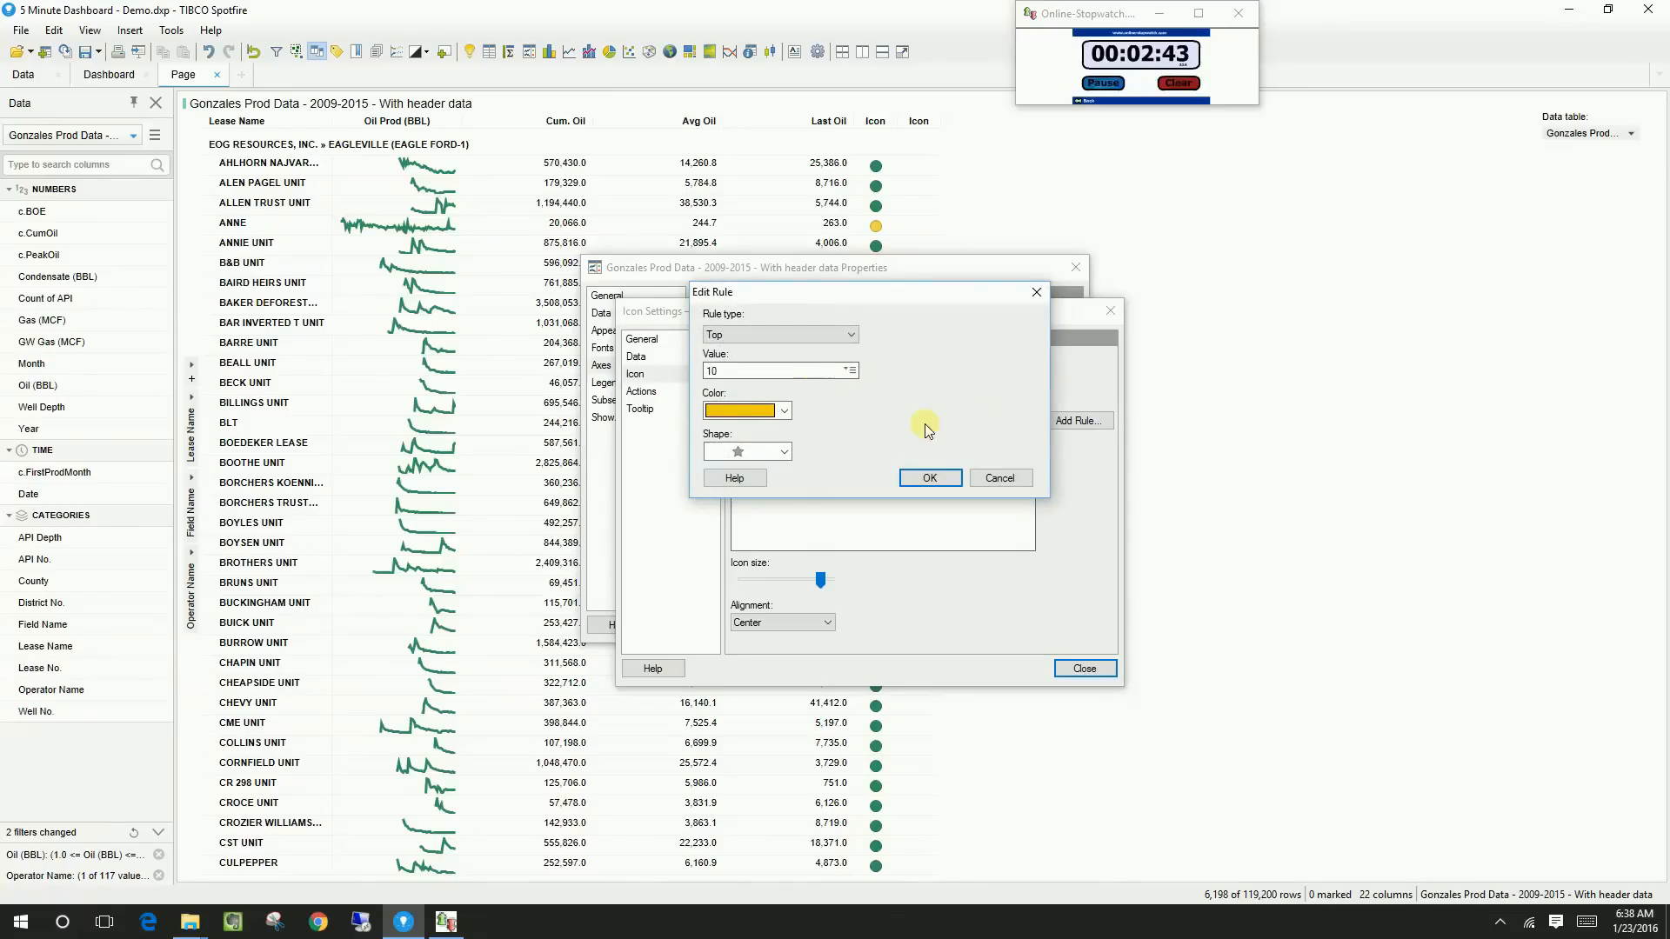
{"action": "left_click", "coordinate": [929, 477]}
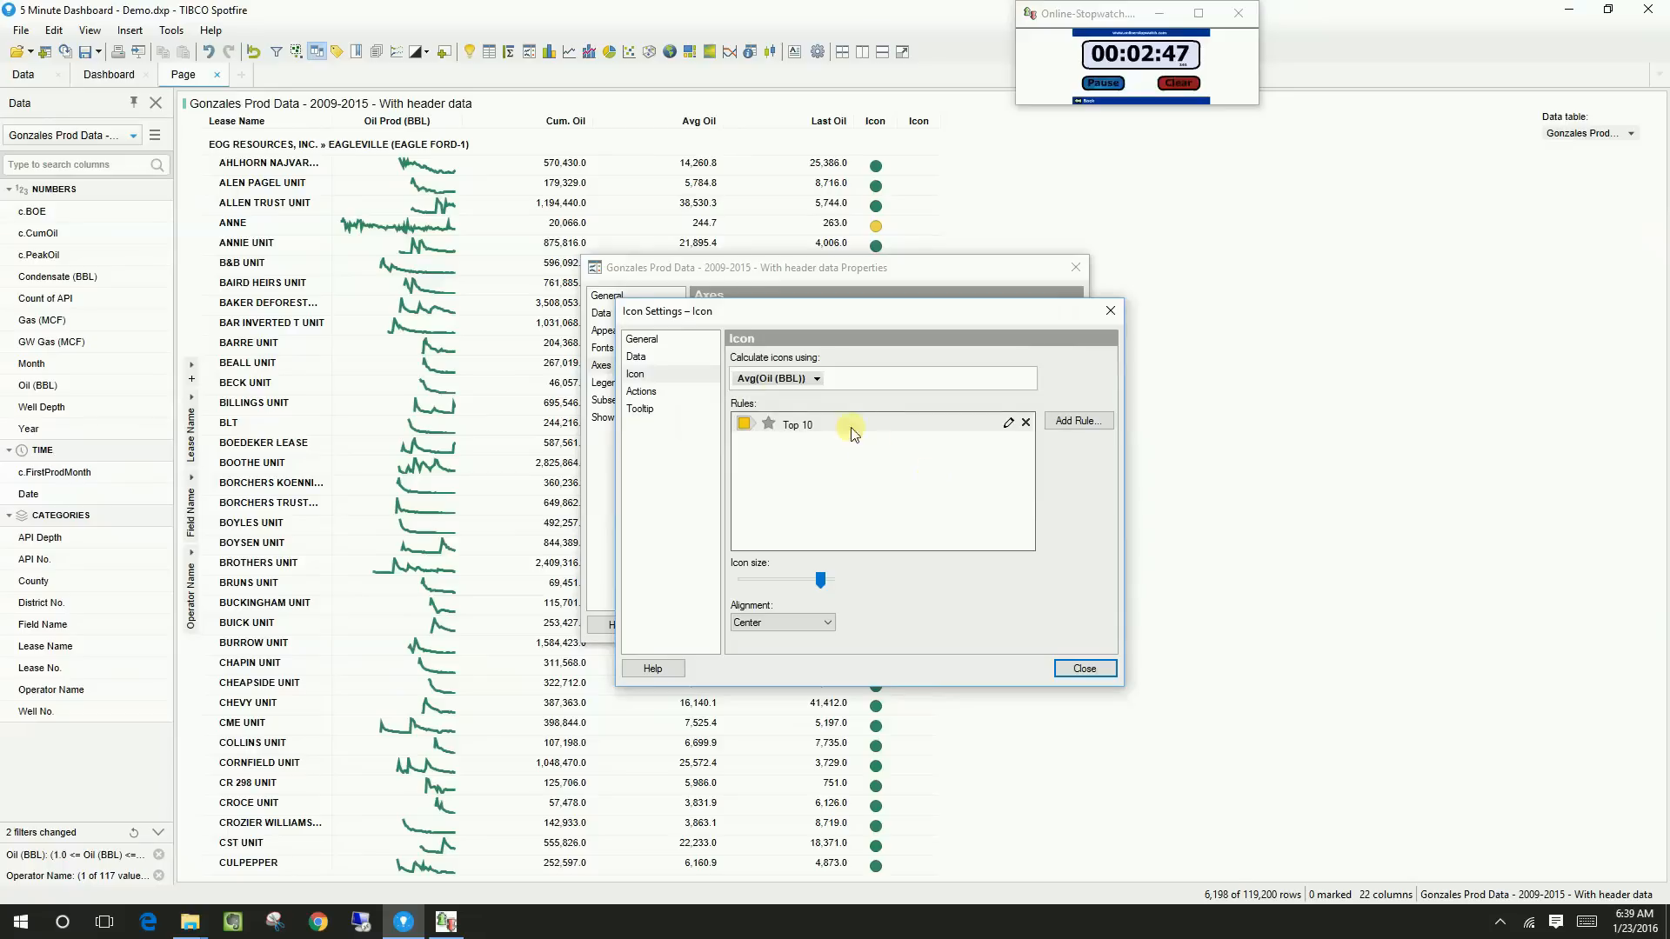
{"action": "left_click", "coordinate": [687, 339]}
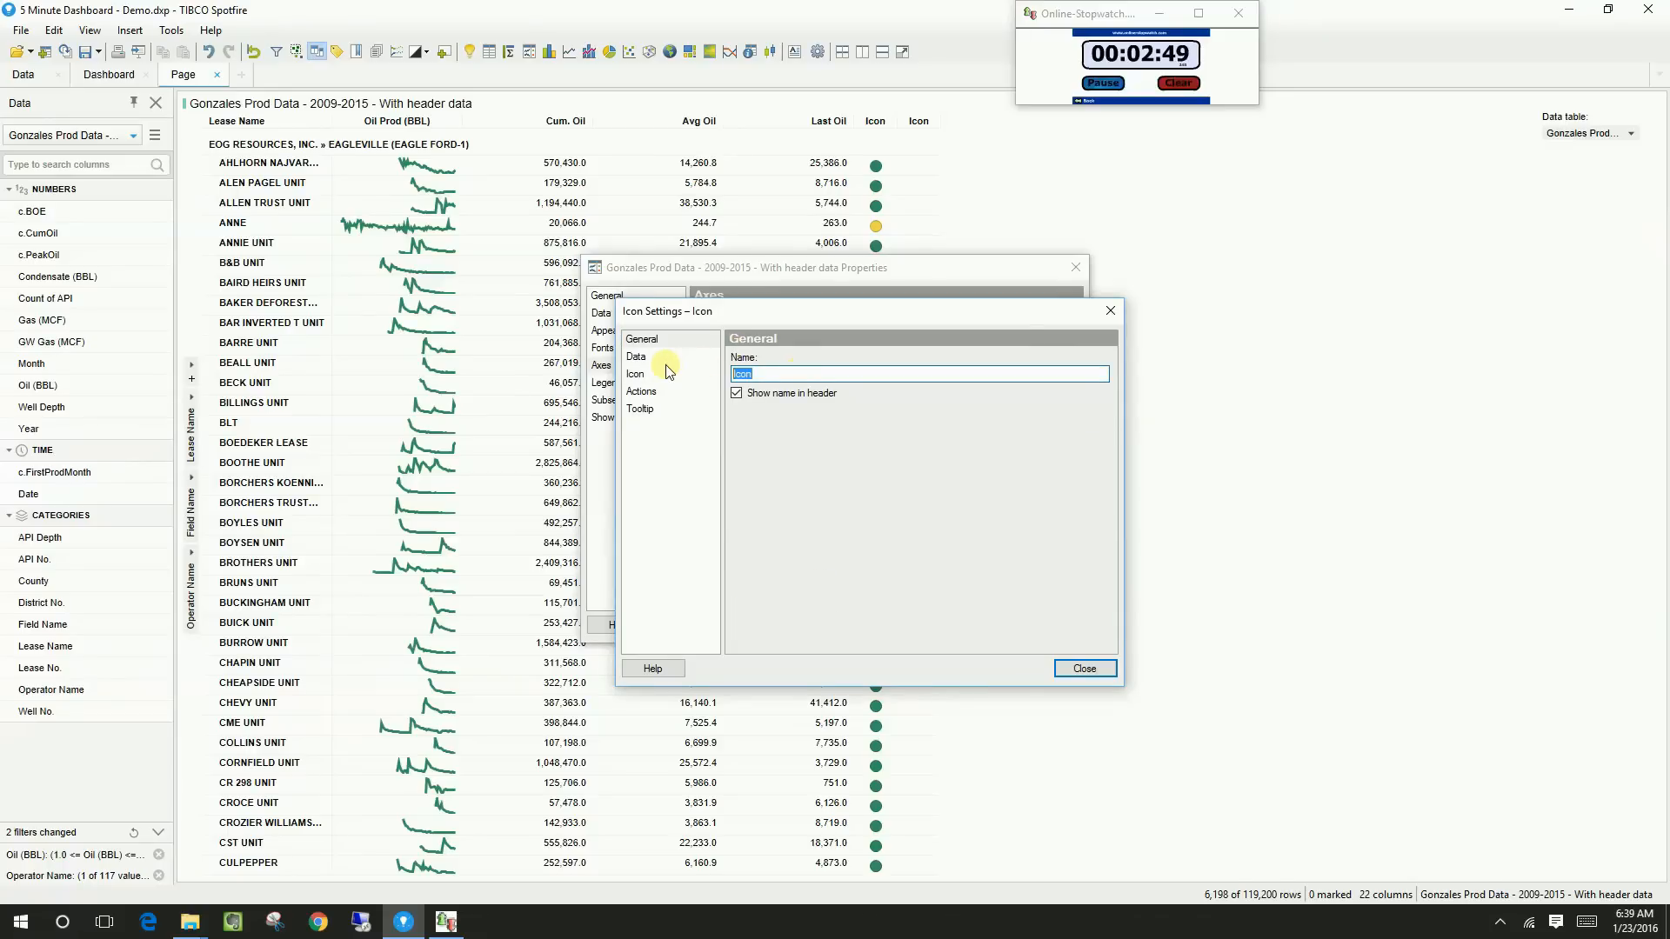
{"action": "type", "text": "Top 10 W"}
{"action": "type", "text": ")"}
{"action": "key", "text": "Return"}
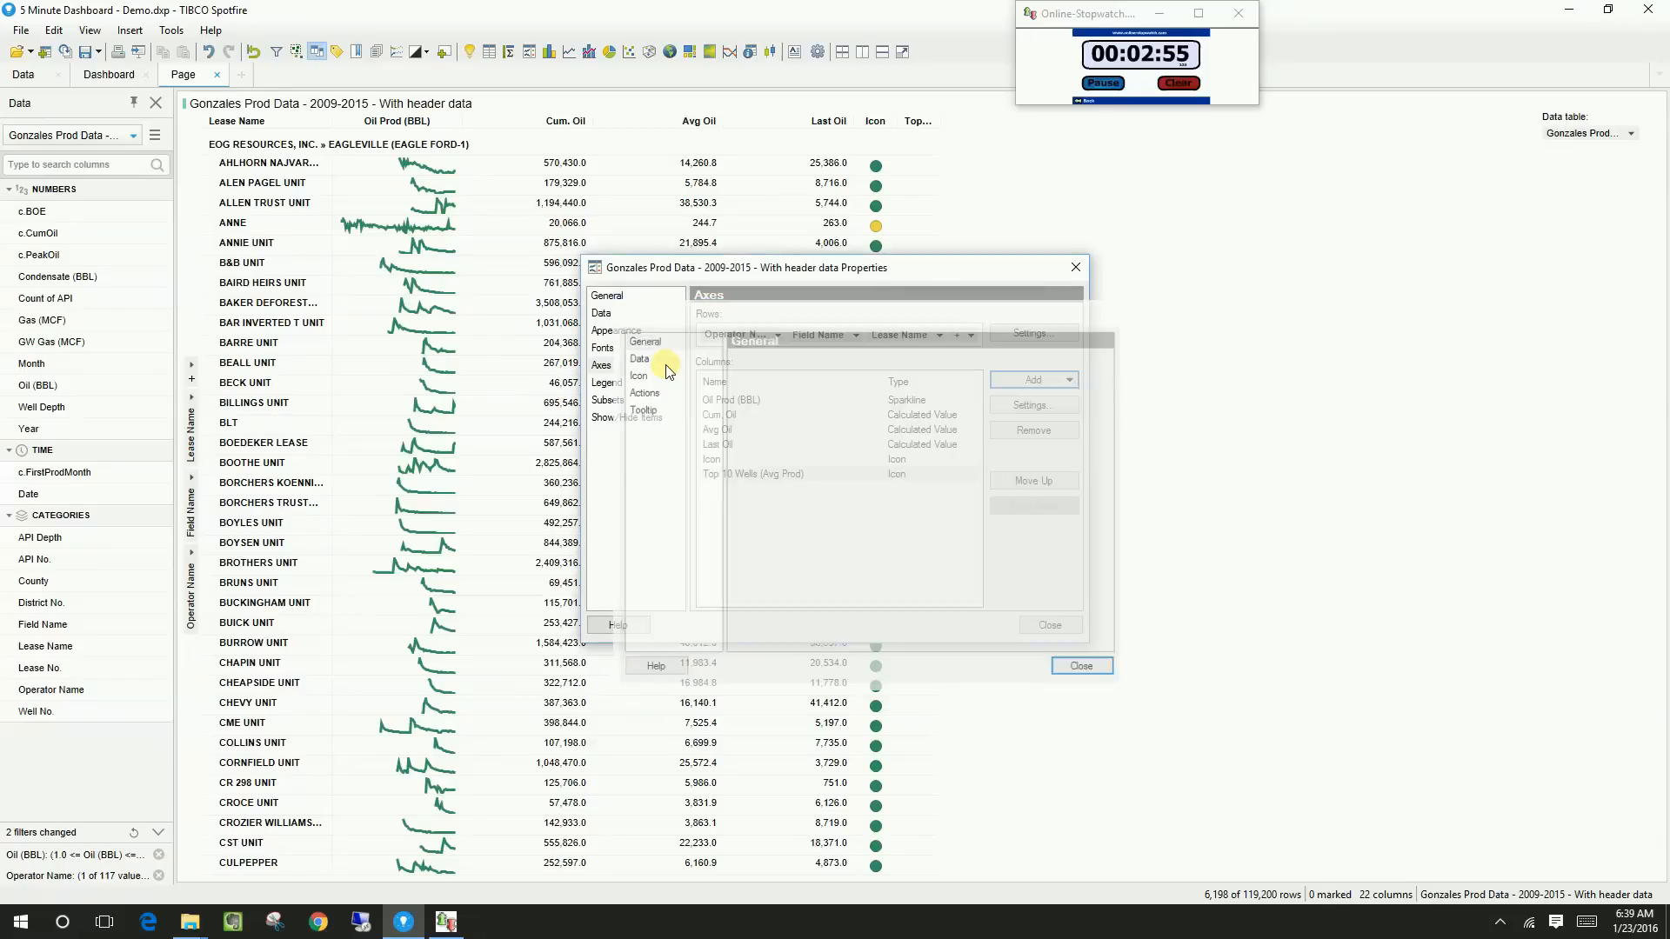
Rename the first icon column "Performance Indicator" and close the table properties
{"action": "left_click", "coordinate": [896, 459]}
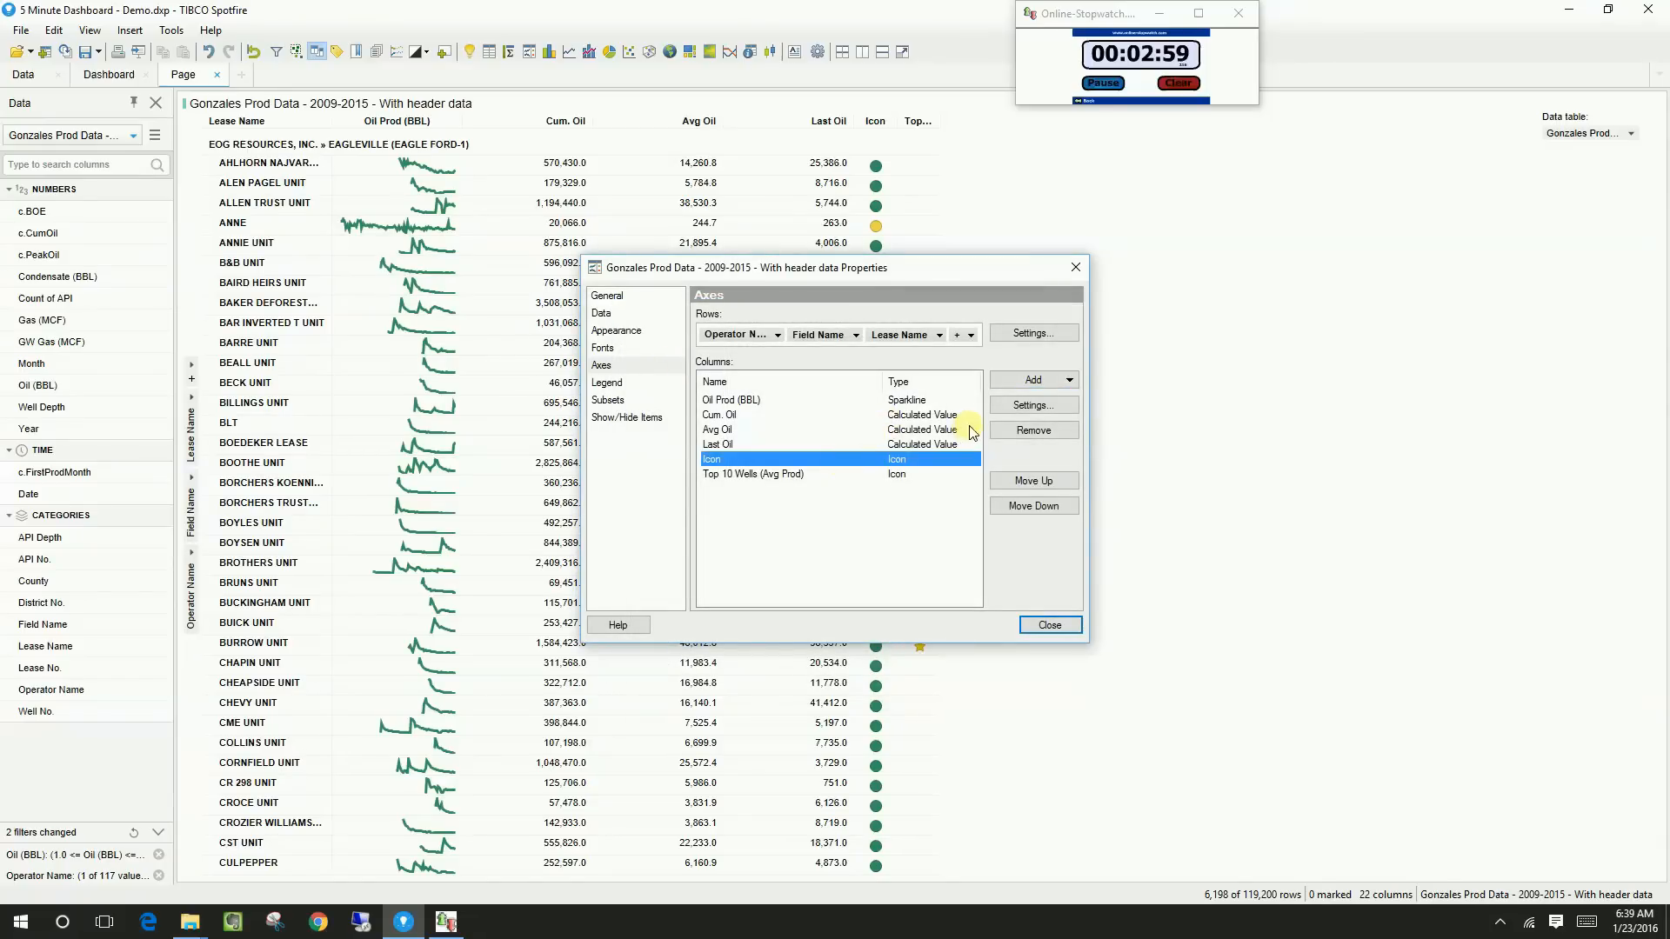
{"action": "left_click", "coordinate": [1033, 404]}
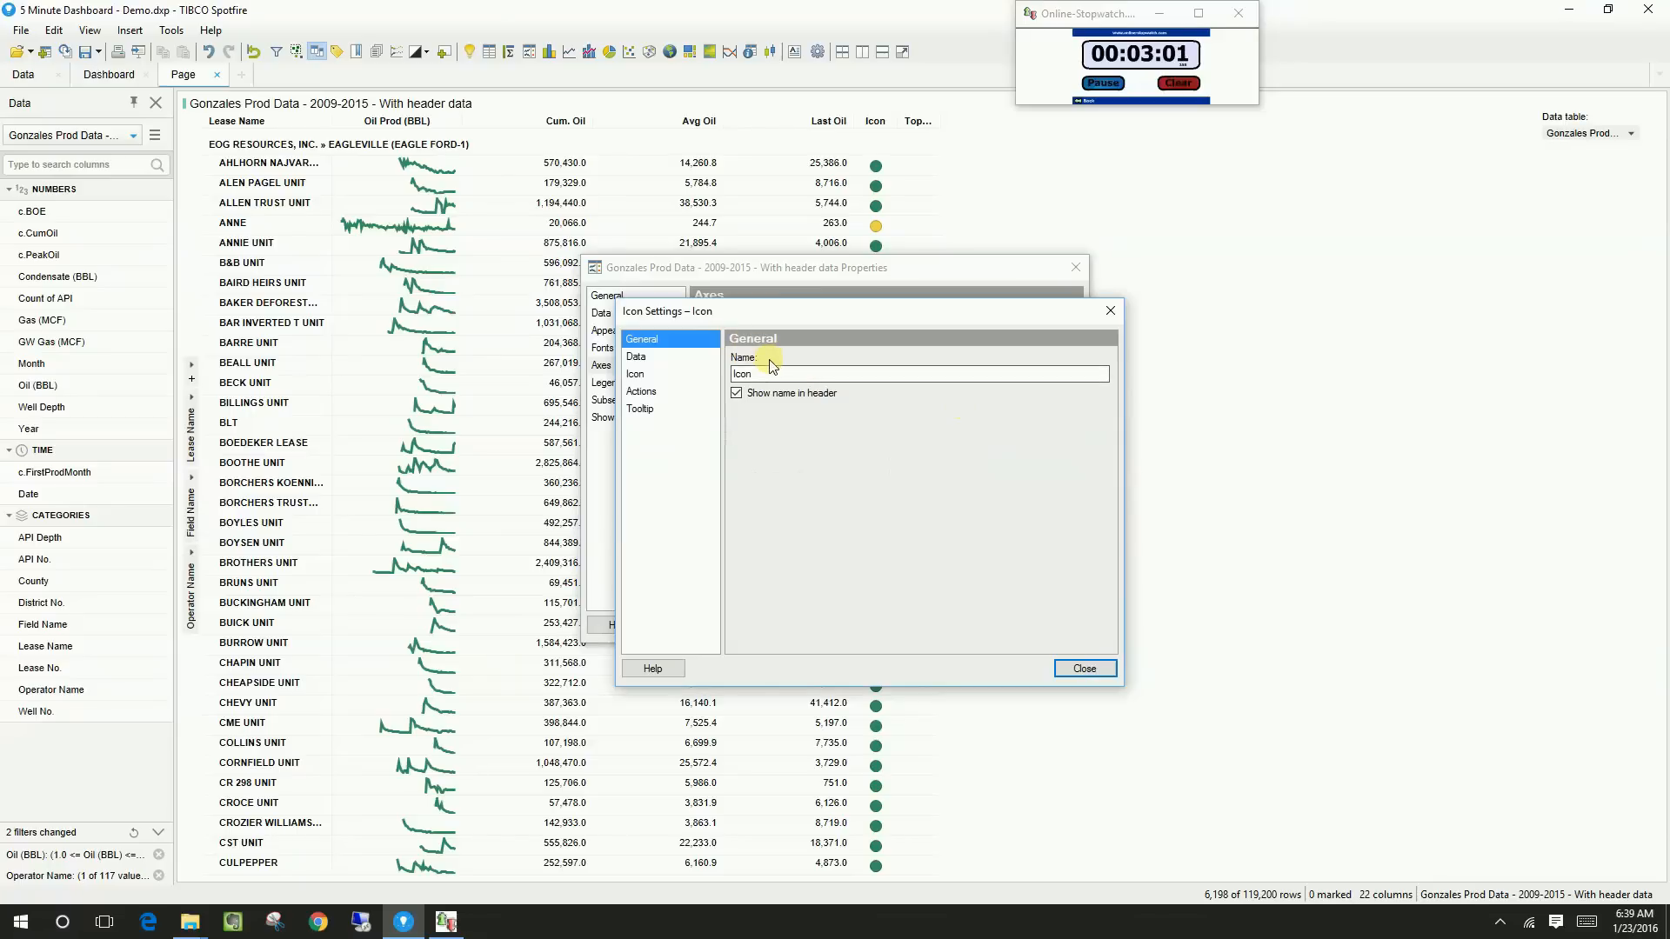
{"action": "double_click", "coordinate": [746, 374]}
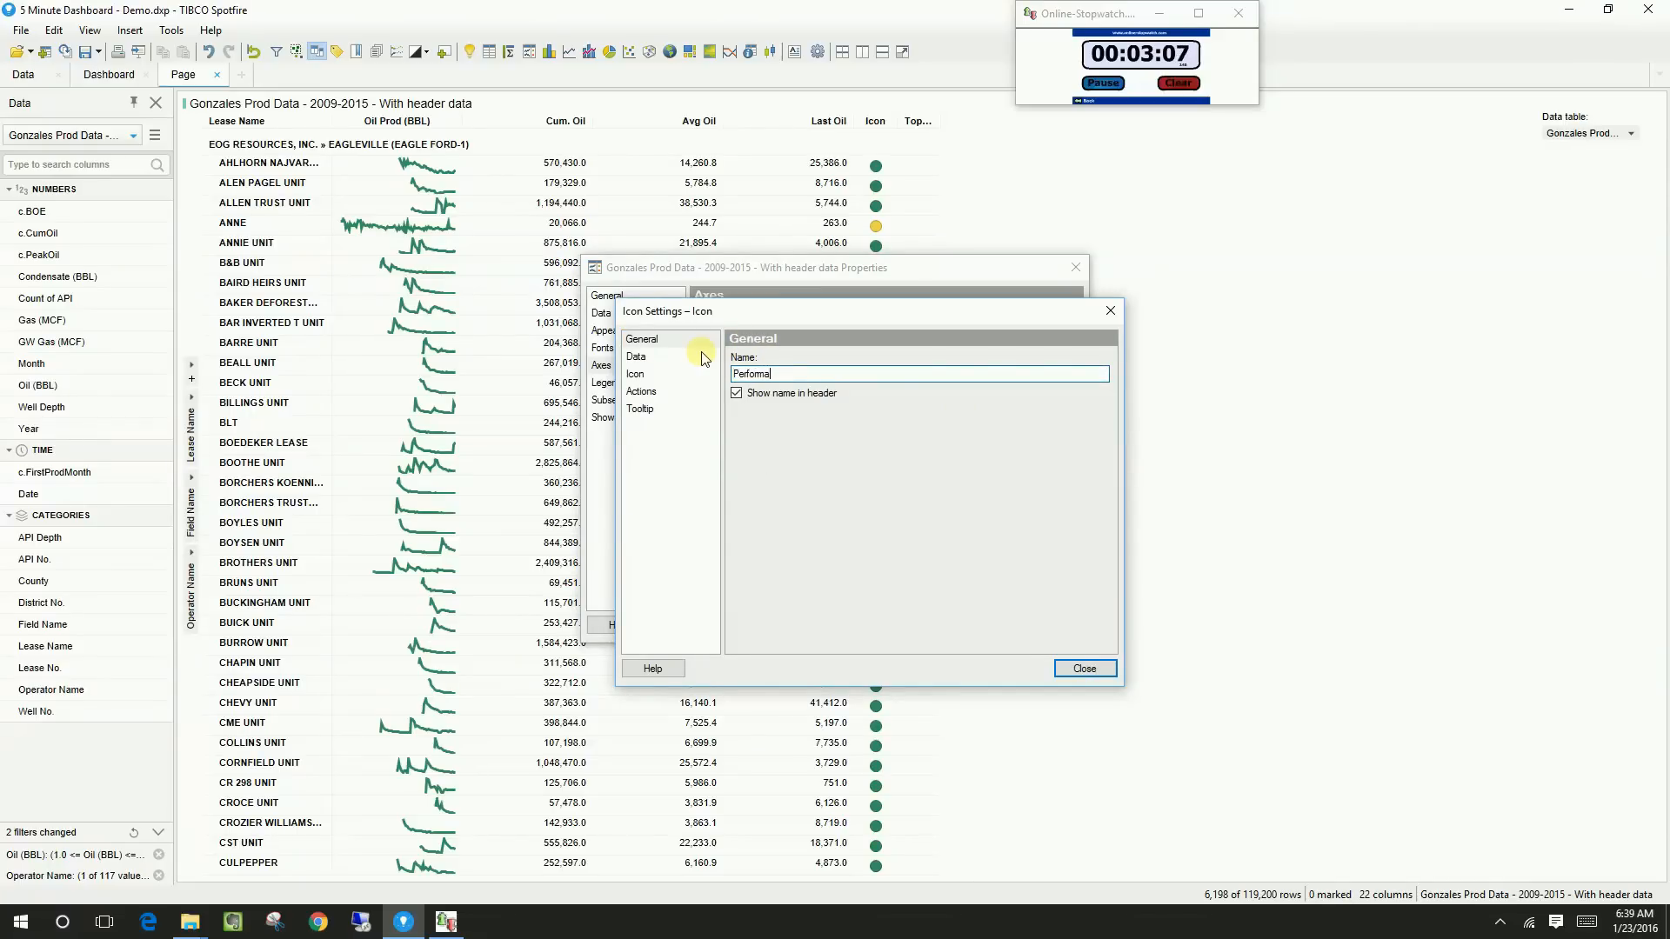
{"action": "type", "text": "Performance Indicator"}
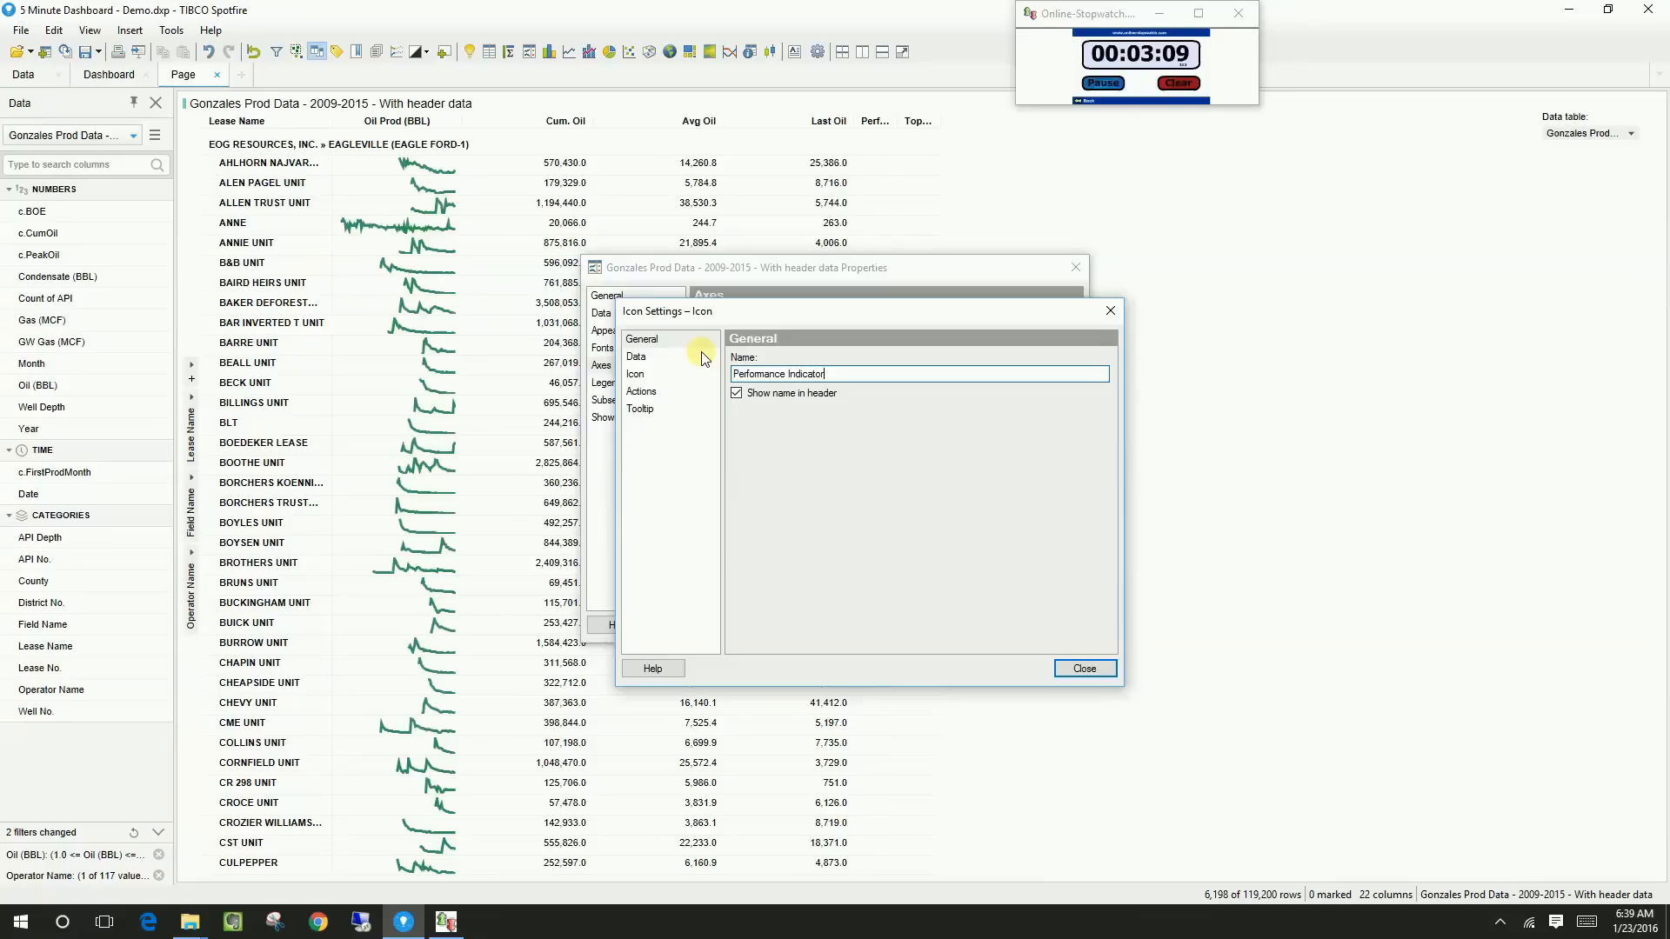
{"action": "key", "text": "Return"}
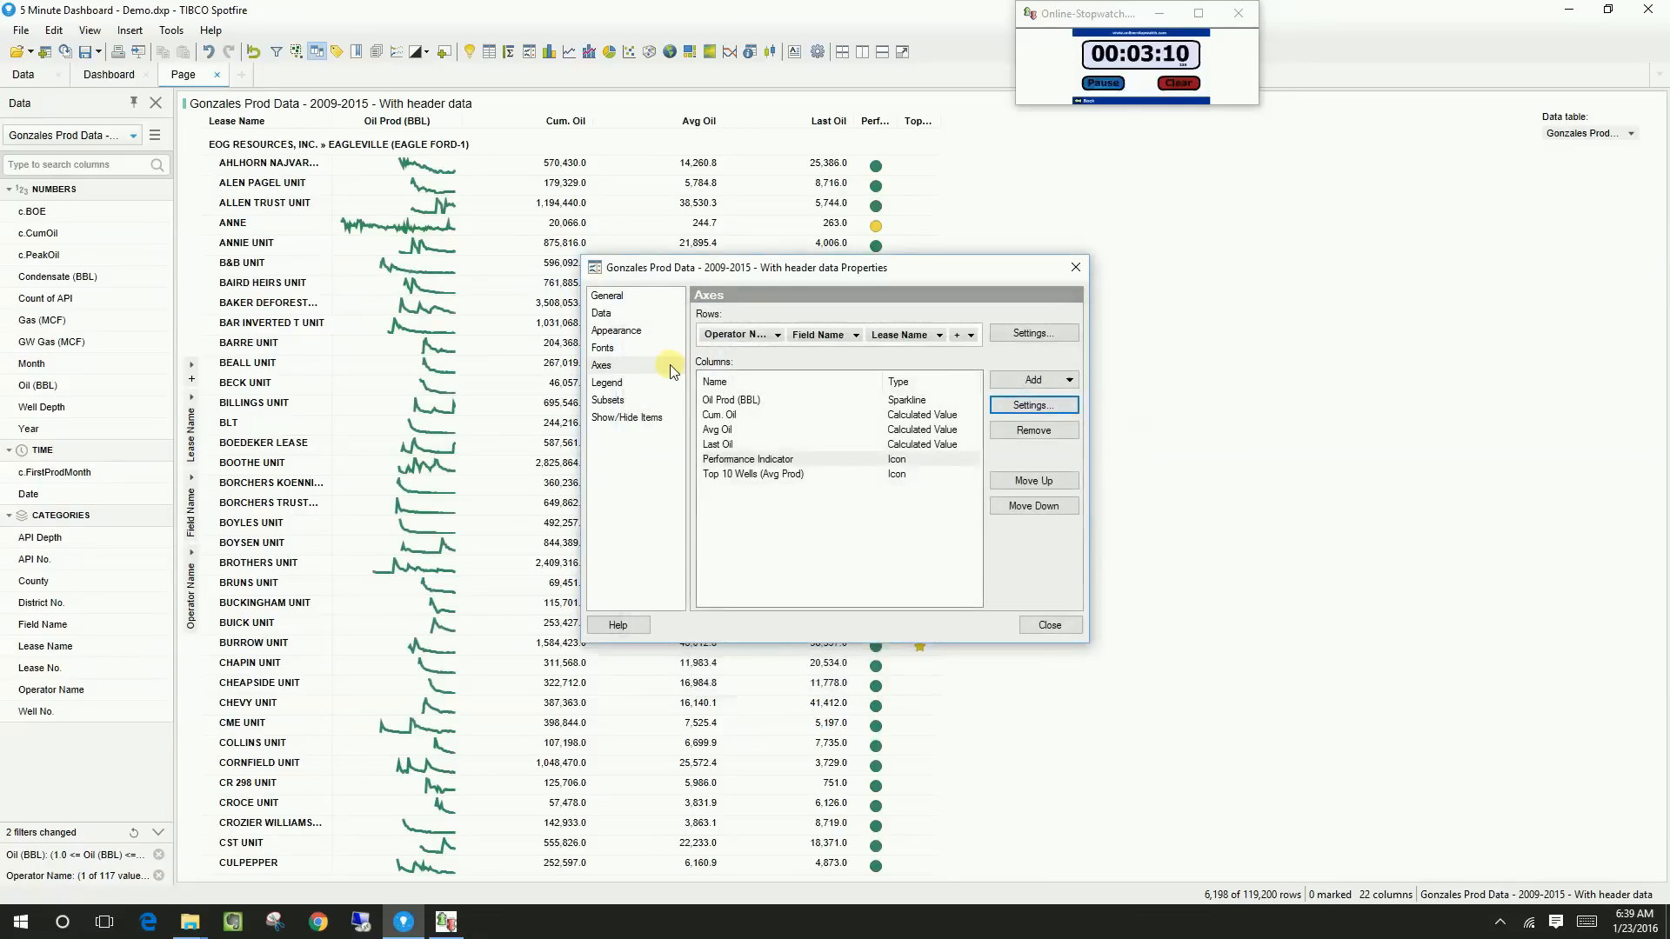
{"action": "left_click", "coordinate": [1051, 625]}
Set the graphical table's additional row spacing to 15 pixels in its appearance properties
{"action": "right_click", "coordinate": [648, 448]}
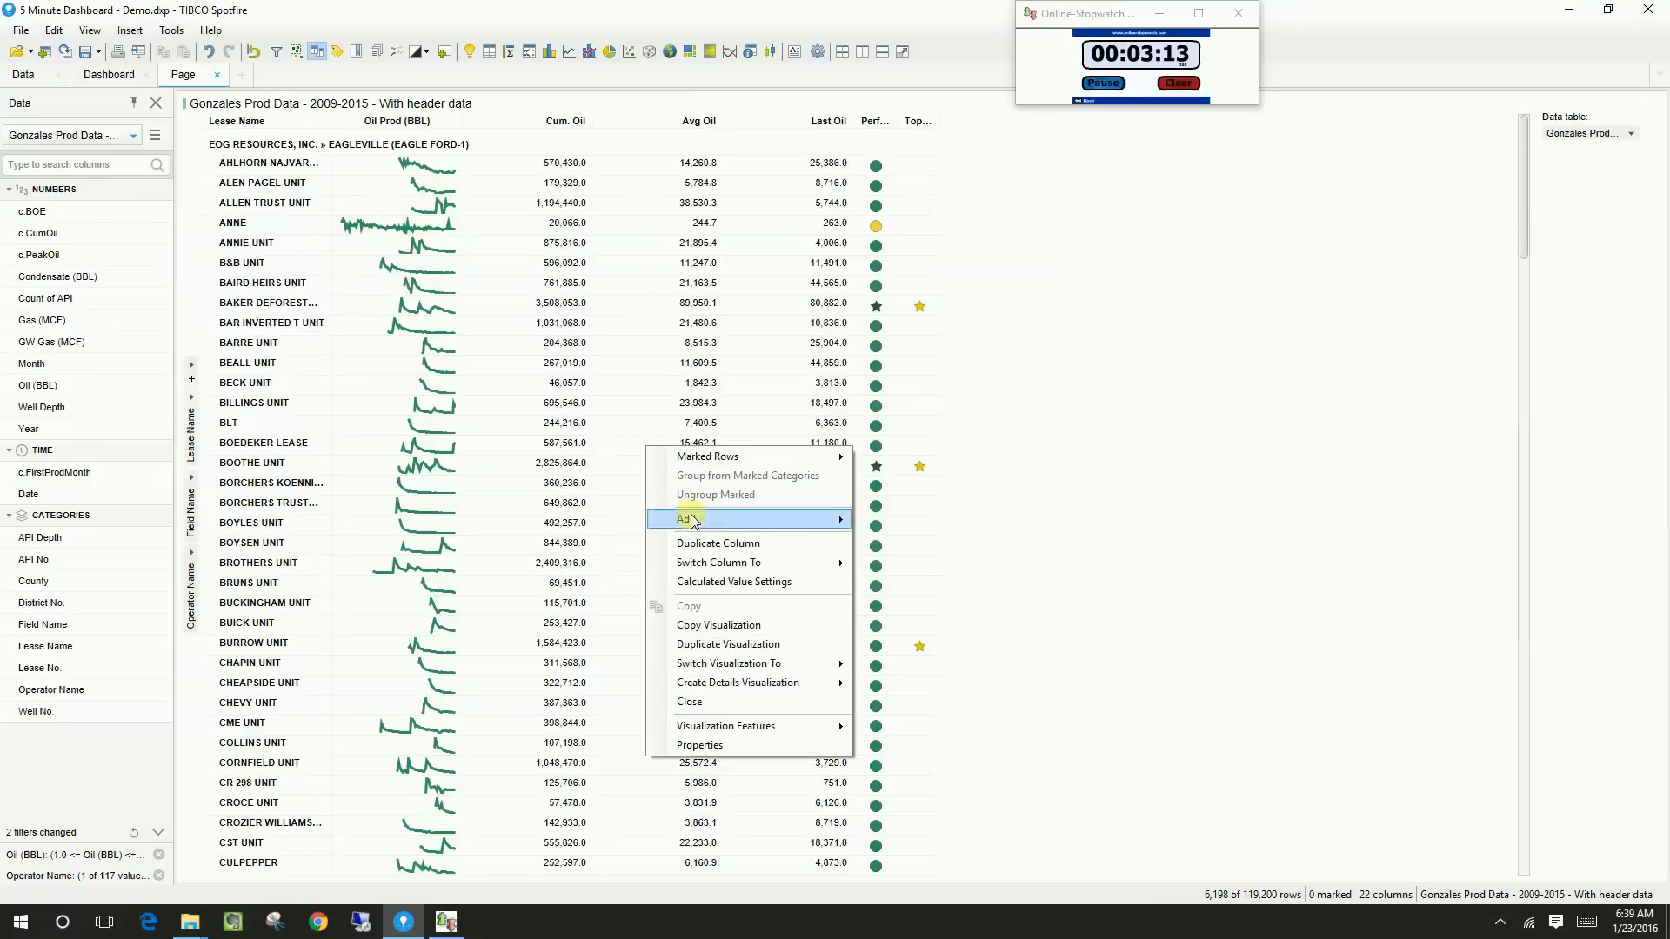
{"action": "left_click", "coordinate": [699, 744]}
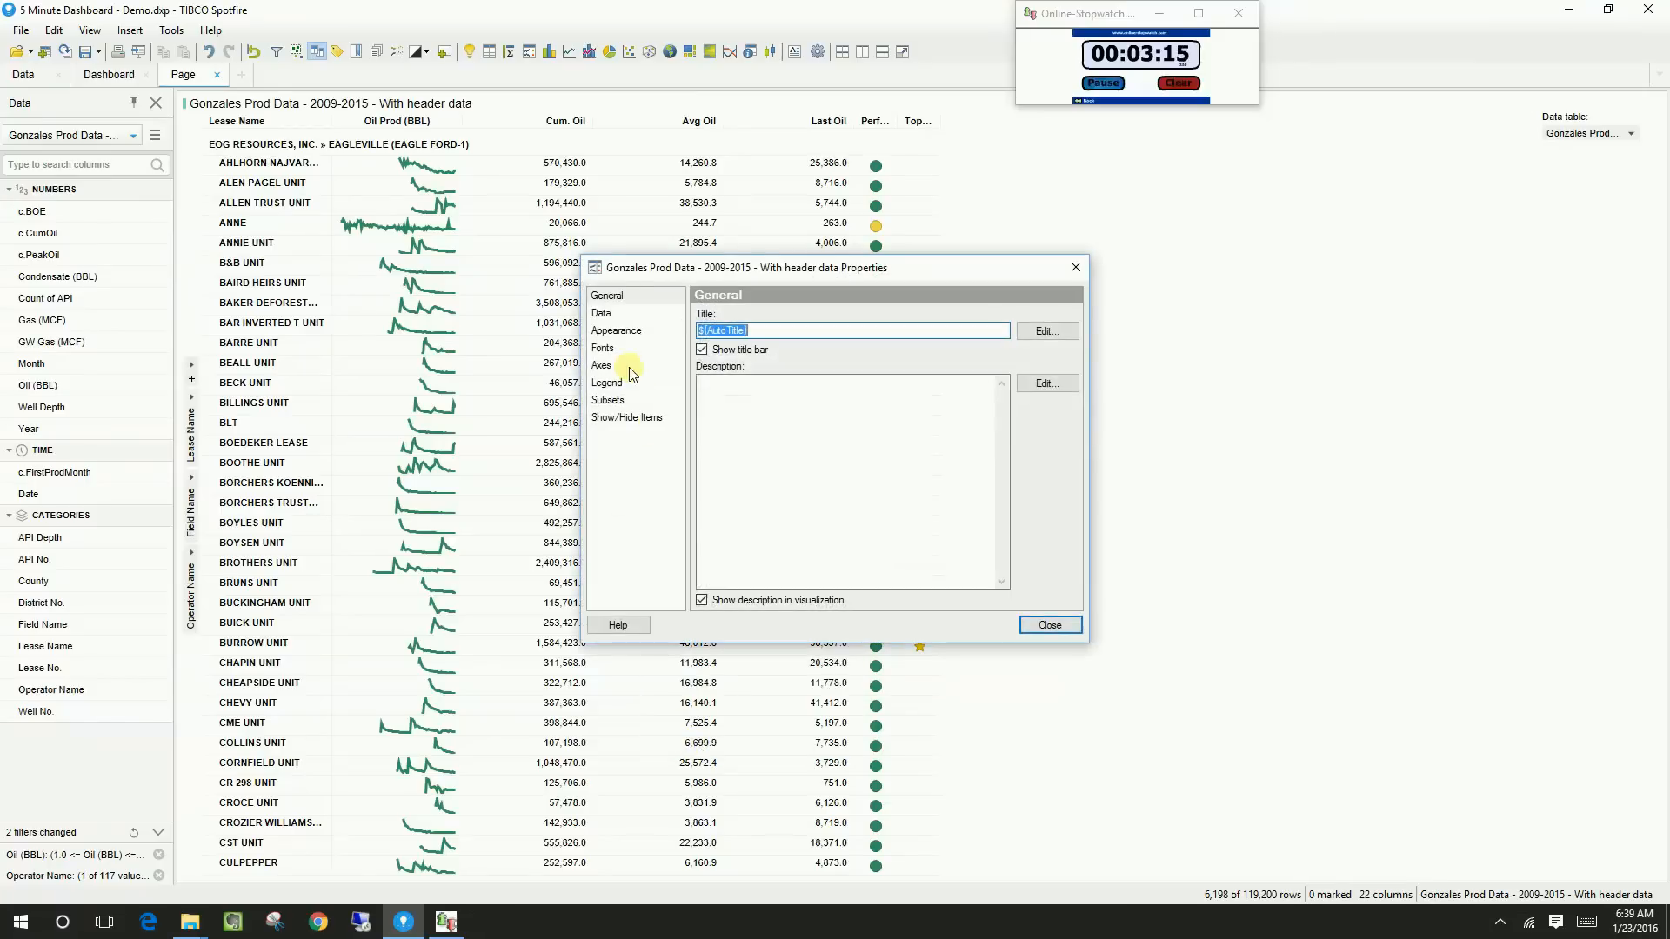
{"action": "left_click", "coordinate": [620, 331]}
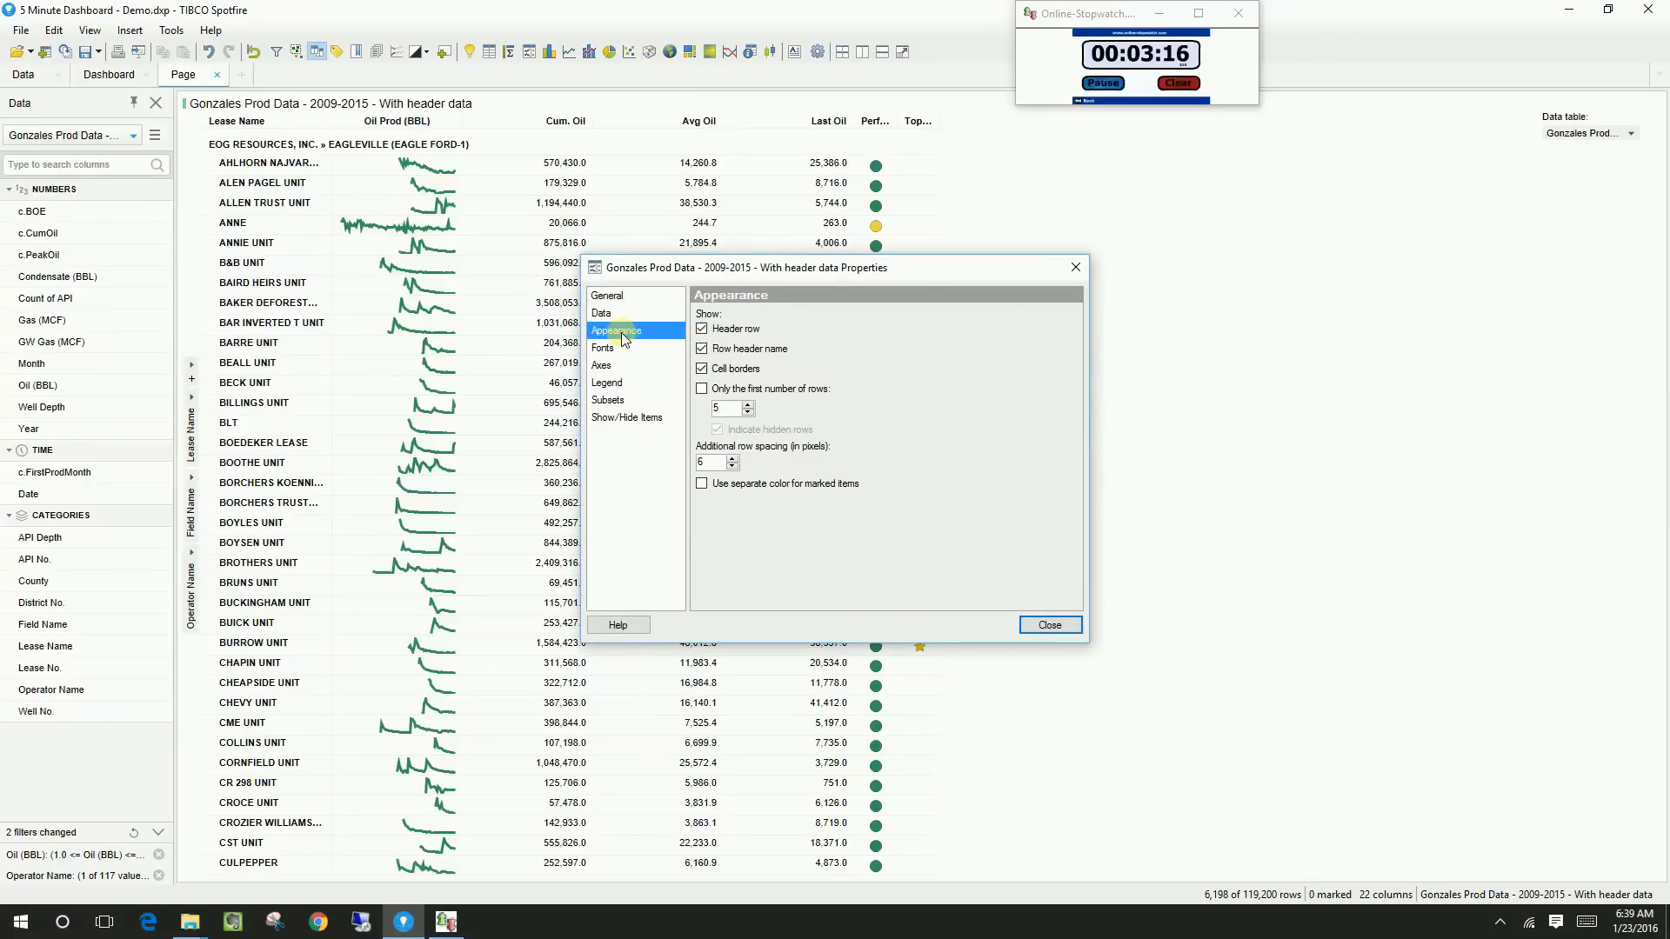
{"action": "left_click", "coordinate": [731, 459]}
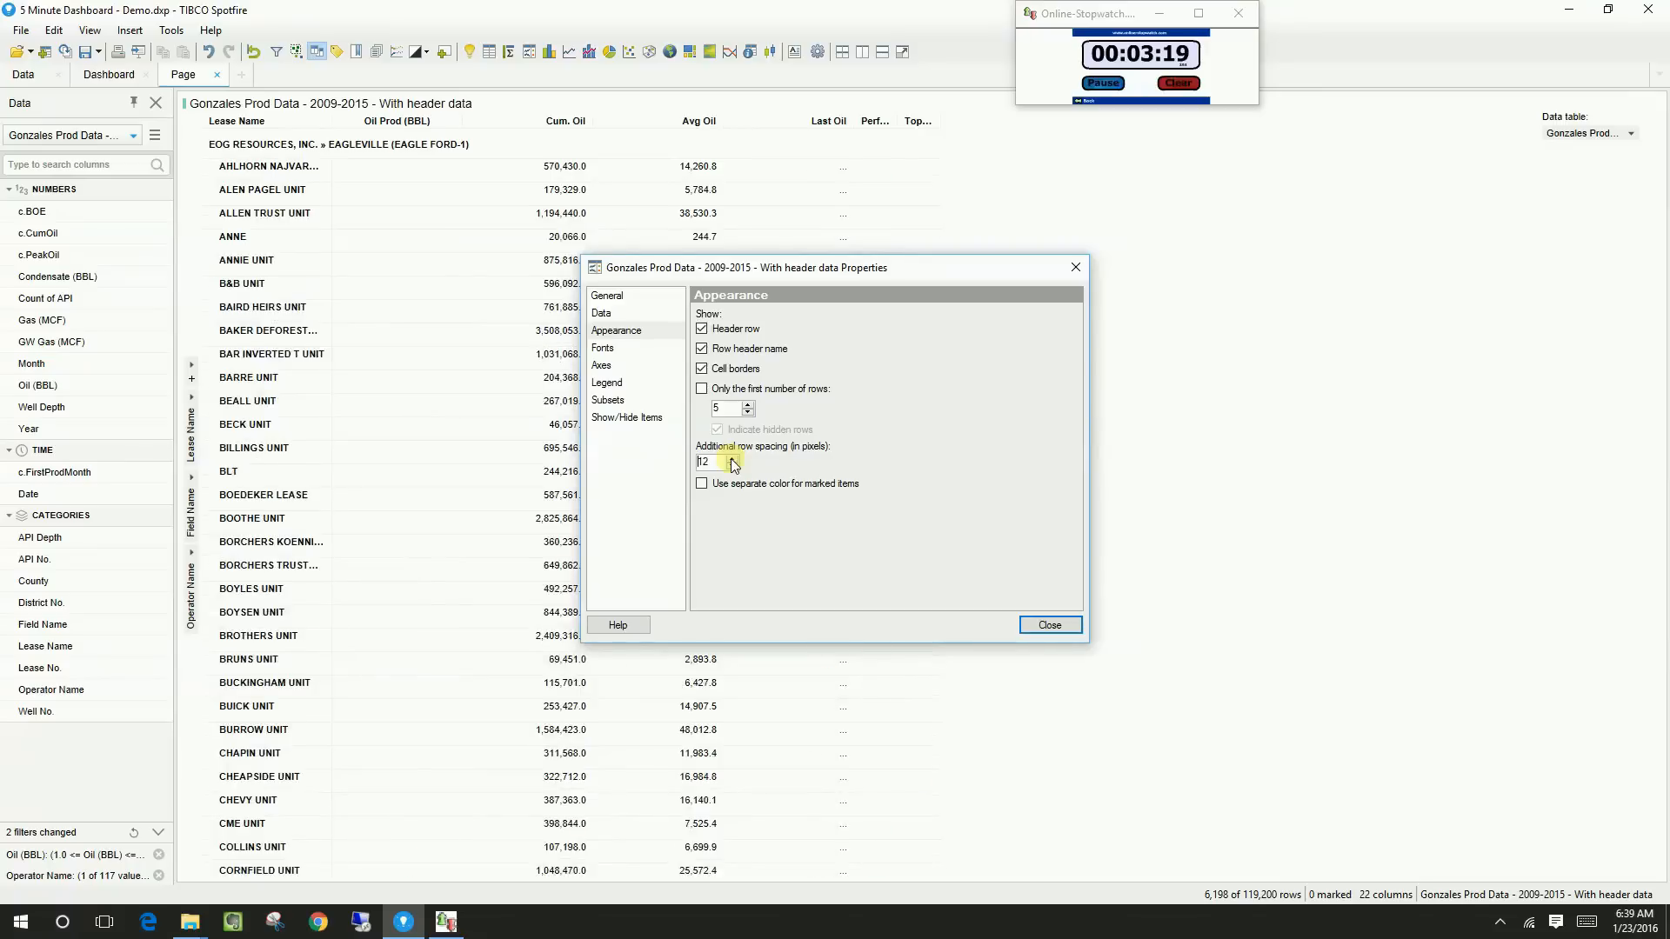
{"action": "left_click", "coordinate": [732, 459]}
{"action": "left_click", "coordinate": [732, 458]}
{"action": "left_click", "coordinate": [732, 459]}
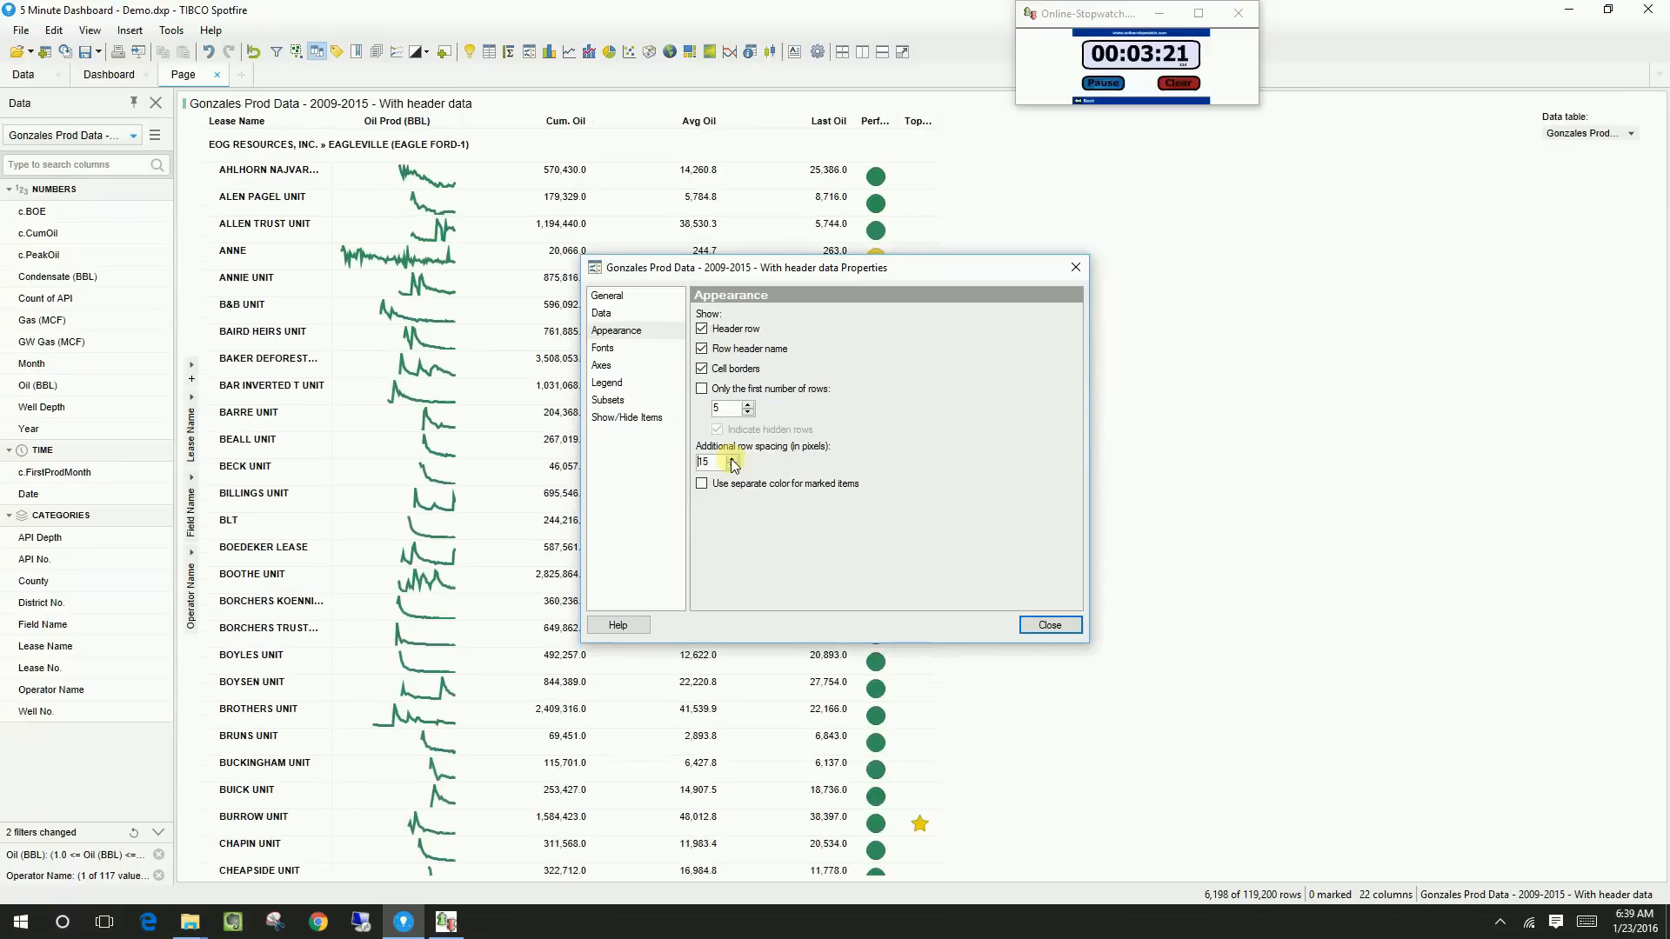
{"action": "left_click", "coordinate": [1050, 624]}
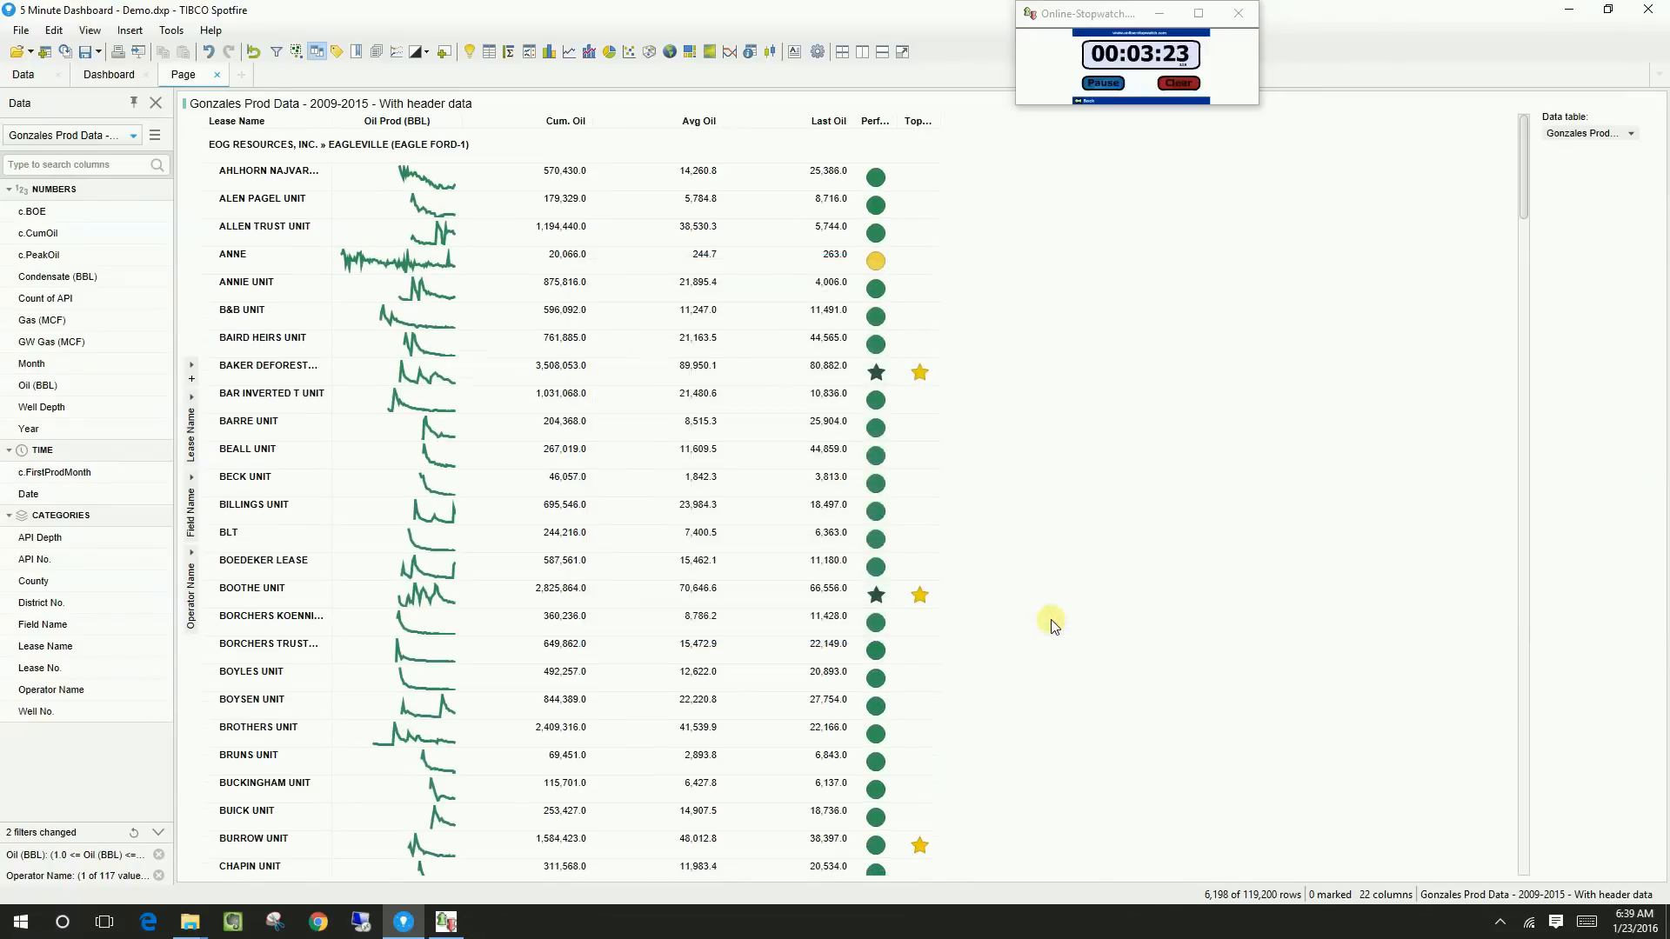
Check the number formatting of the Oil (BBL) column in the column properties
{"action": "left_click", "coordinate": [53, 30]}
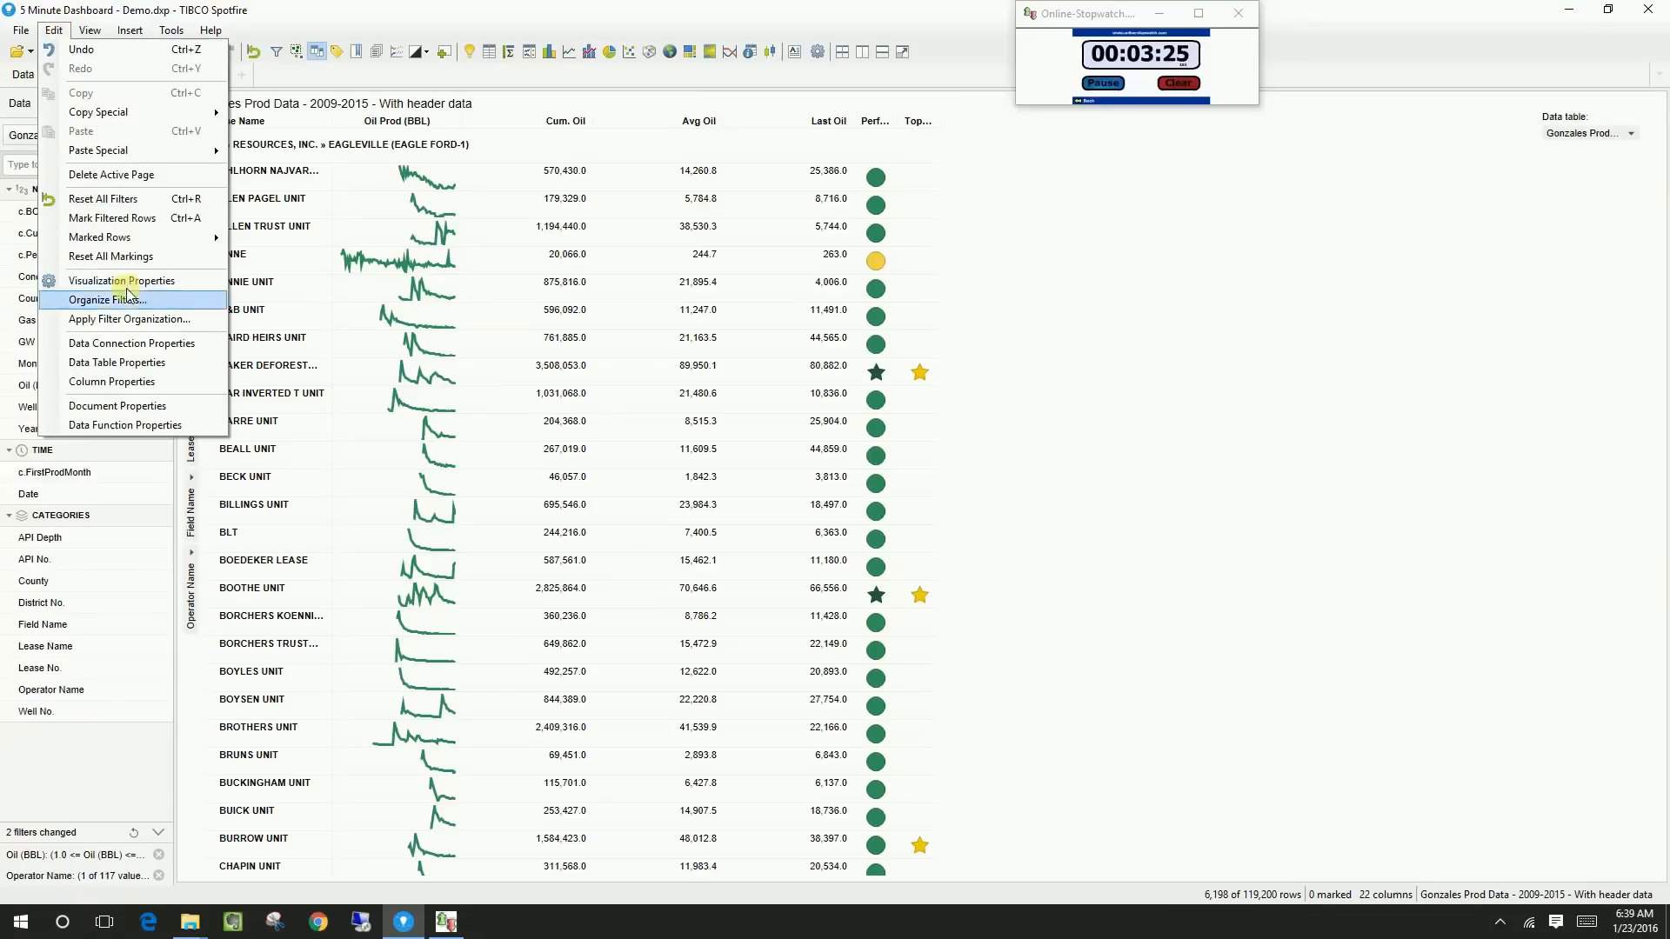
{"action": "left_click", "coordinate": [144, 383]}
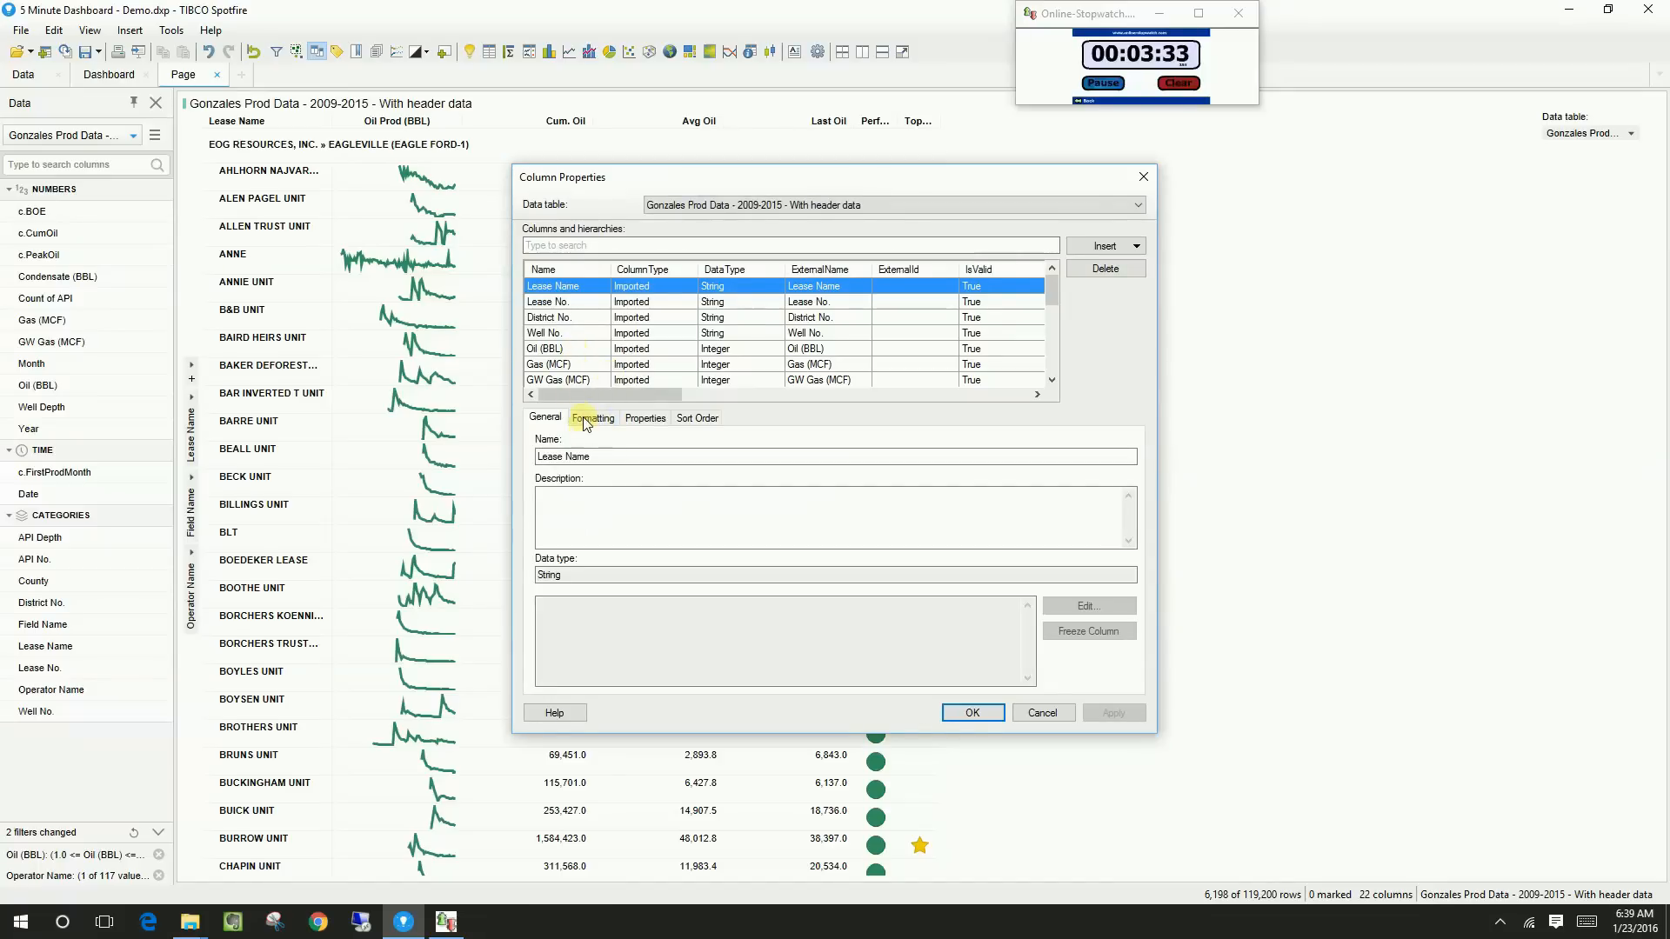
{"action": "key", "text": "Down"}
{"action": "key", "text": "Down"}
{"action": "key", "text": "Down"}
{"action": "key", "text": "Down"}
{"action": "left_click", "coordinate": [593, 418]}
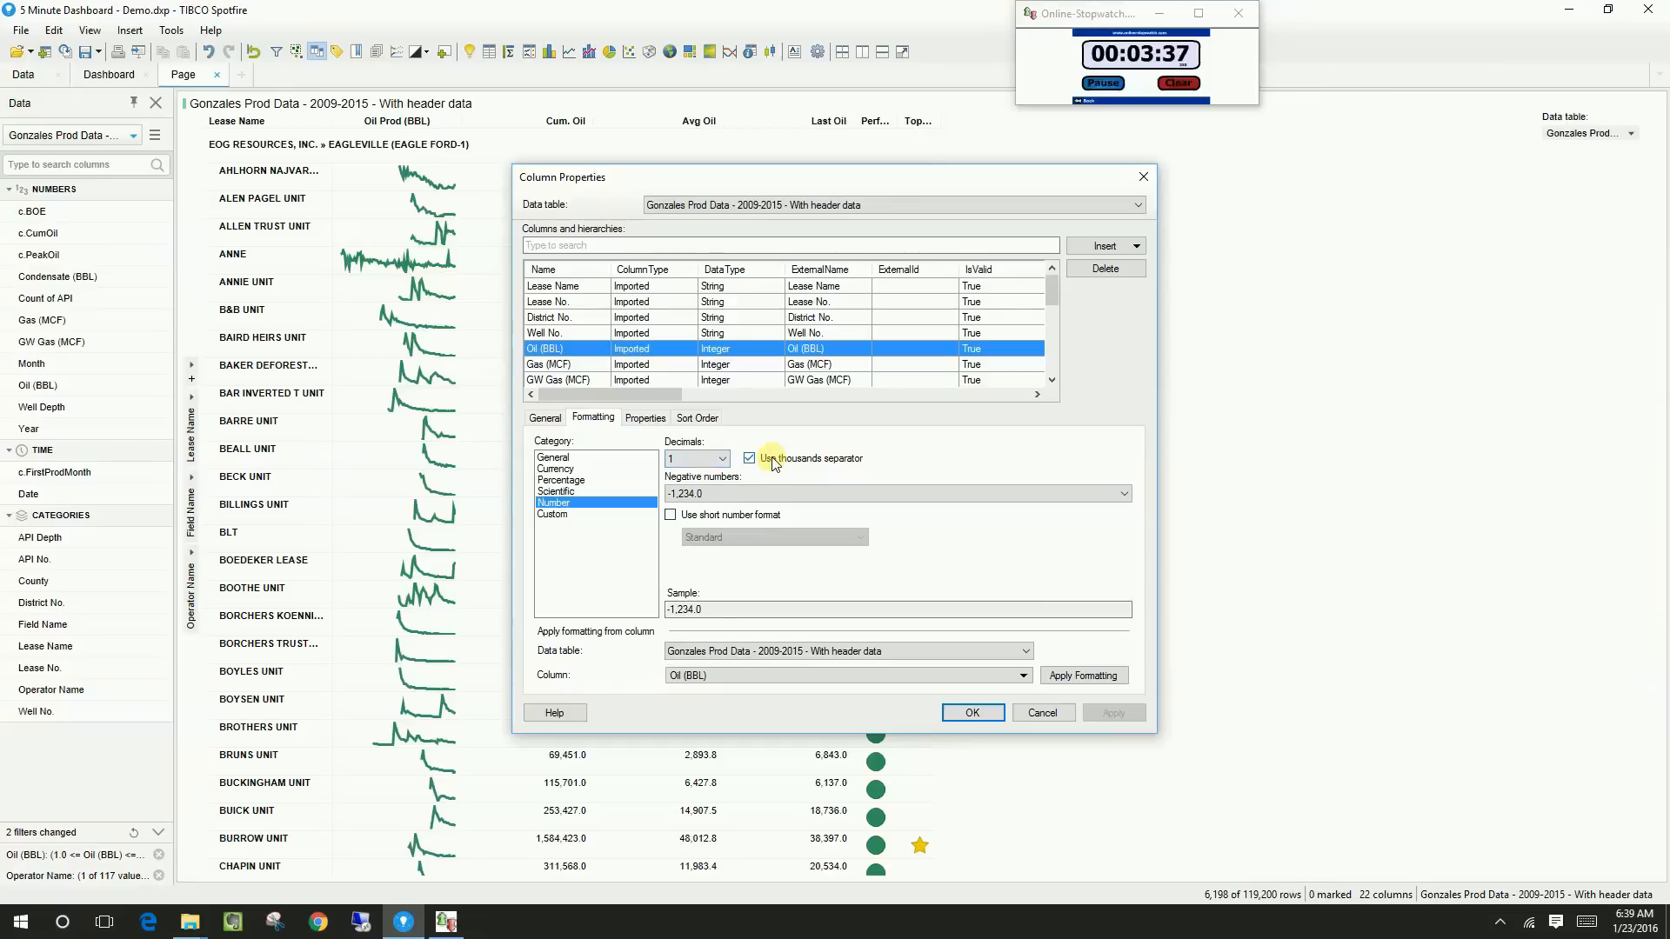
{"action": "left_click", "coordinate": [971, 713]}
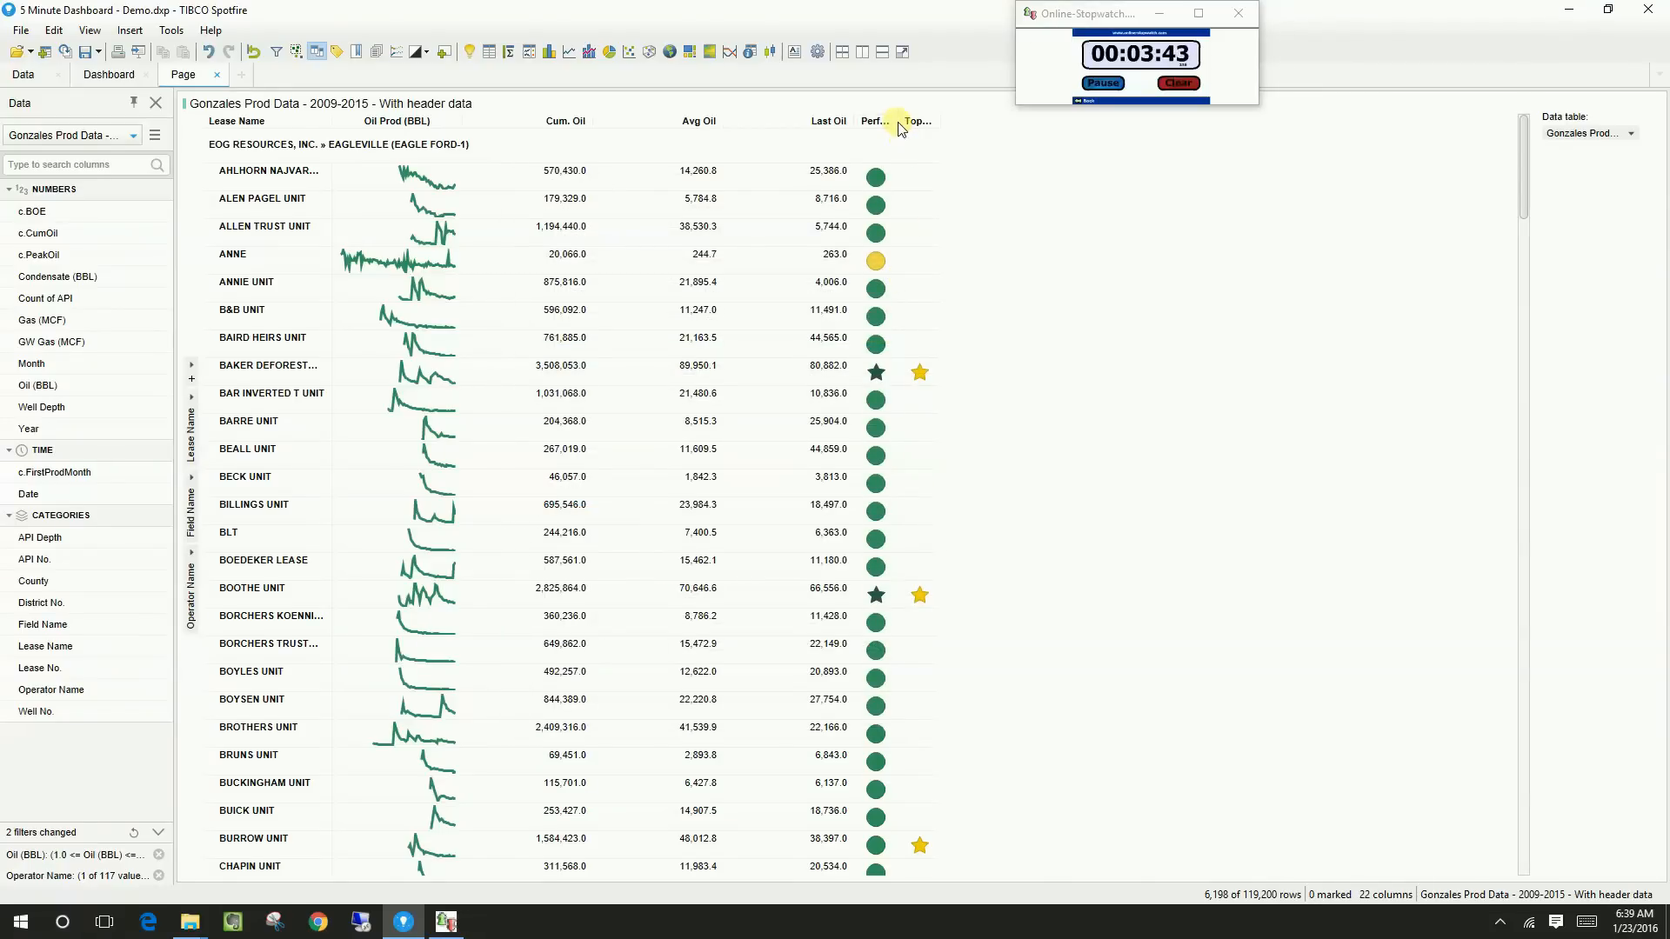
Move the Top 10 Wells (Avg Prod) column in front of the Performance Indicator column
{"action": "left_click_drag", "start_coordinate": [918, 121], "coordinate": [870, 121]}
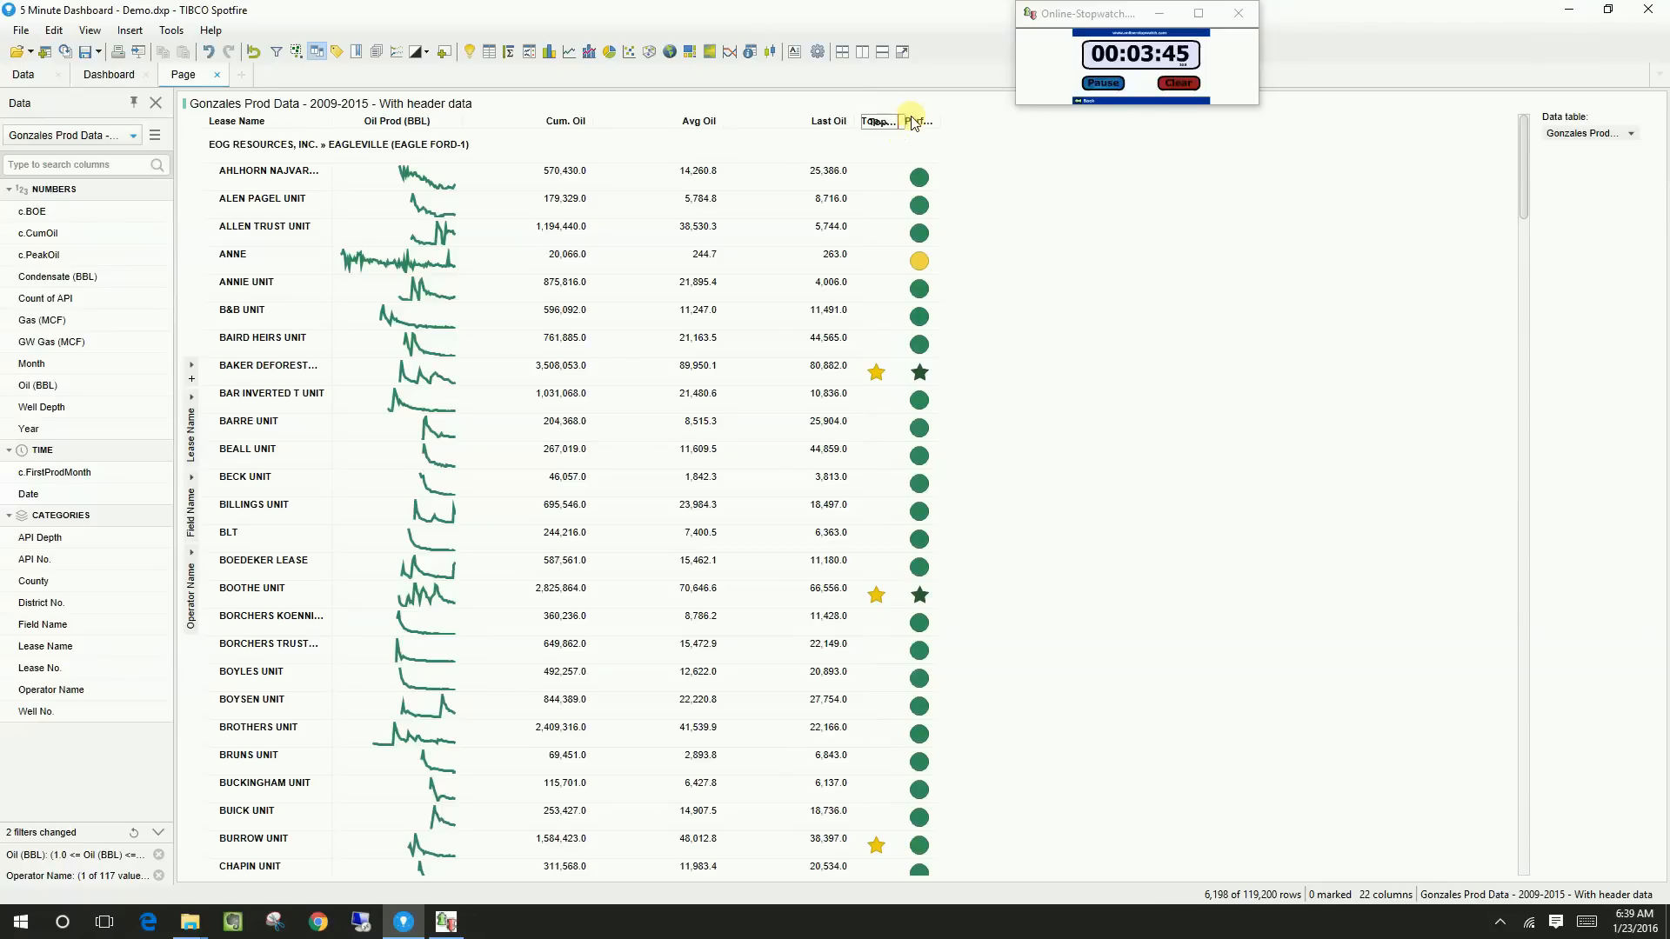
Place the Top 10 Wells (Avg Prod) column after the Performance Indicator column and widen both icon columns
{"action": "mouse_move", "coordinate": [912, 126]}
{"action": "left_mouse_down"}
{"action": "mouse_move", "coordinate": [896, 124]}
{"action": "mouse_move", "coordinate": [939, 122]}
{"action": "left_mouse_up"}
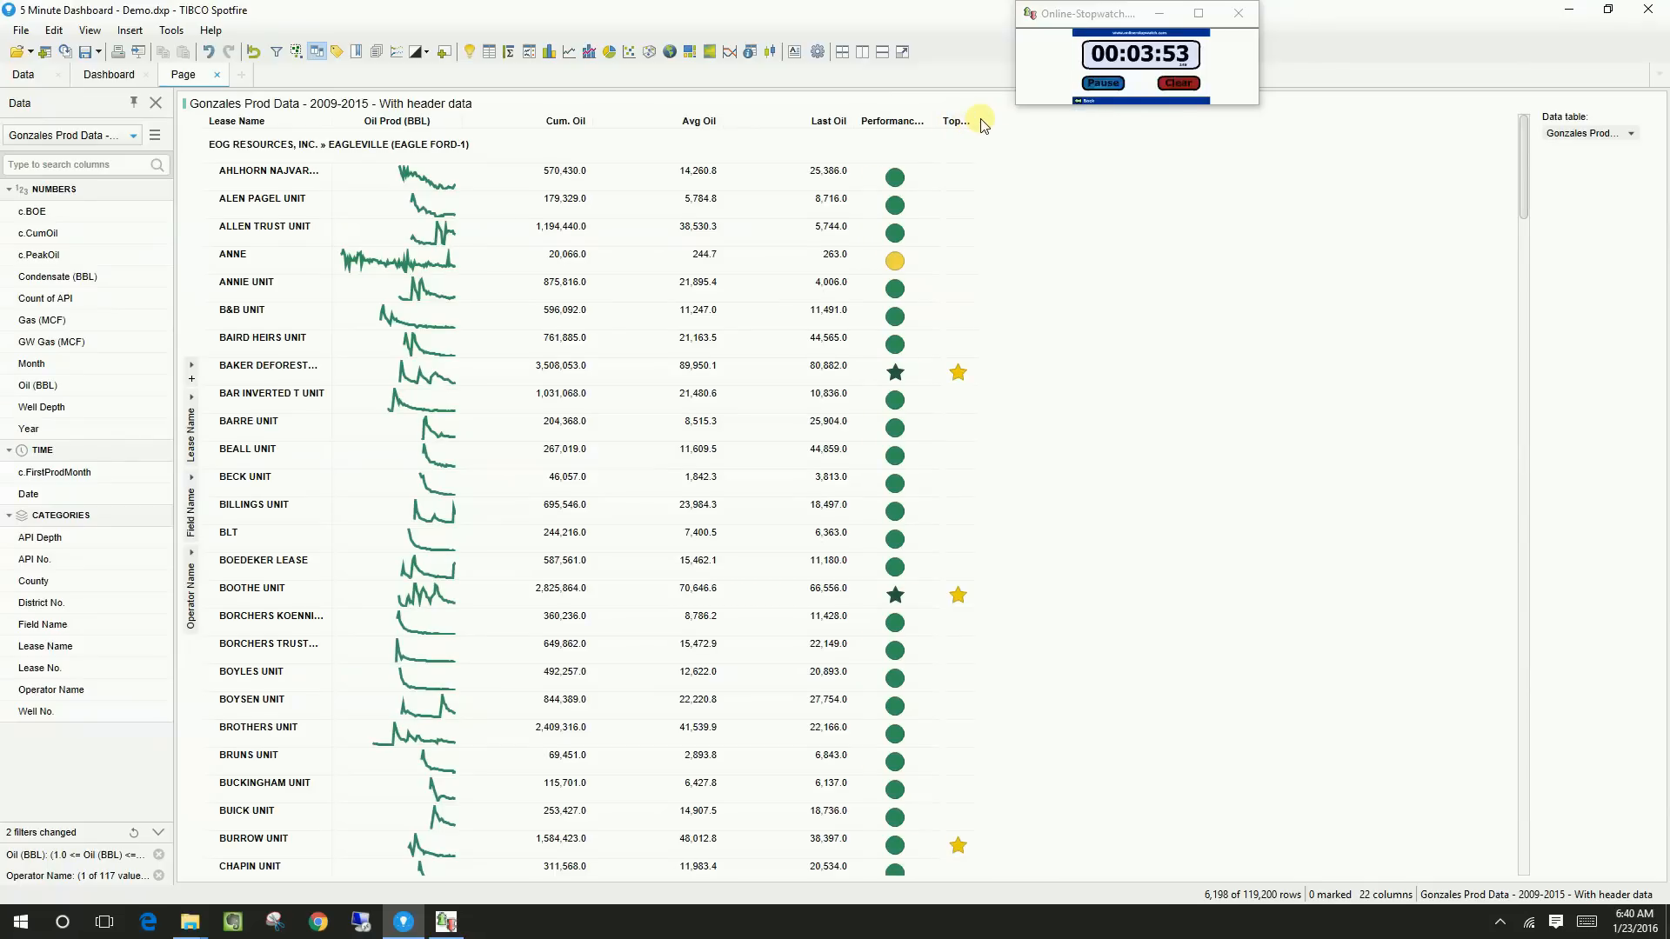
{"action": "left_click_drag", "start_coordinate": [981, 123], "coordinate": [1032, 122]}
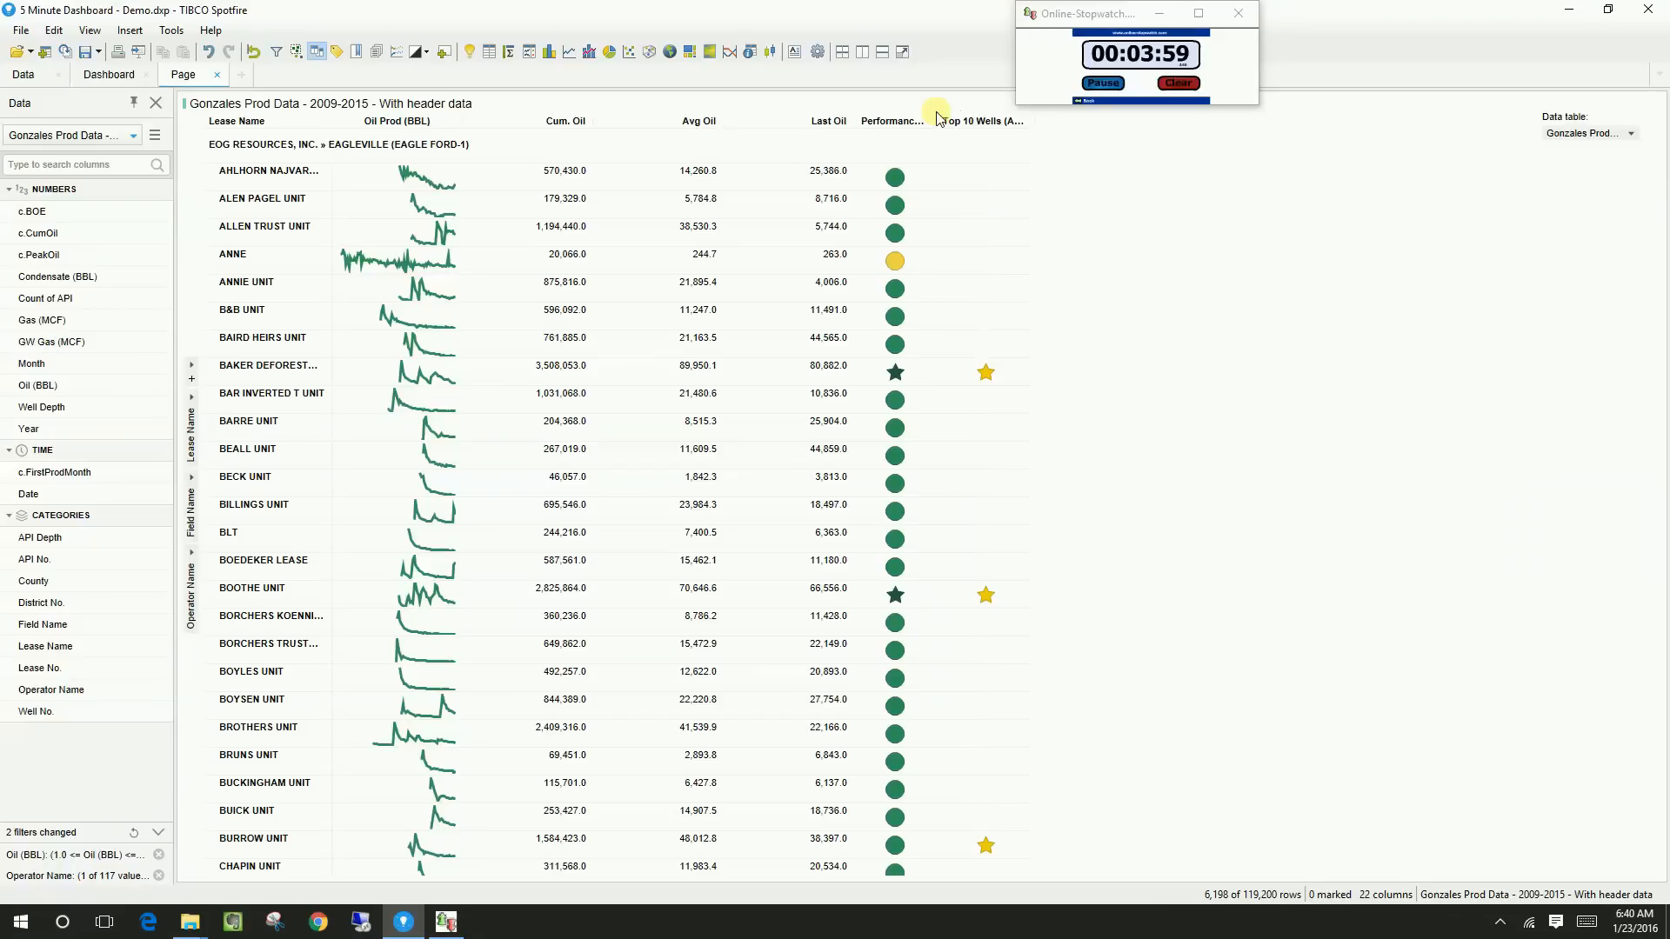
Create a line chart as a details visualization of the graphical table
{"action": "right_click", "coordinate": [811, 275]}
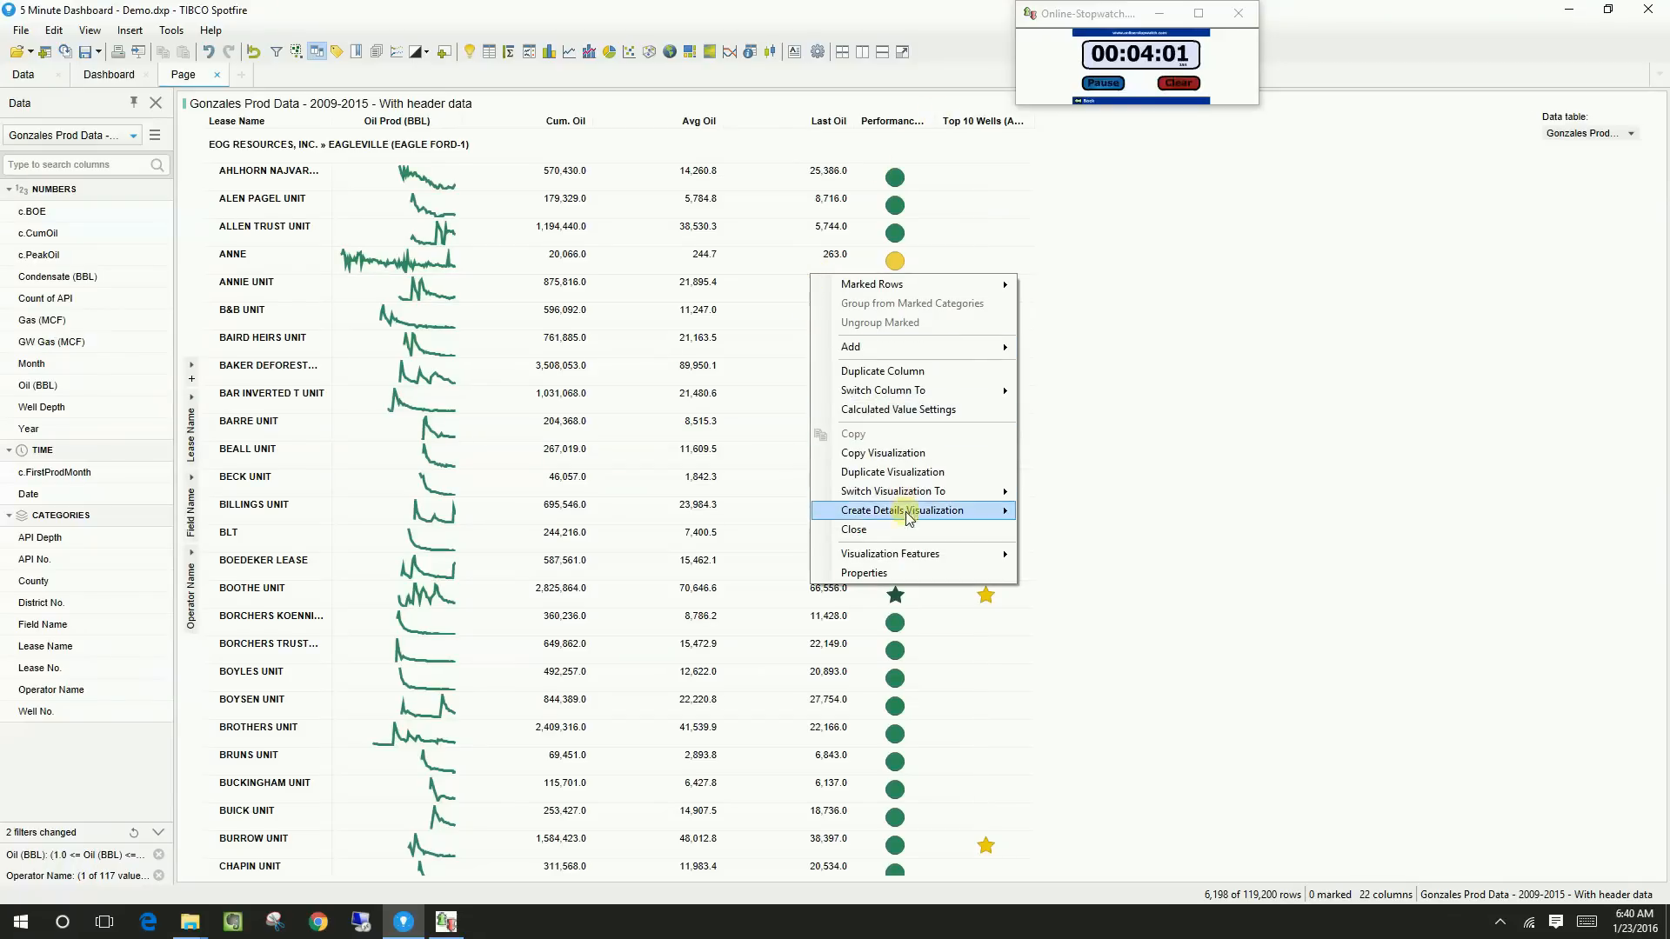
{"action": "mouse_move", "coordinate": [916, 512]}
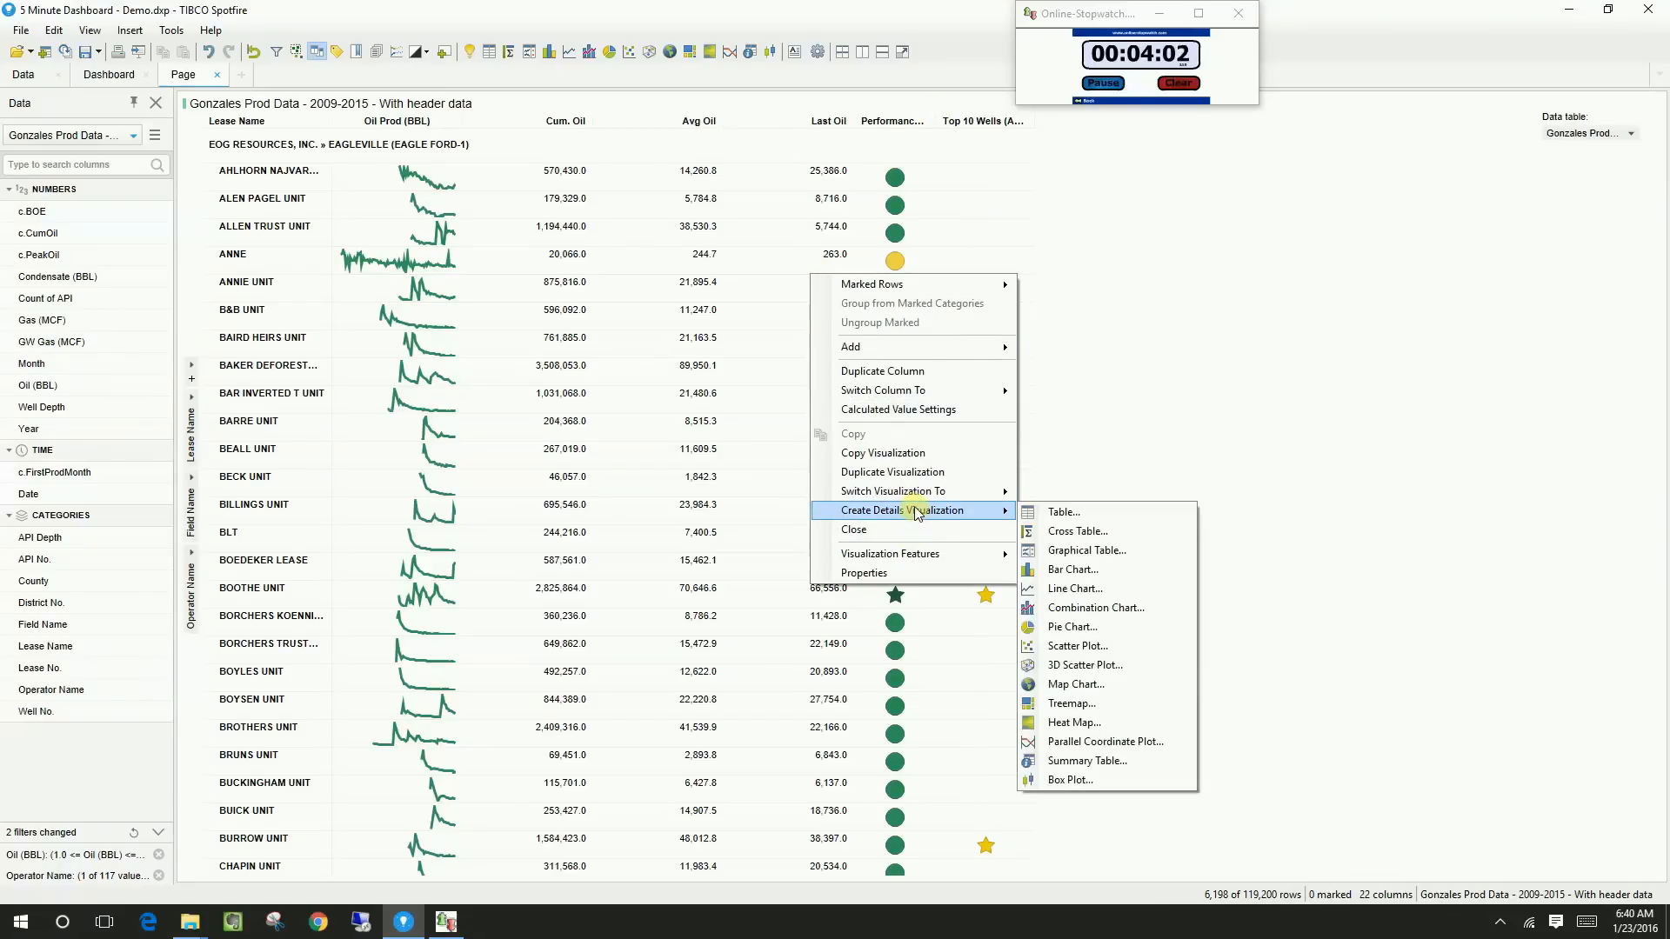
{"action": "left_click", "coordinate": [1088, 589]}
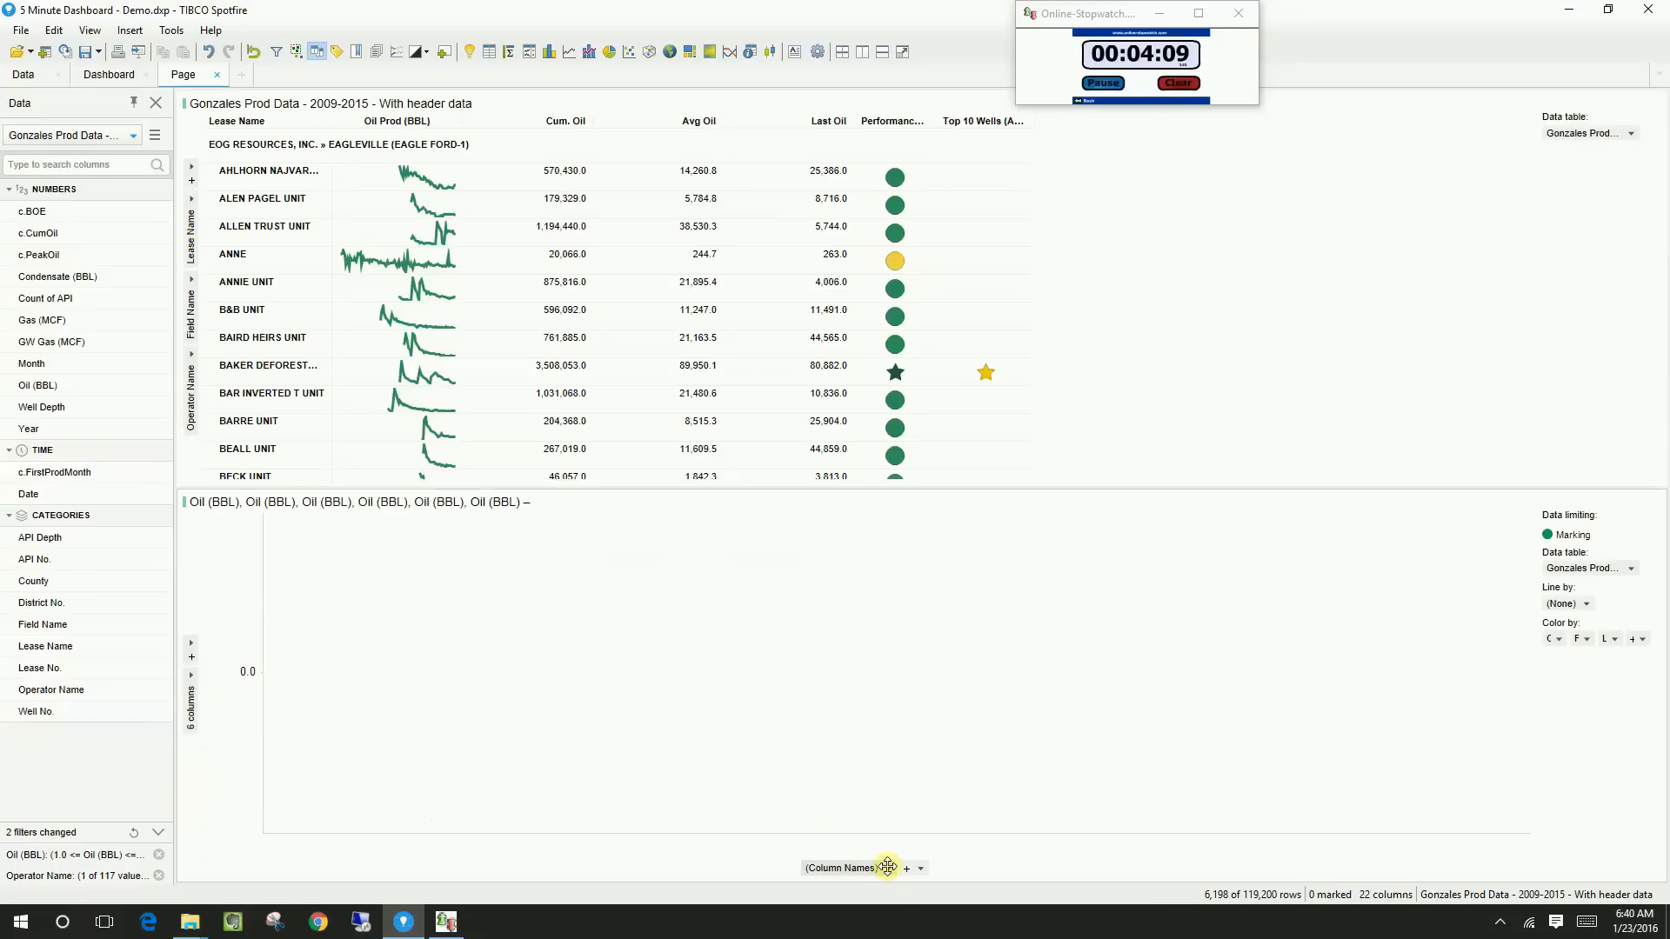
Set the line chart's X-axis to Date with the Year » Month hierarchy
{"action": "left_click", "coordinate": [885, 866]}
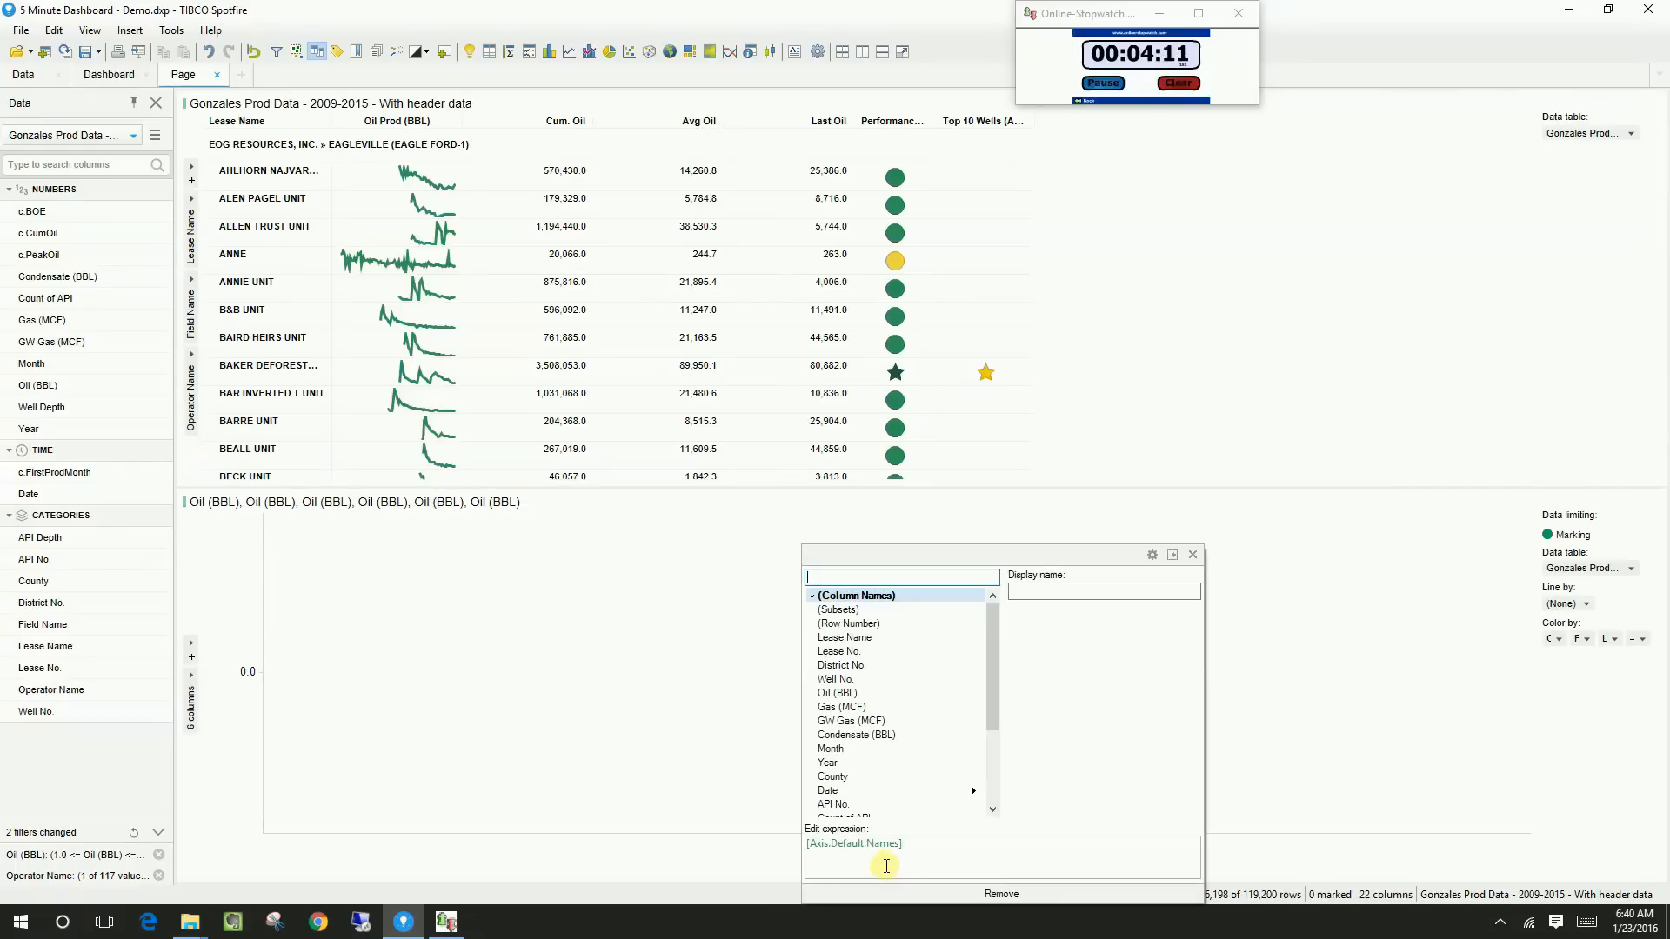
{"action": "type", "text": "date"}
{"action": "mouse_move", "coordinate": [864, 598]}
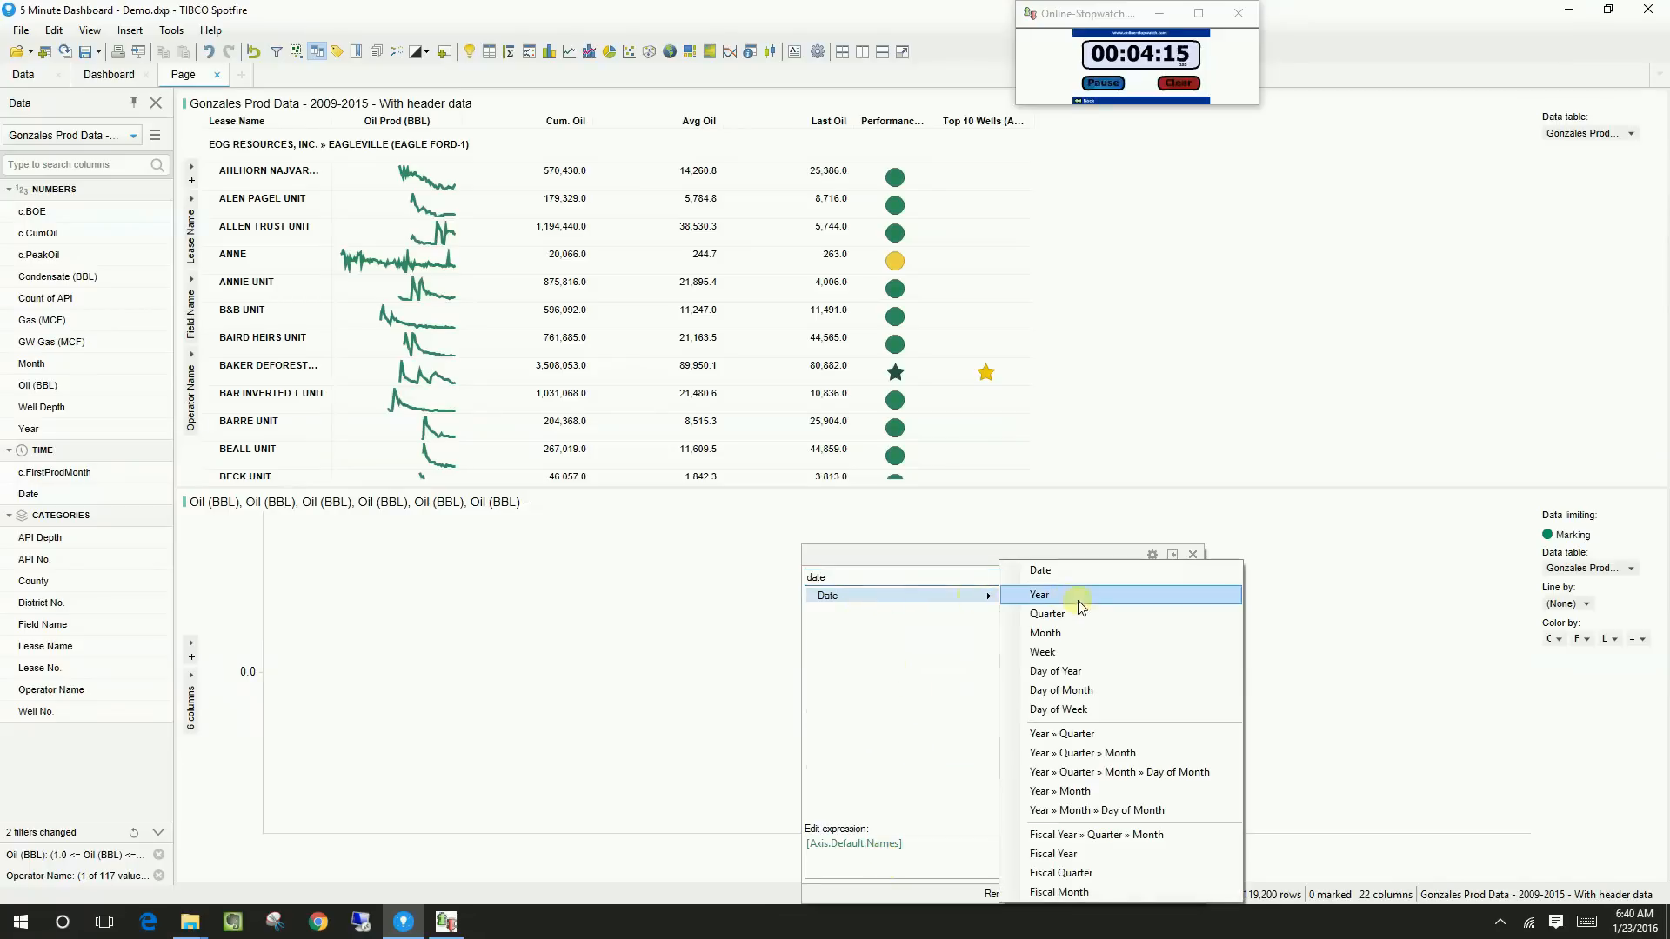
{"action": "left_click", "coordinate": [1061, 790]}
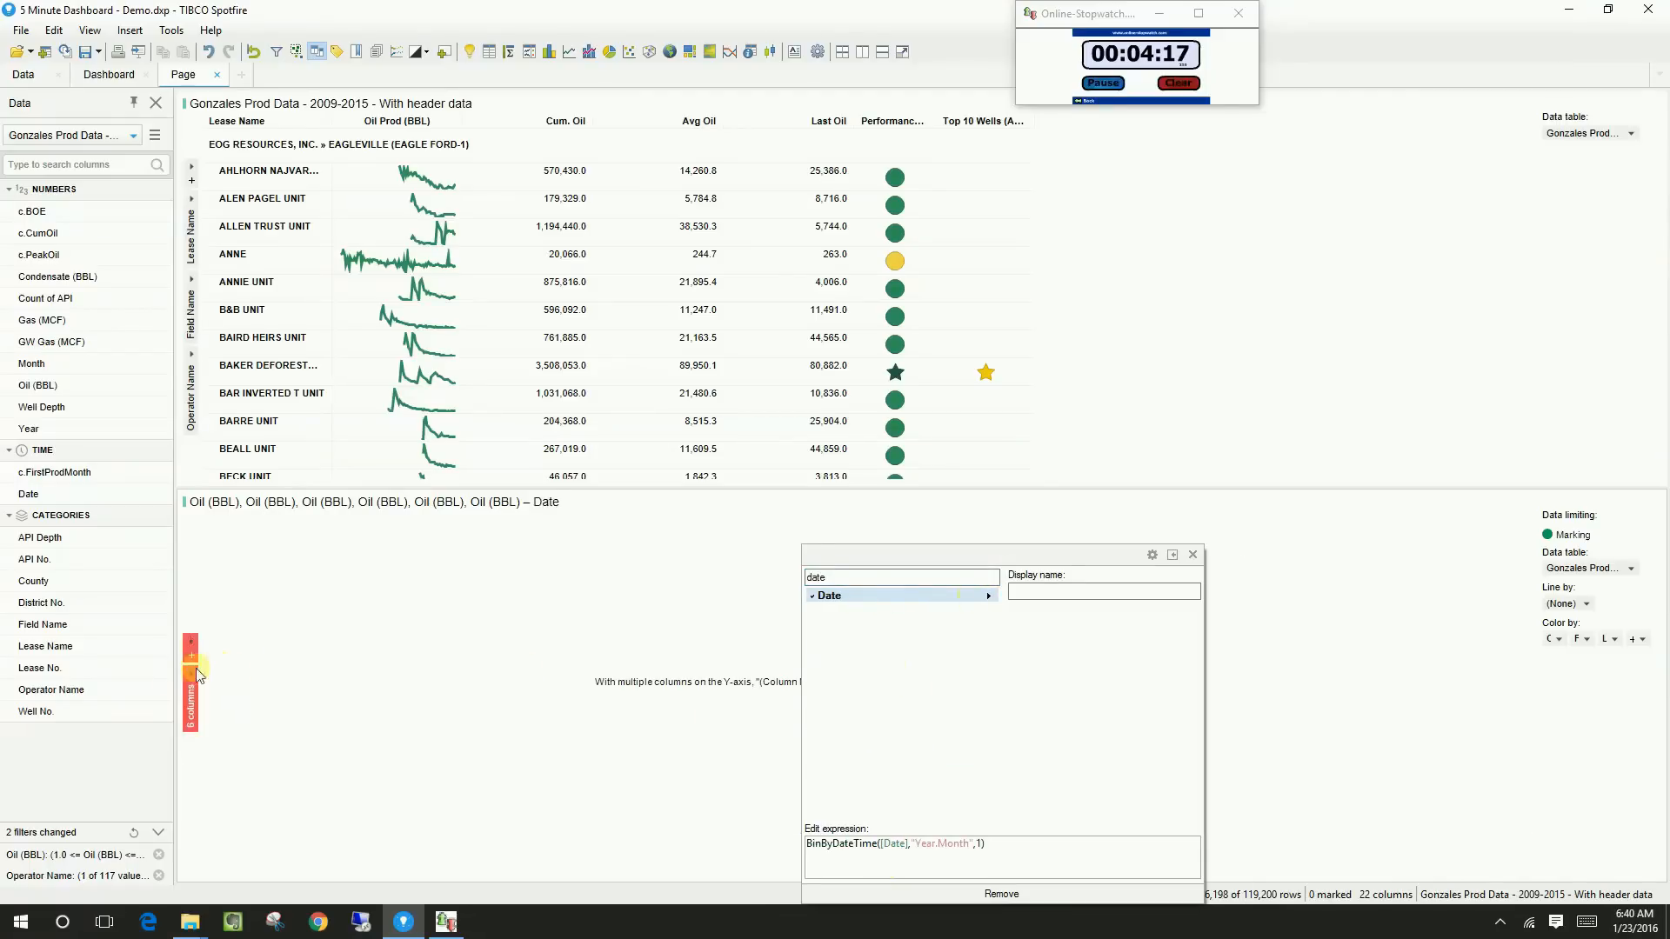
Remove all six Y-axis columns from the line chart and put only Oil (BBL) on that axis
{"action": "right_click", "coordinate": [190, 679]}
{"action": "left_click", "coordinate": [200, 685]}
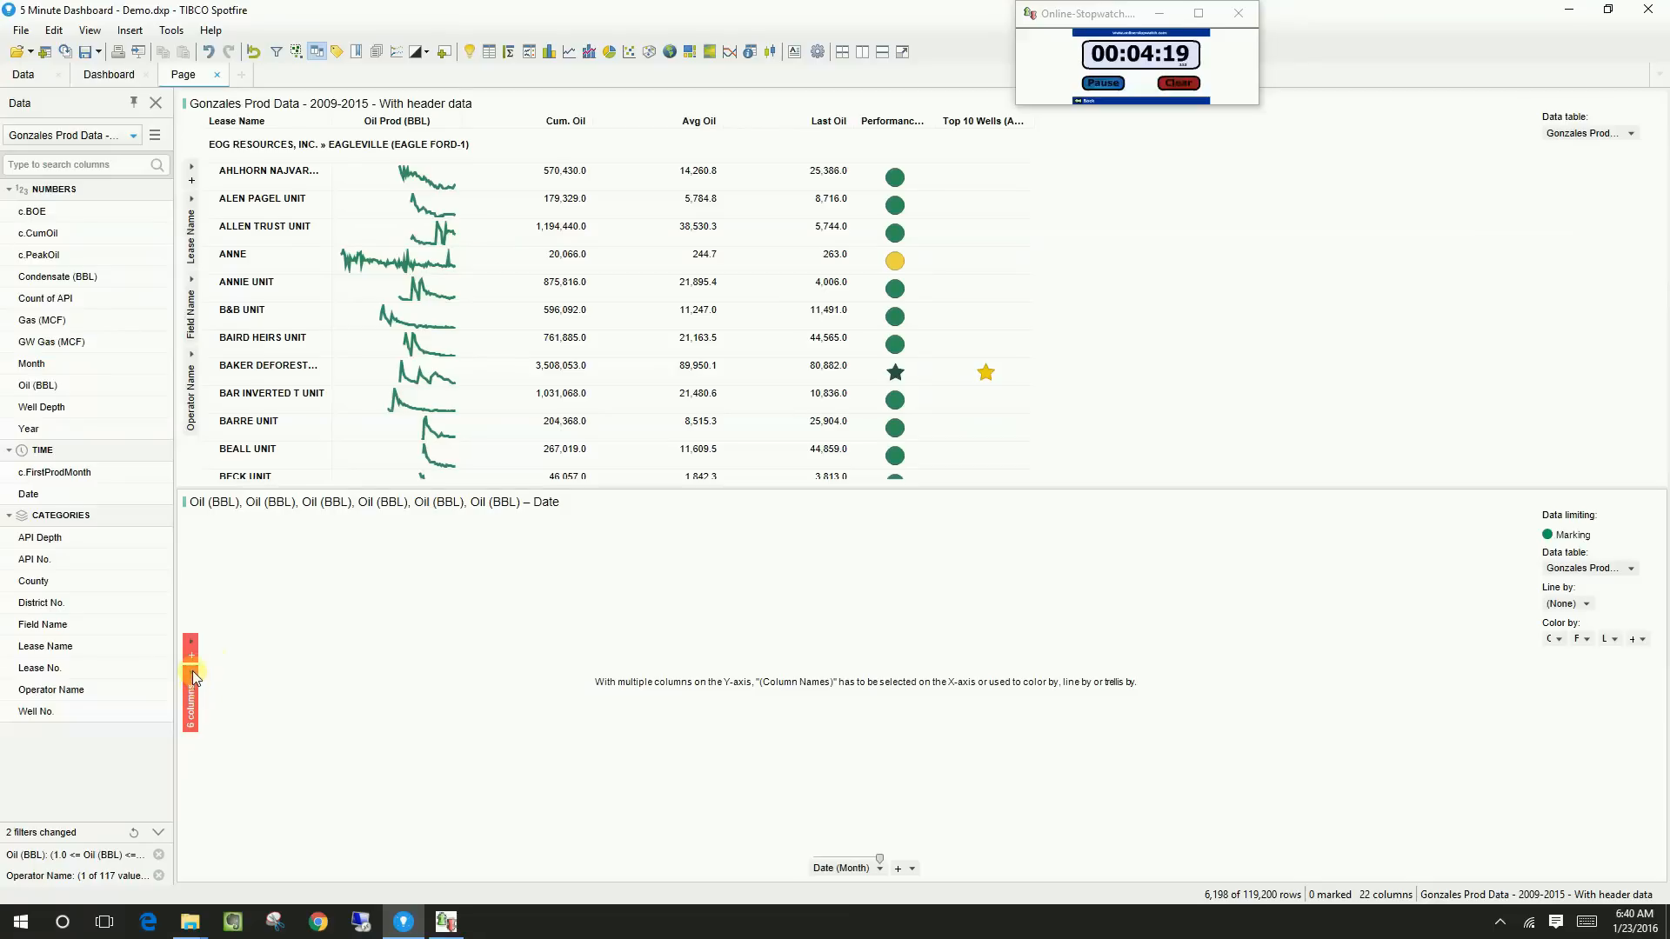
{"action": "left_click", "coordinate": [192, 668]}
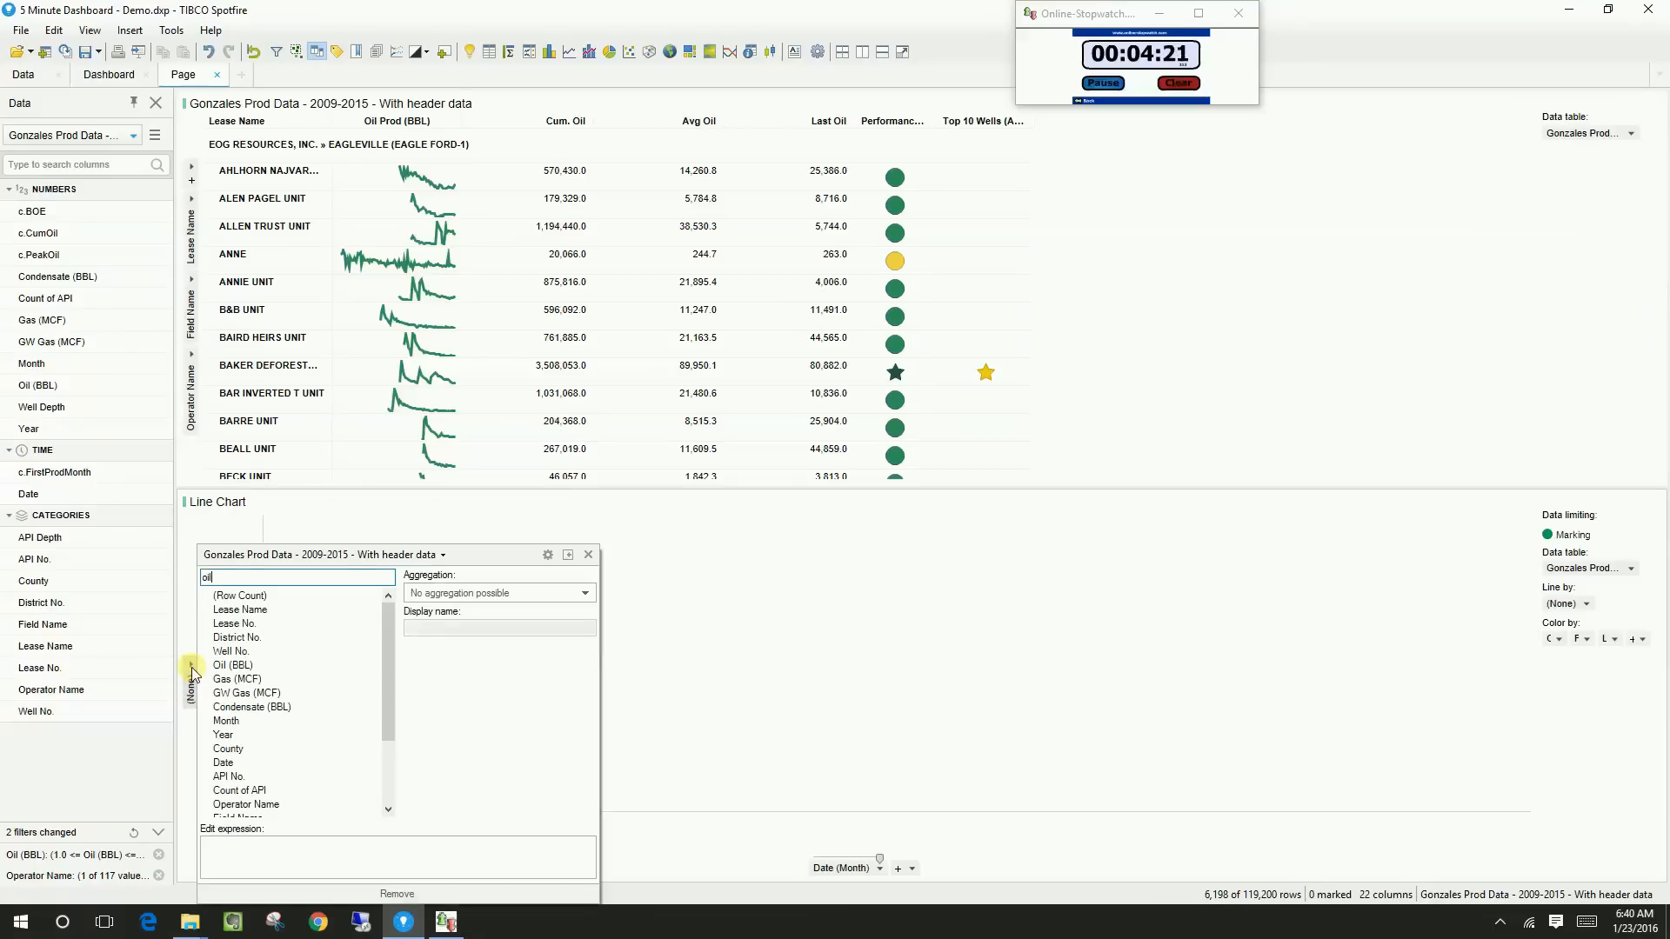
{"action": "left_click", "coordinate": [296, 598]}
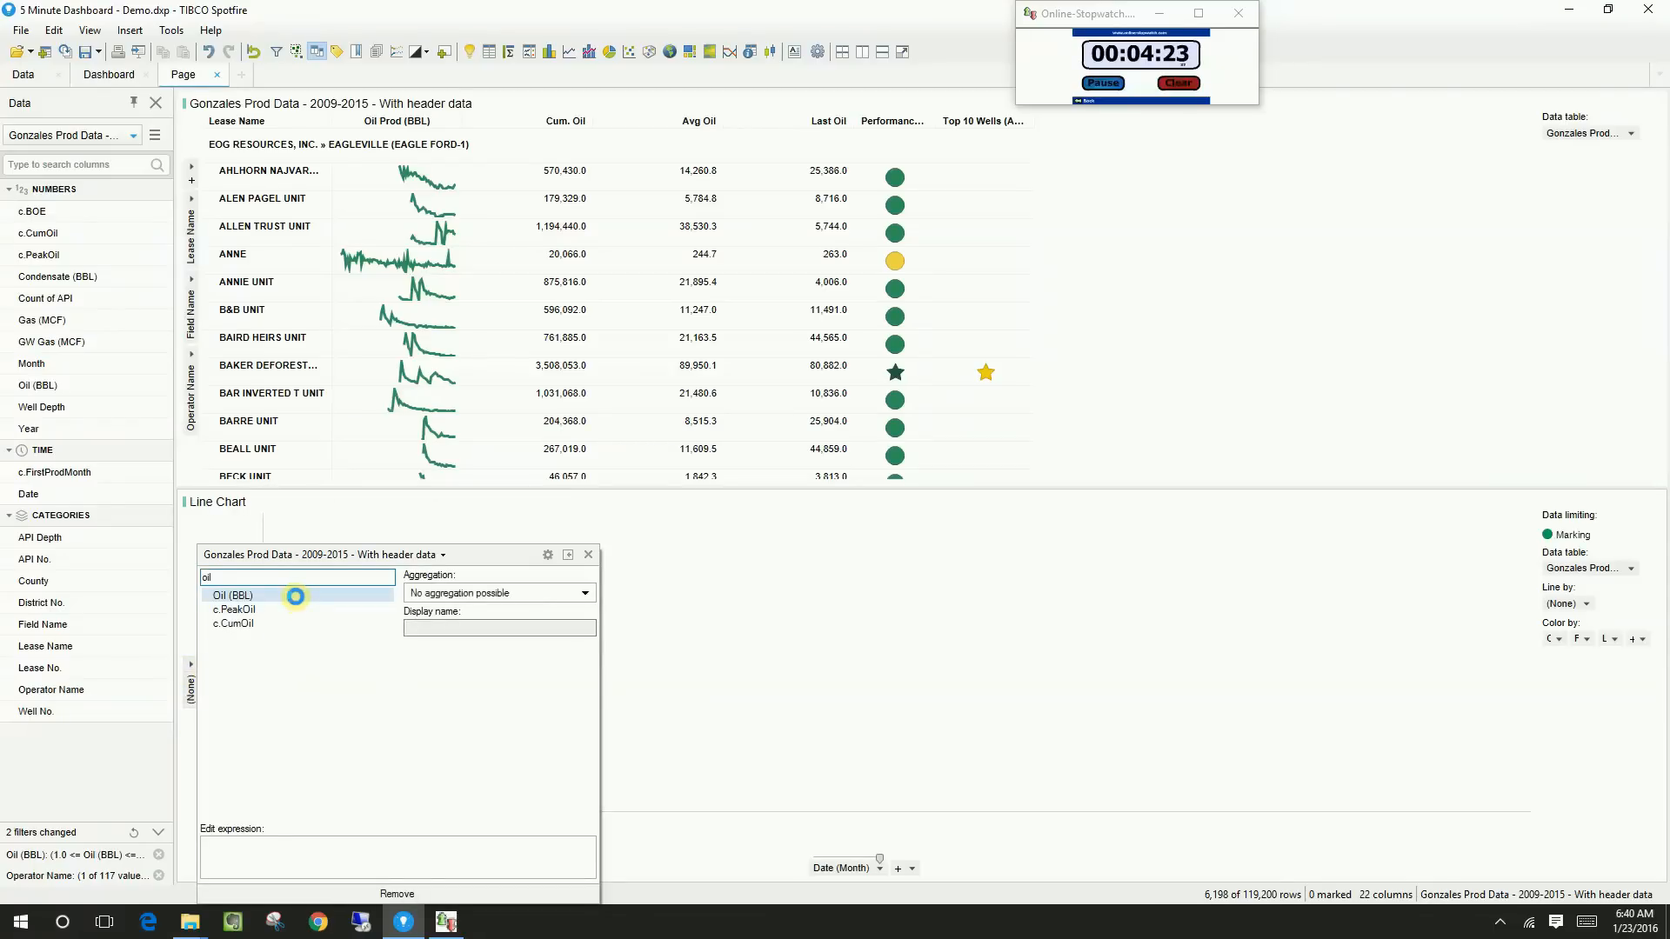
{"action": "left_click", "coordinate": [586, 557]}
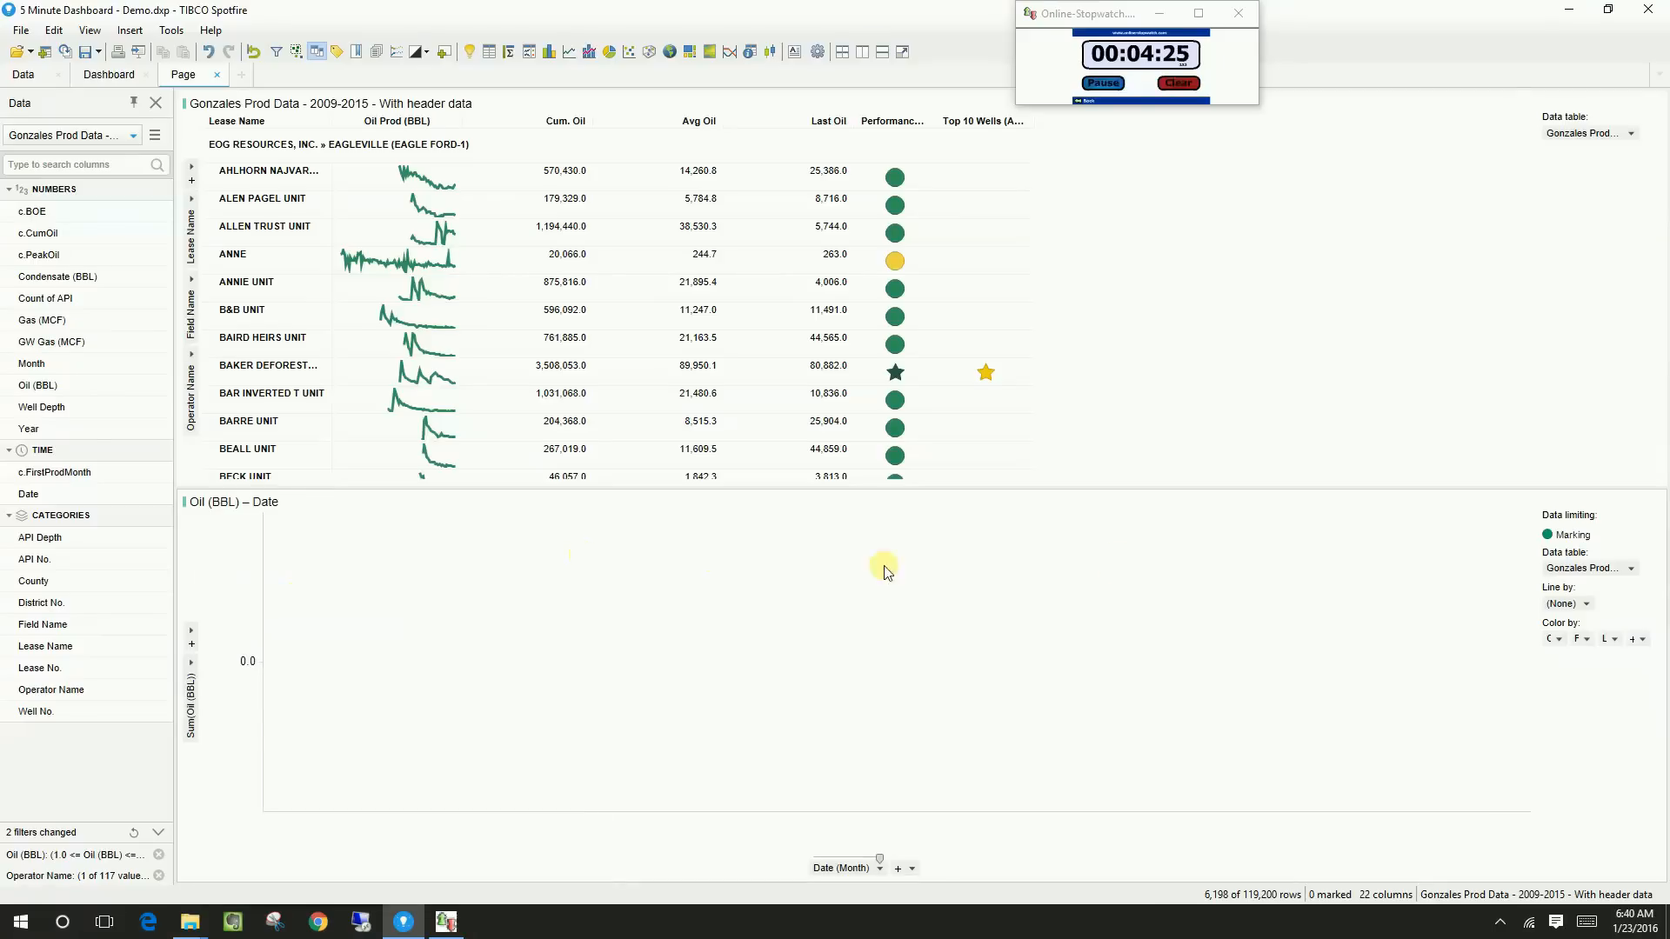
Clear the line chart's multiple color-by columns and color the lines by Operator Name
{"action": "right_click", "coordinate": [1579, 639]}
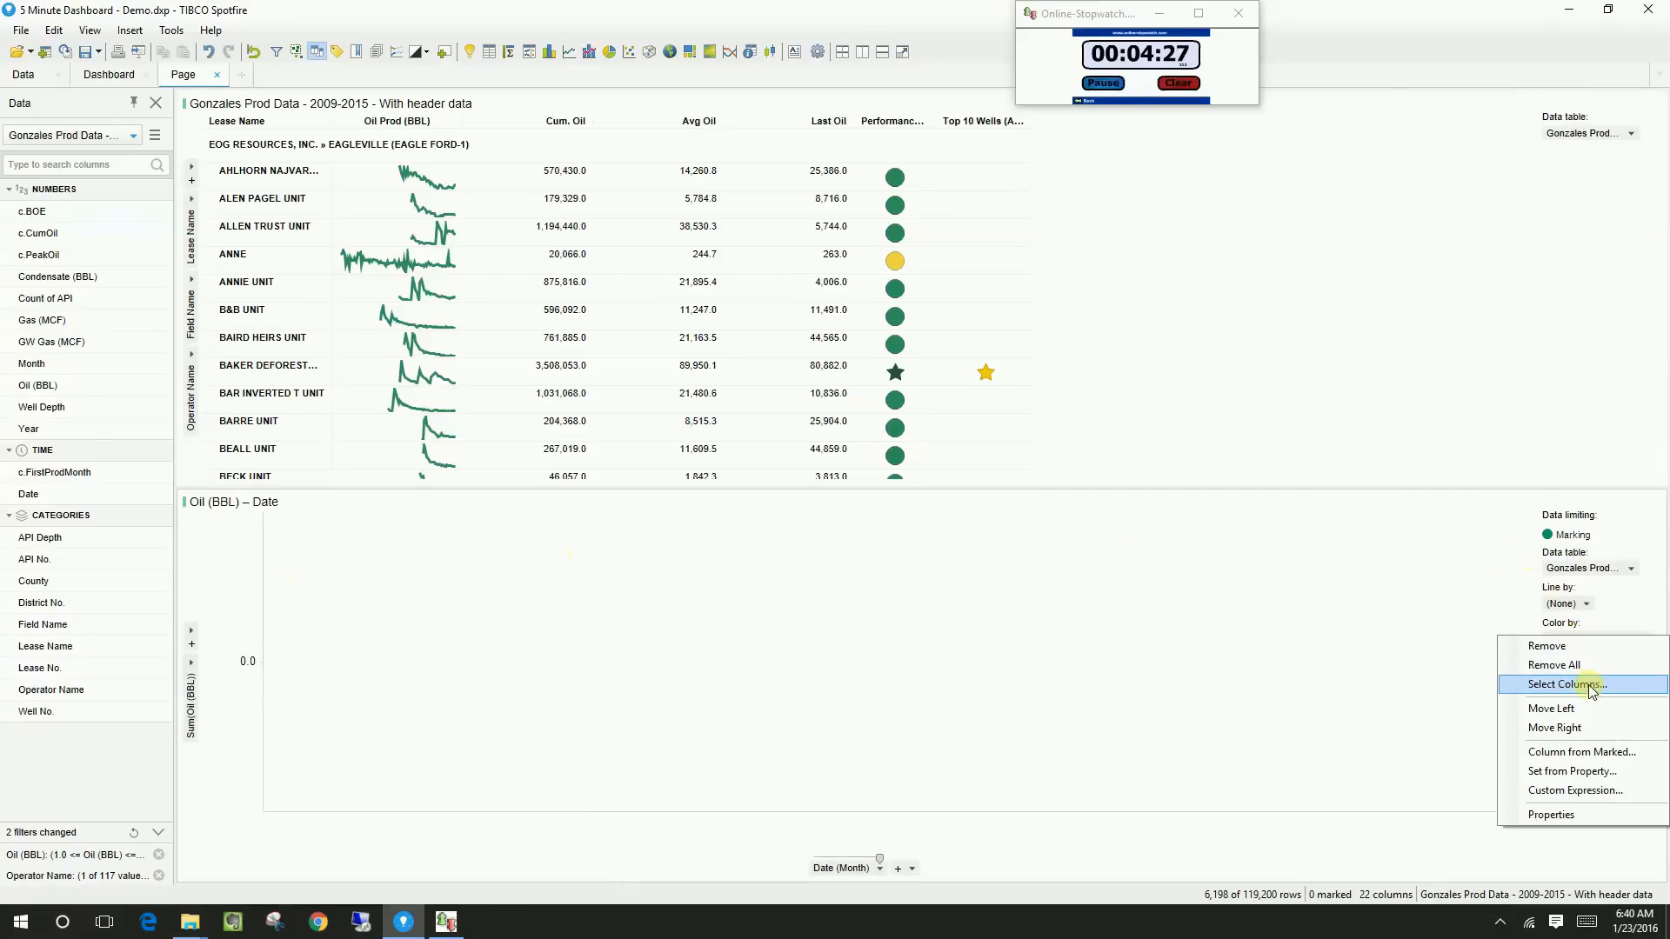
{"action": "left_click", "coordinate": [1595, 685]}
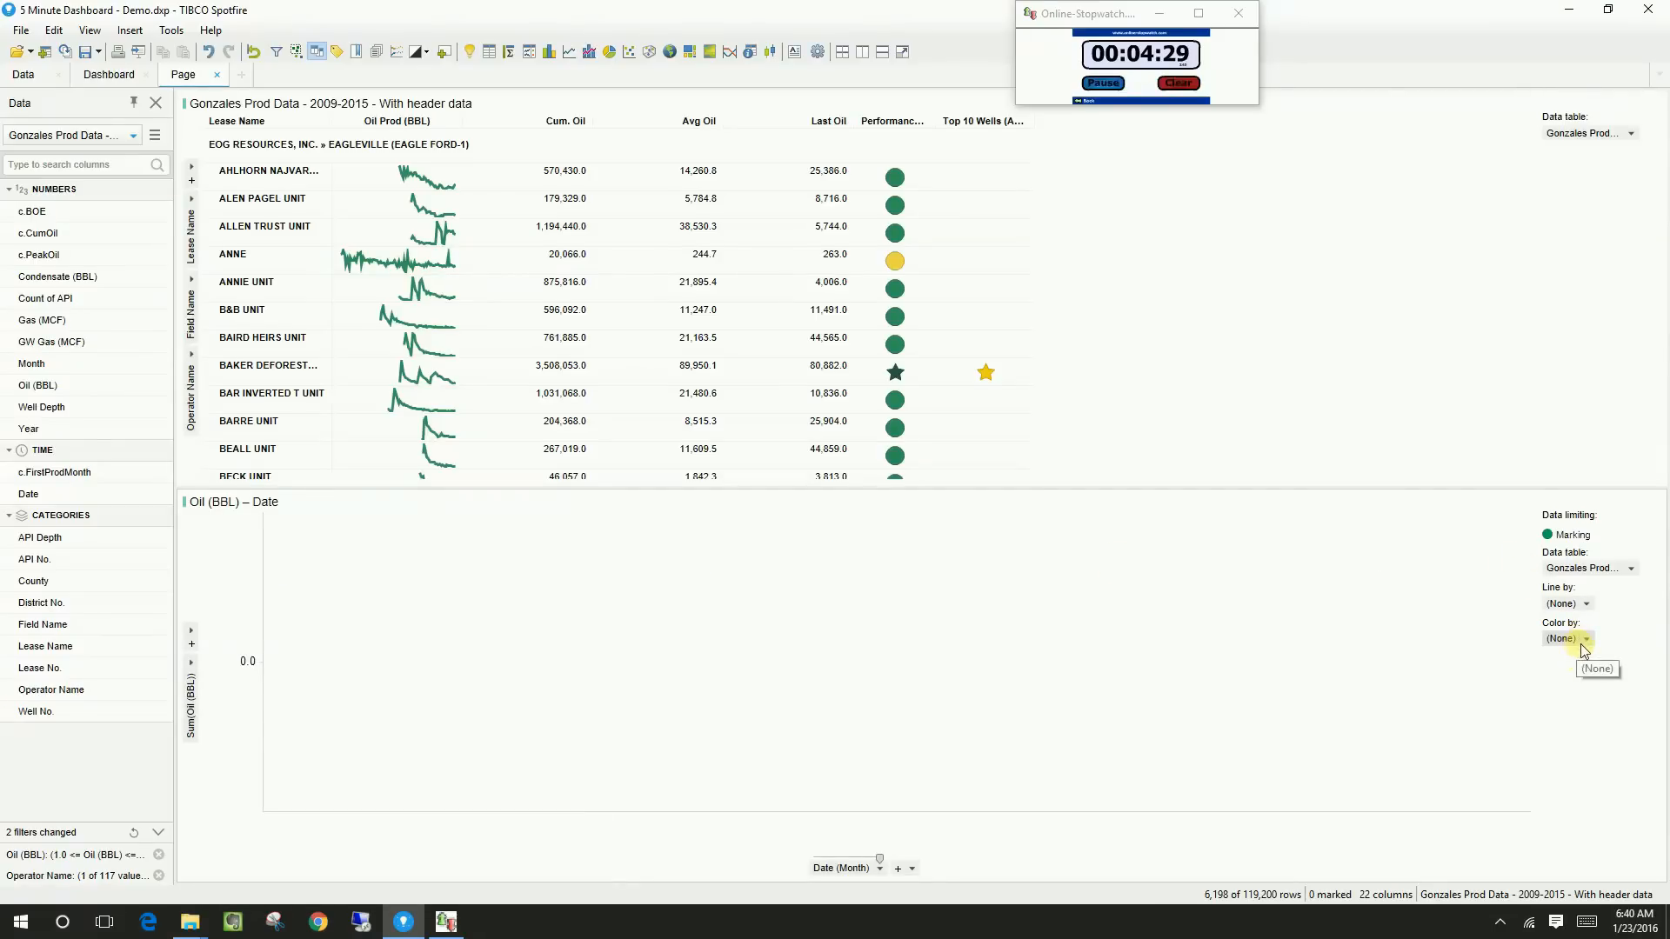
{"action": "left_click", "coordinate": [1581, 641]}
{"action": "type", "text": "oper"}
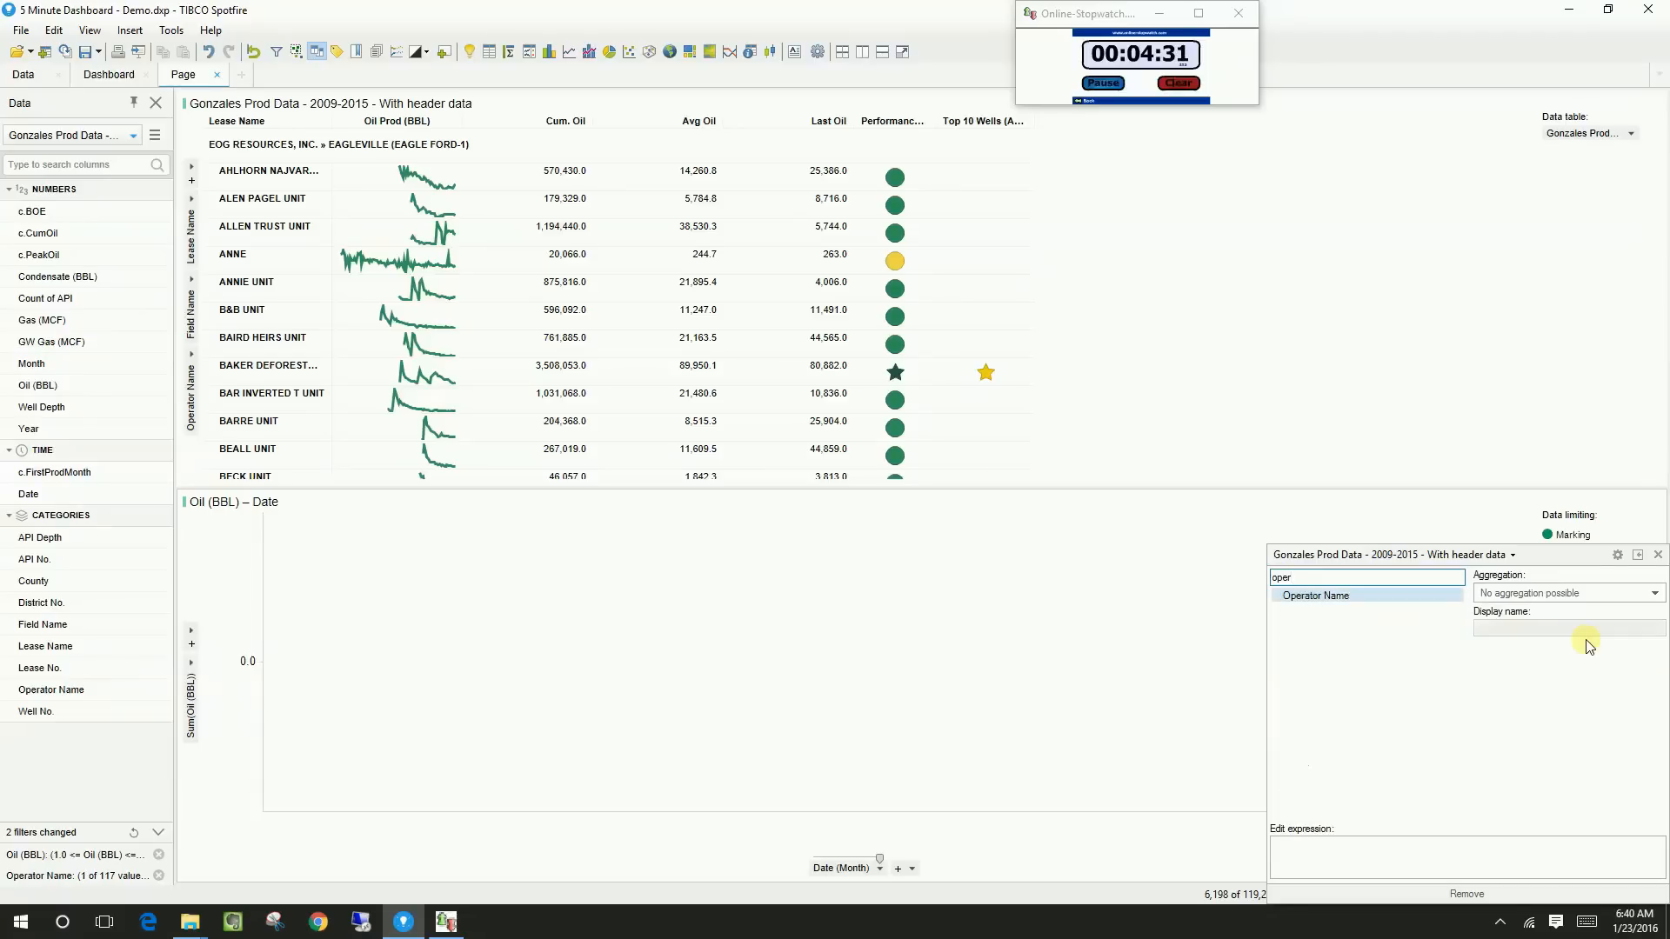
{"action": "left_click", "coordinate": [1414, 596]}
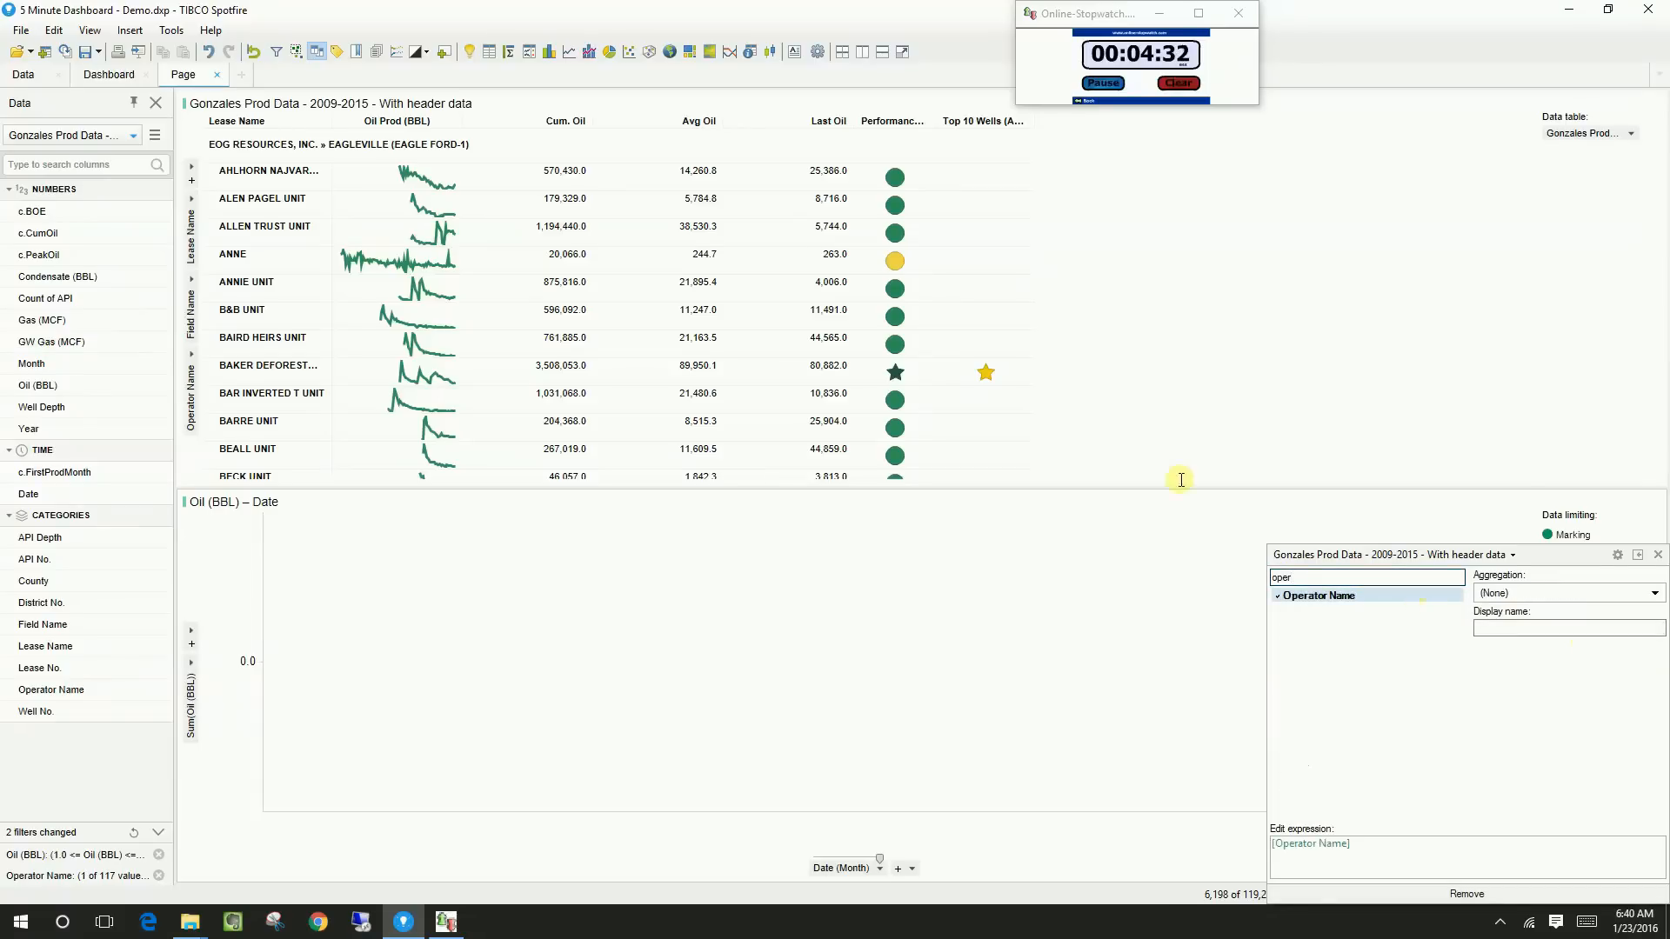
{"action": "left_click", "coordinate": [1079, 396]}
Check the details line chart by marking the Baird Heirs Unit, the first lease, and the first seven leases in turn
{"action": "left_click", "coordinate": [859, 340]}
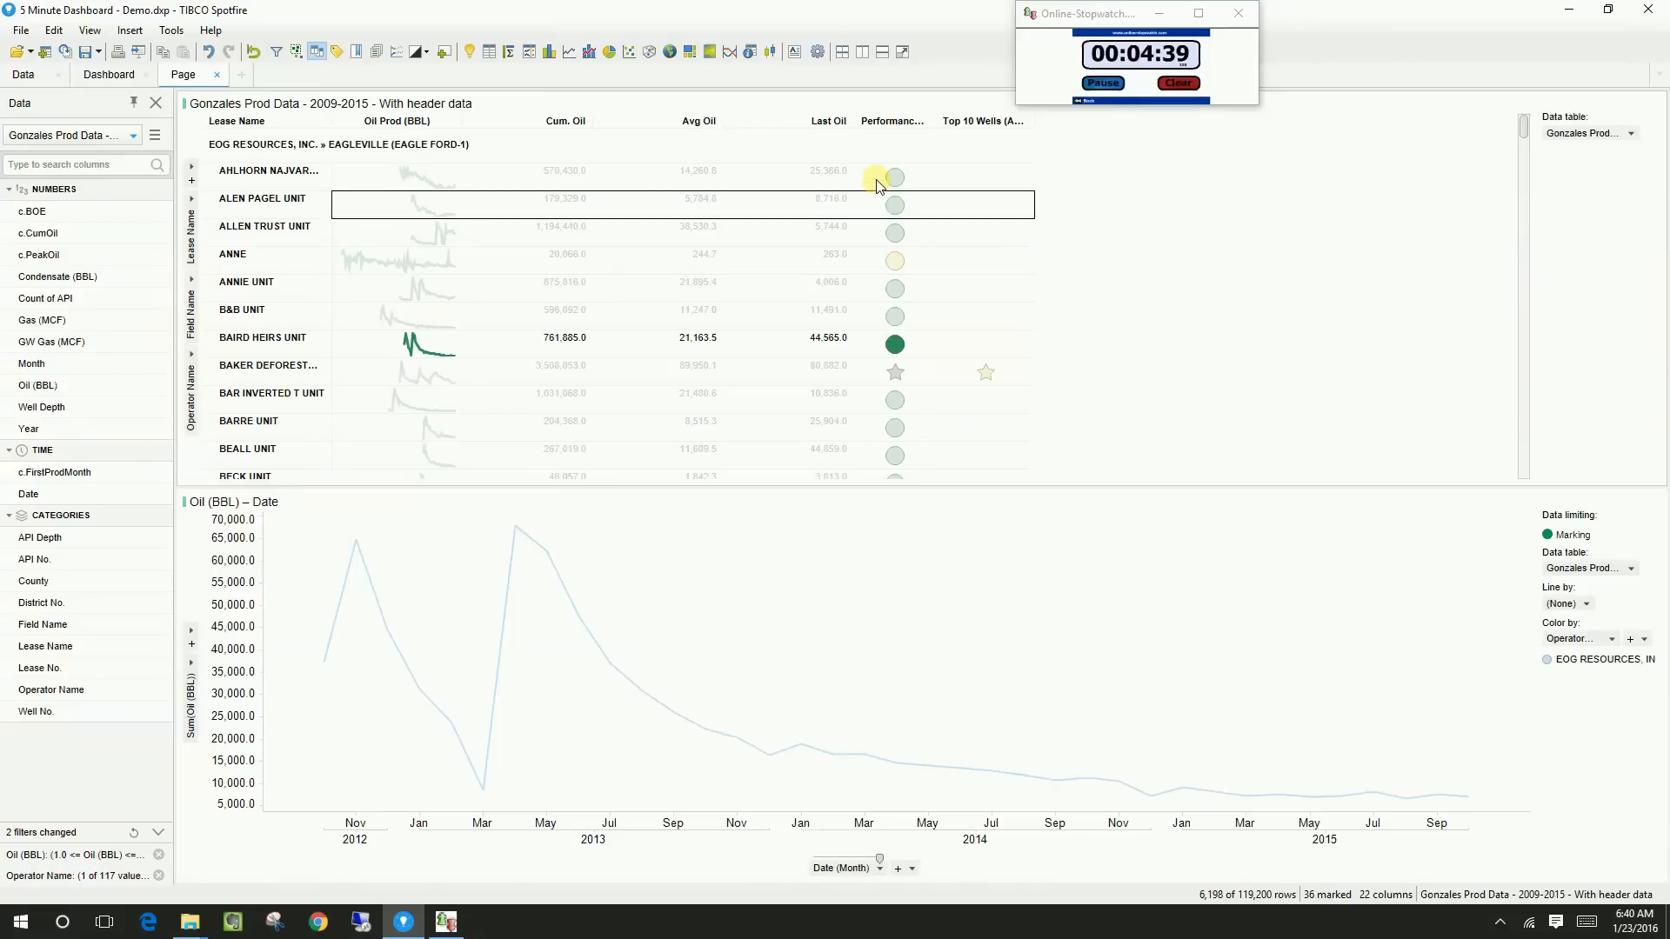
{"action": "left_click", "coordinate": [903, 189]}
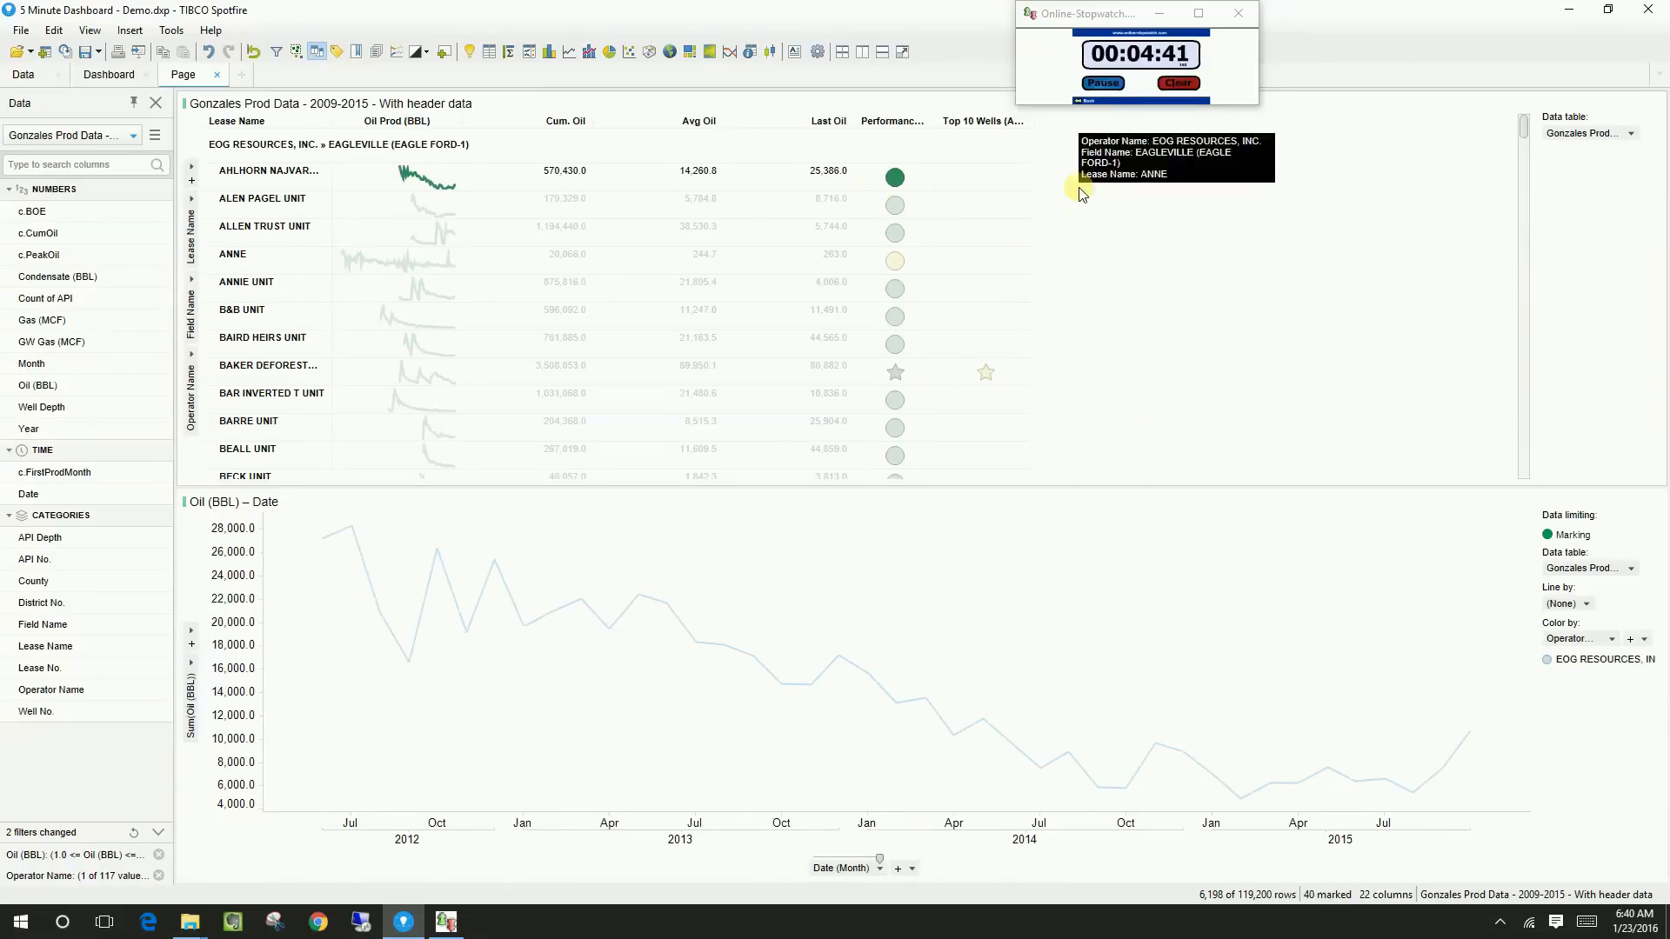
{"action": "left_click_drag", "start_coordinate": [1092, 188], "coordinate": [897, 364]}
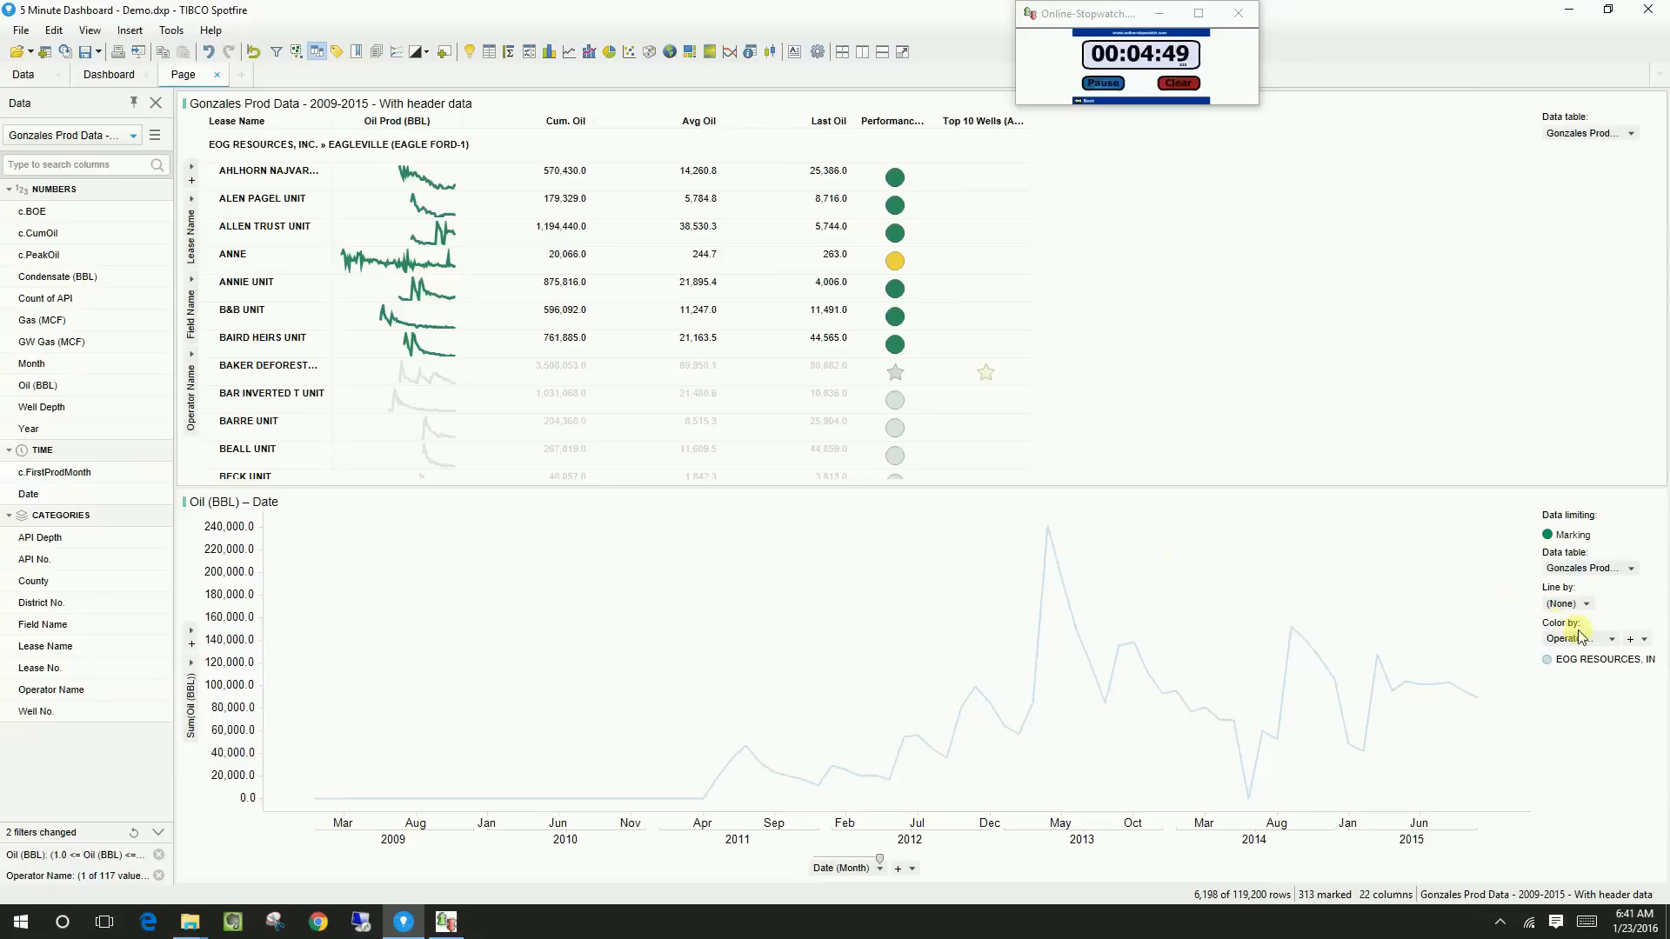
Change the line chart's color-by column to Lease Name
{"action": "left_click", "coordinate": [1611, 639]}
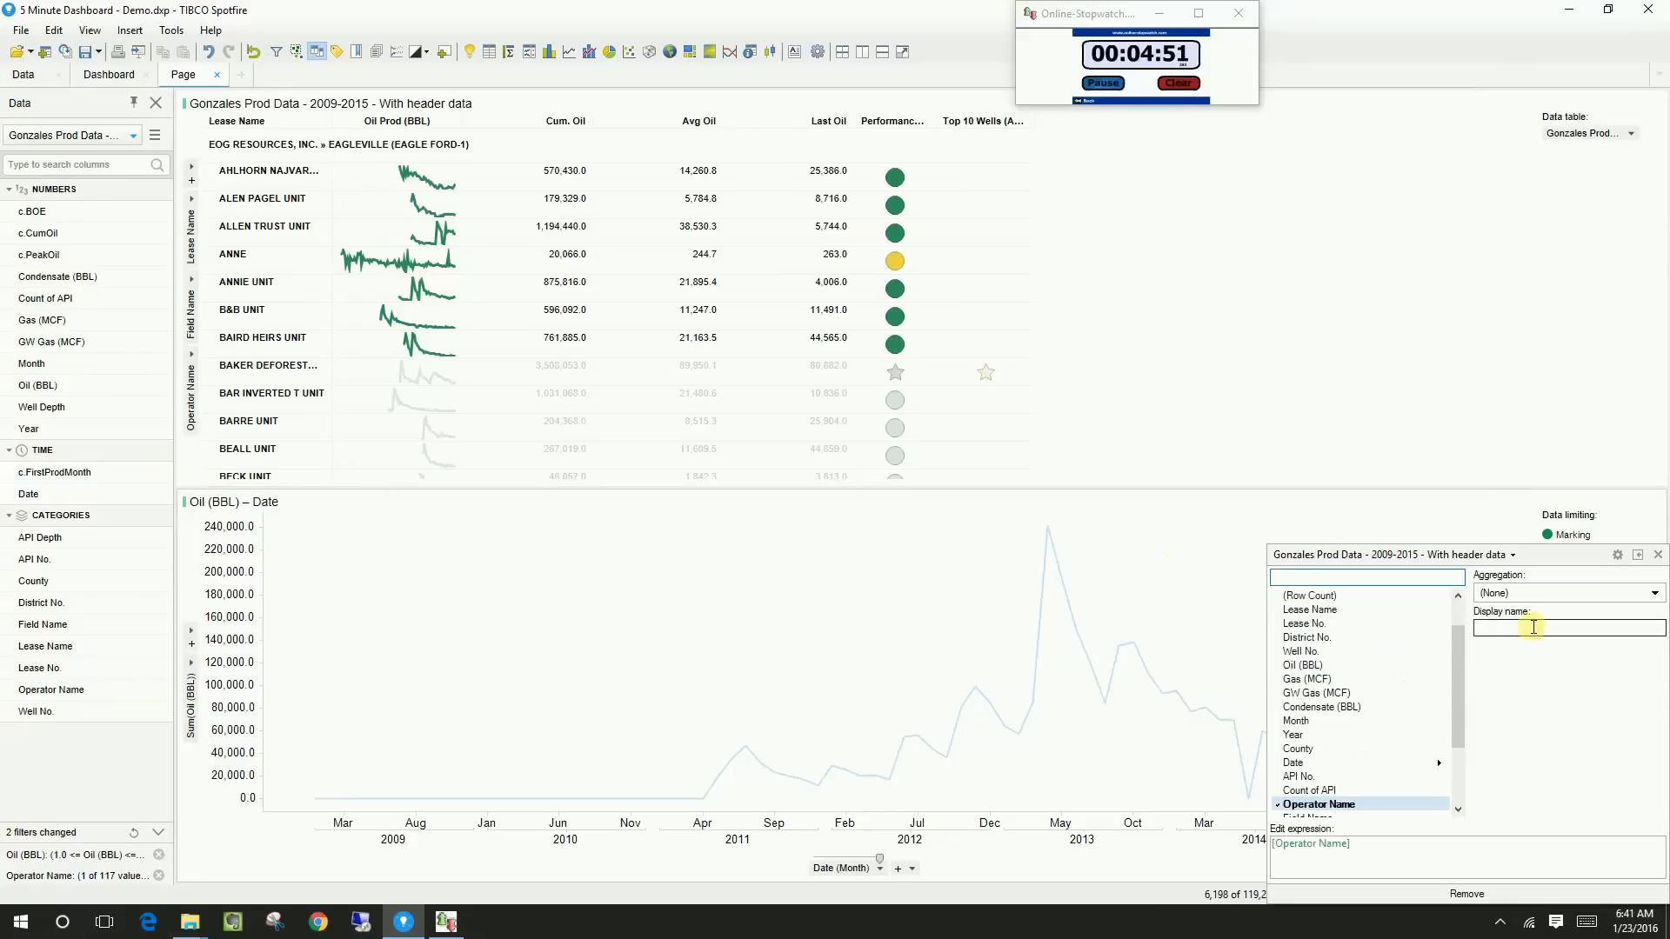
{"action": "type", "text": "leas"}
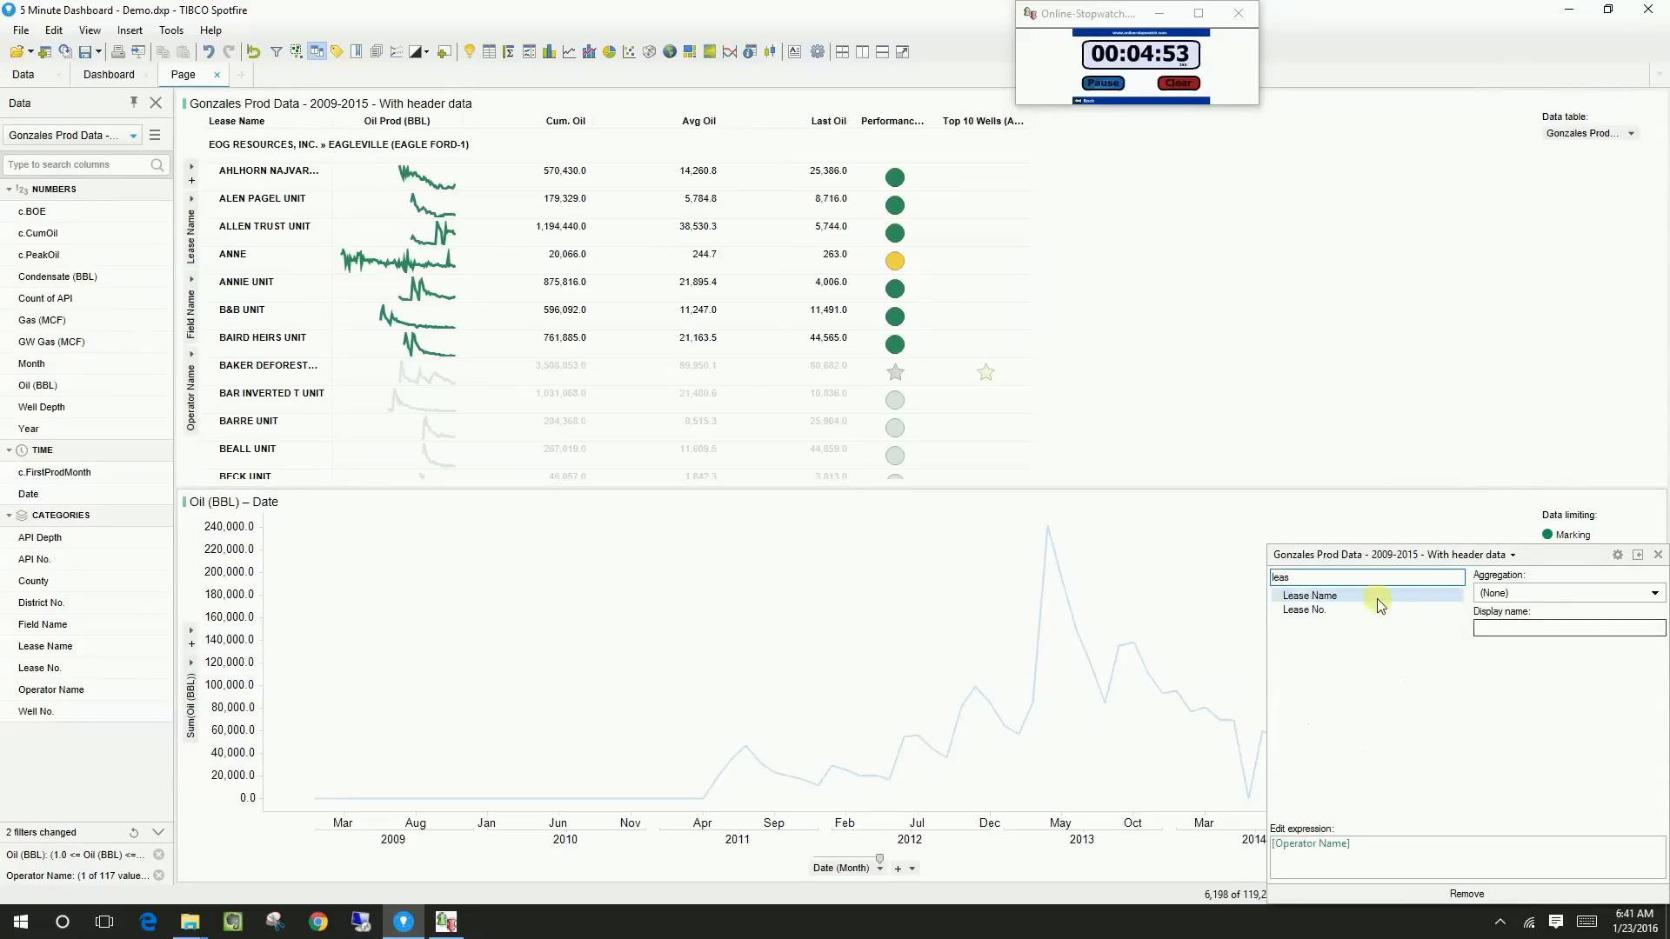
{"action": "left_click", "coordinate": [1370, 594]}
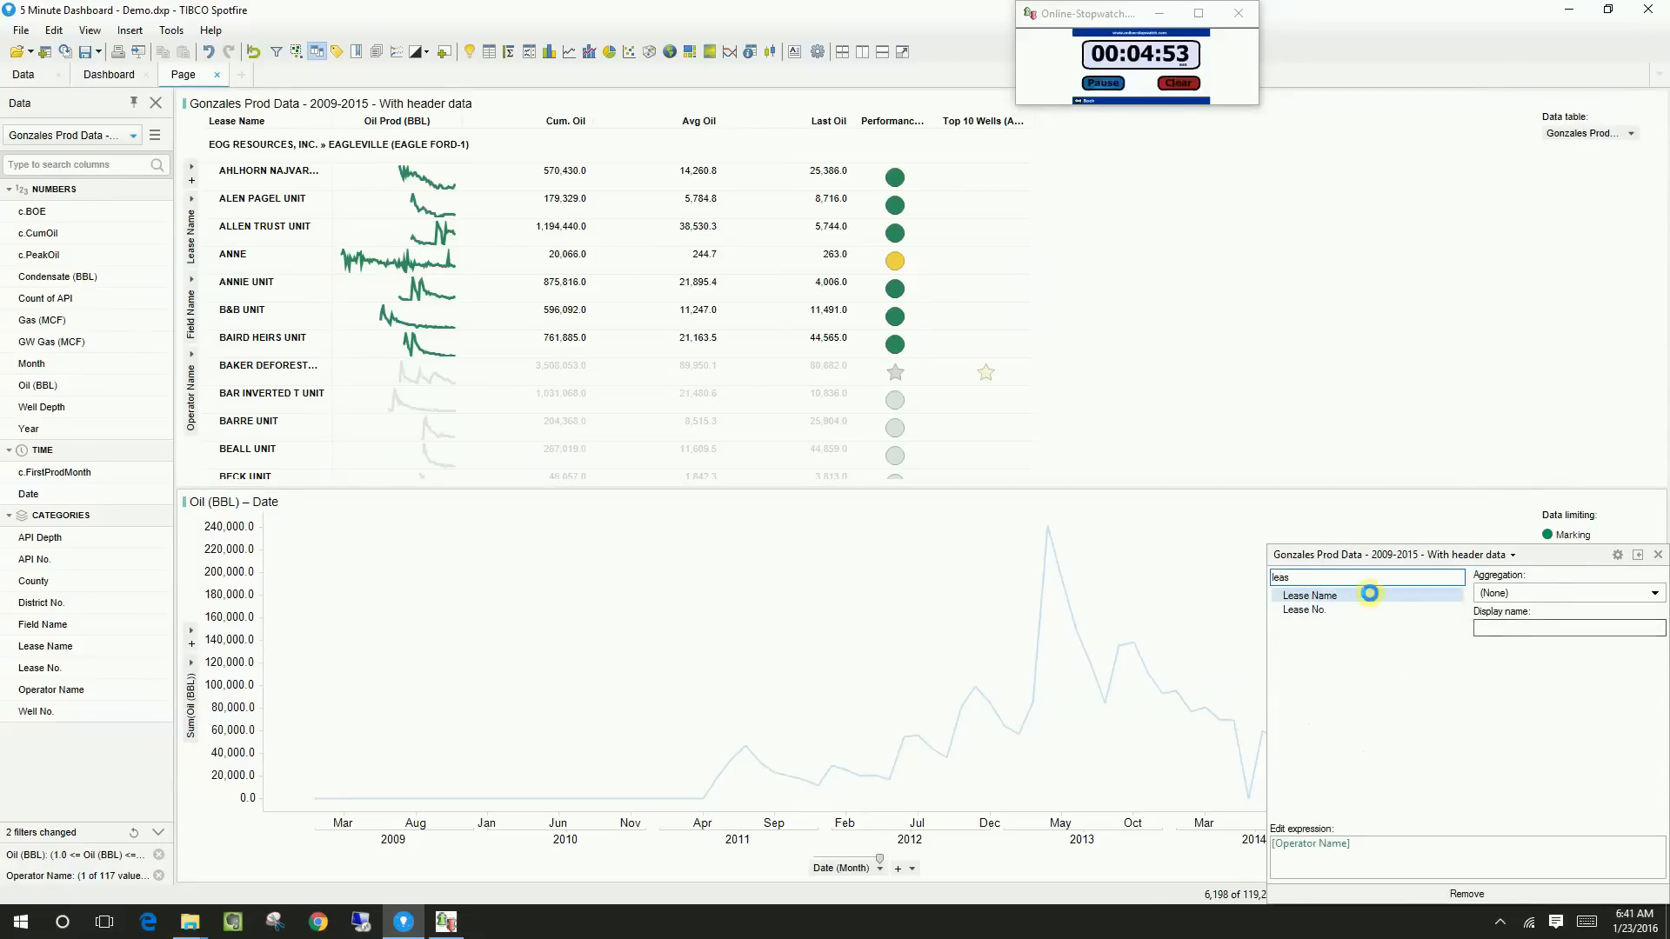
Clear the lease marking in the graphical table and pause the online stopwatch
{"action": "left_click", "coordinate": [1220, 467]}
{"action": "left_click", "coordinate": [1220, 448]}
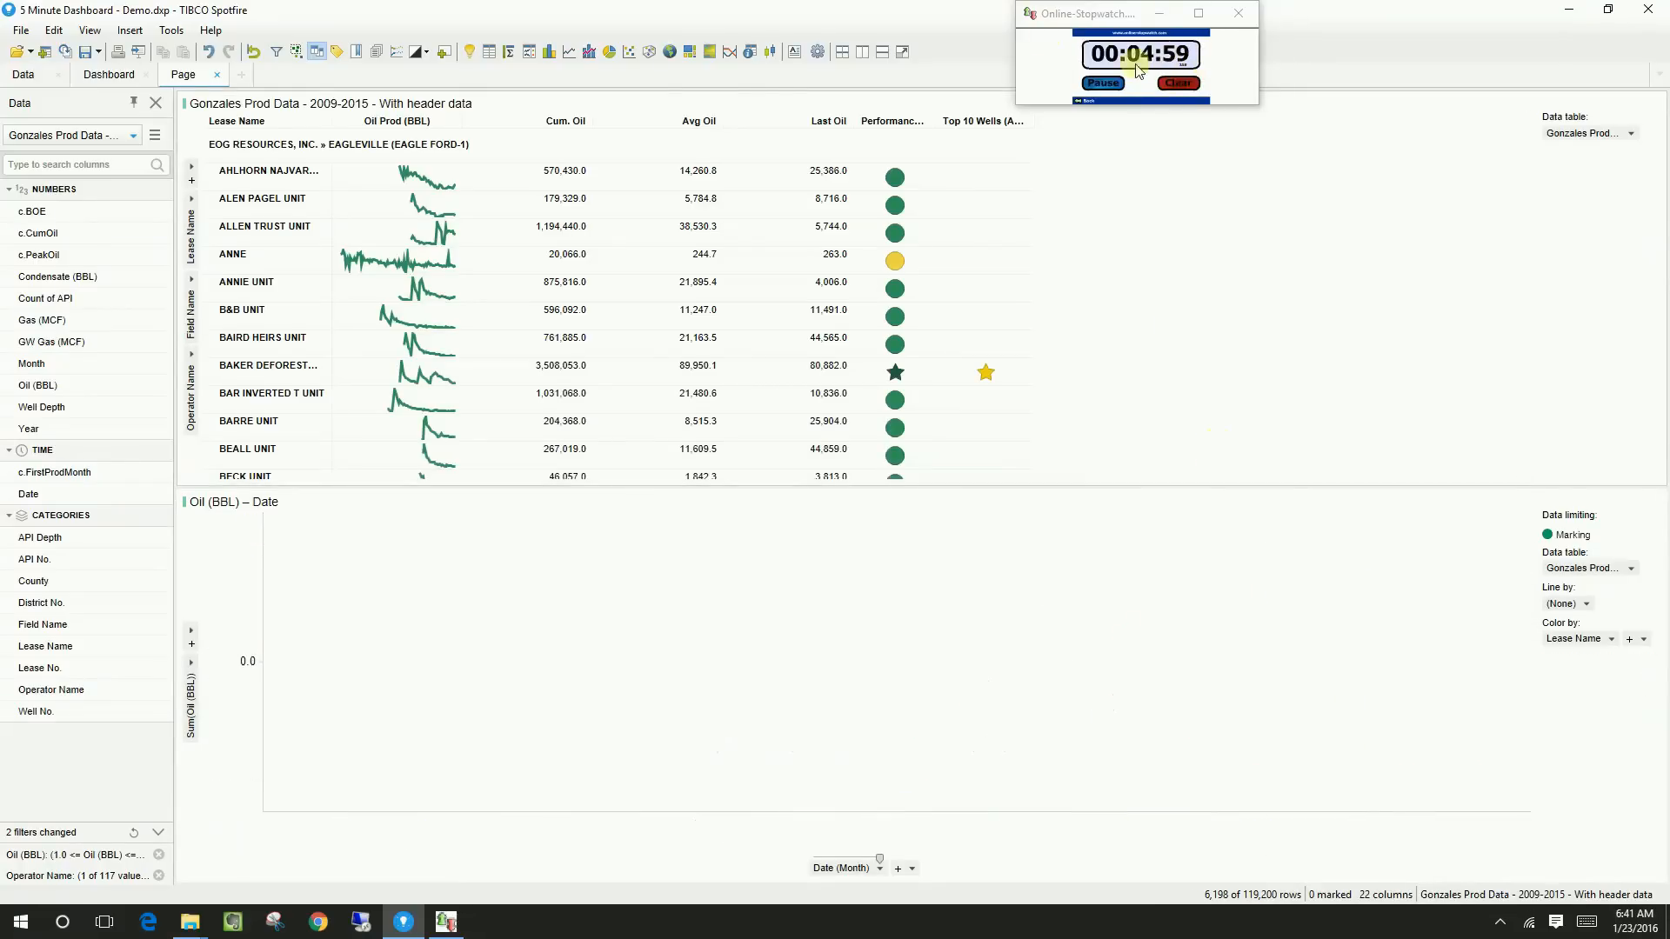
{"action": "left_click", "coordinate": [1115, 85]}
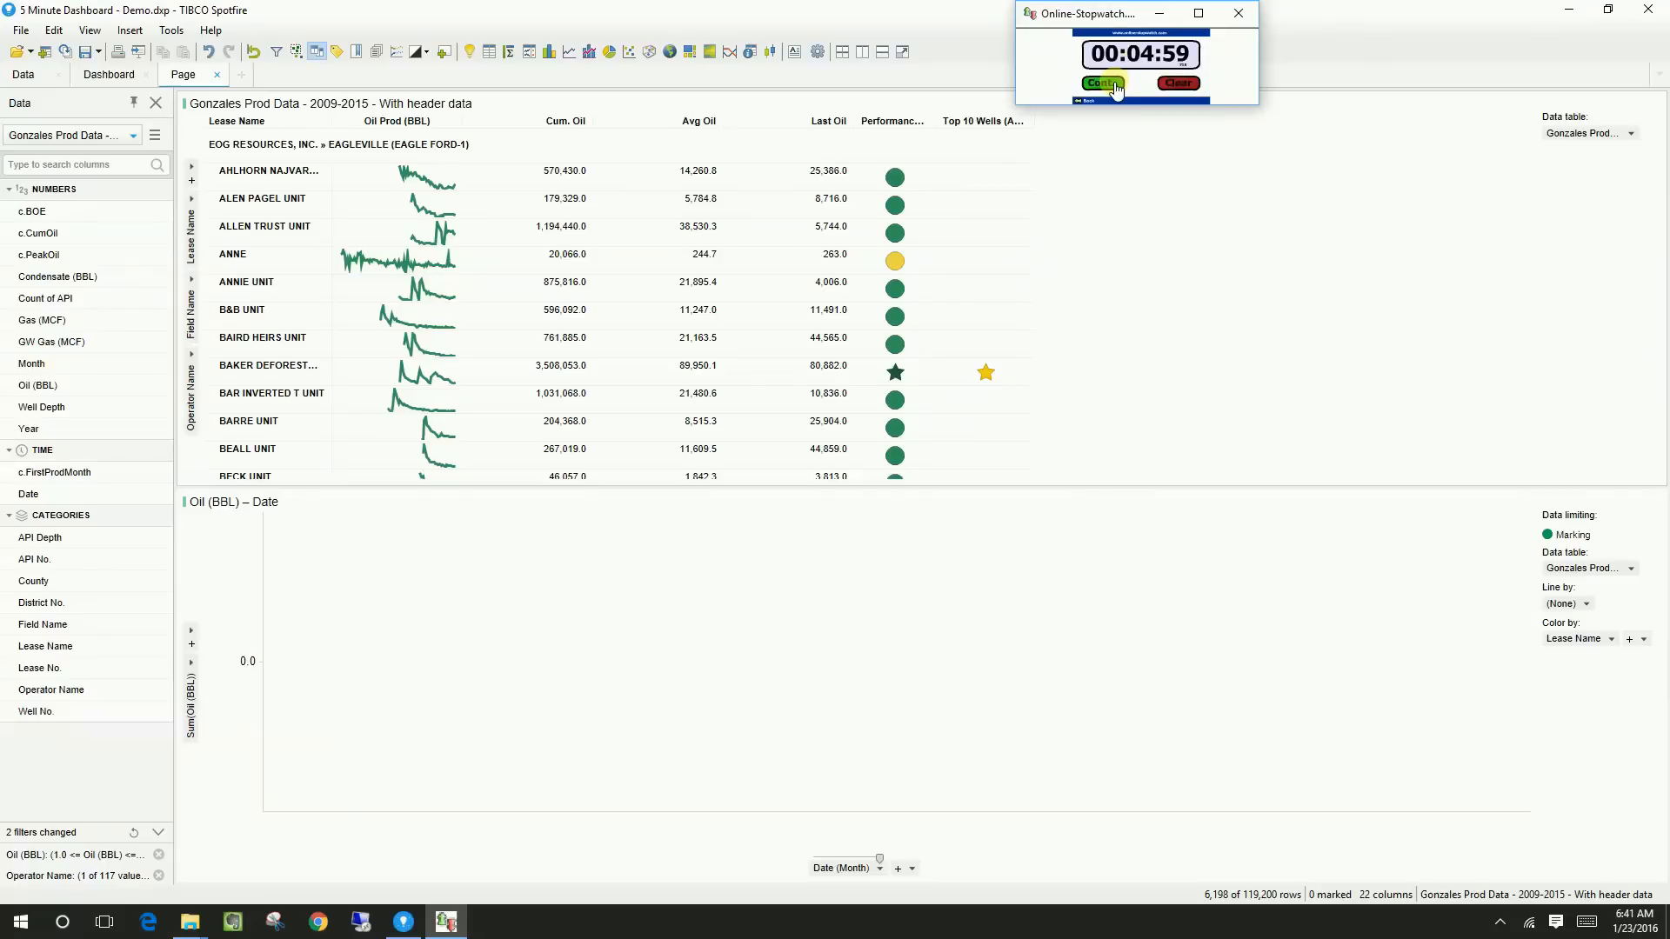